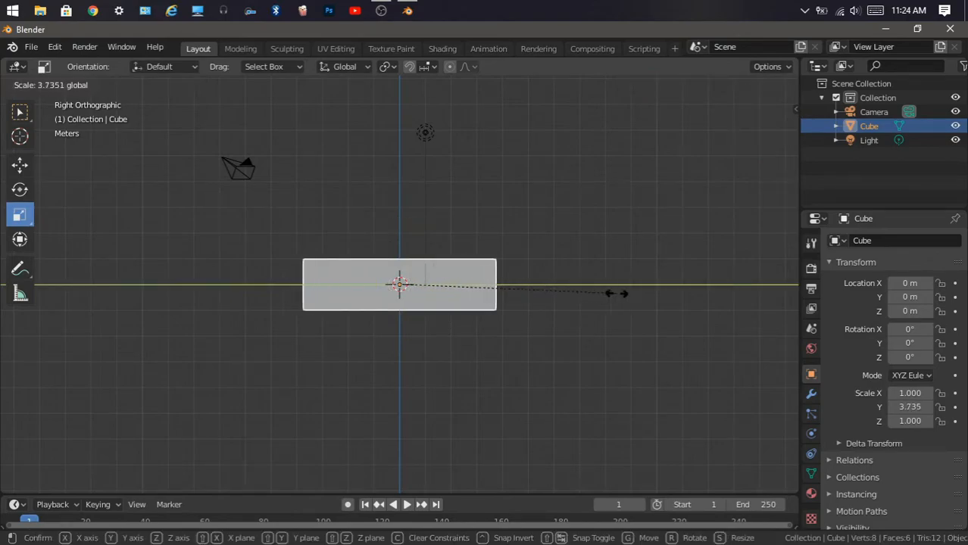
Scale the cube to about 1.95 along X and 4.57 along Y to form a long car body.
middle_click_drag(632, 292, 406, 216)
scroll(407, 215, "up", 2)
left_click_drag(772, 135, 605, 234)
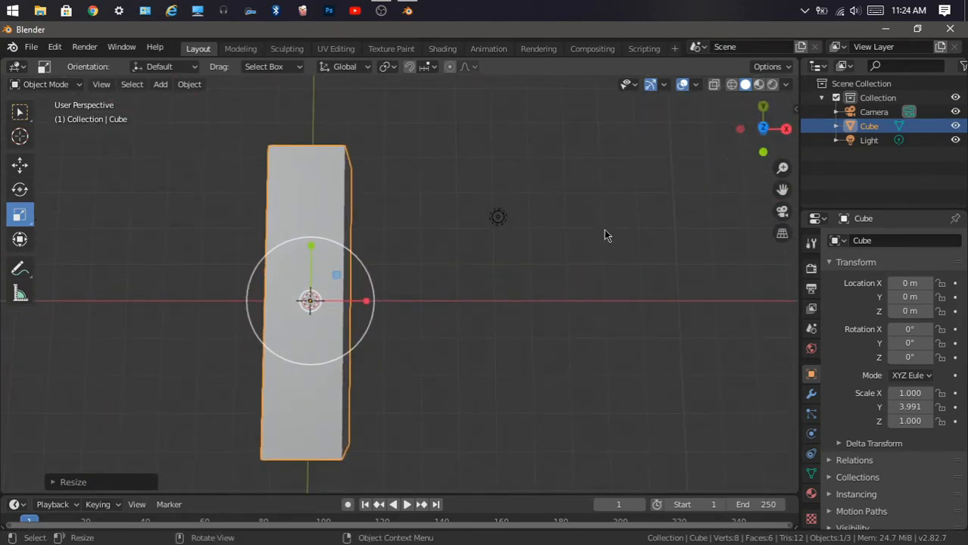
key("grave")
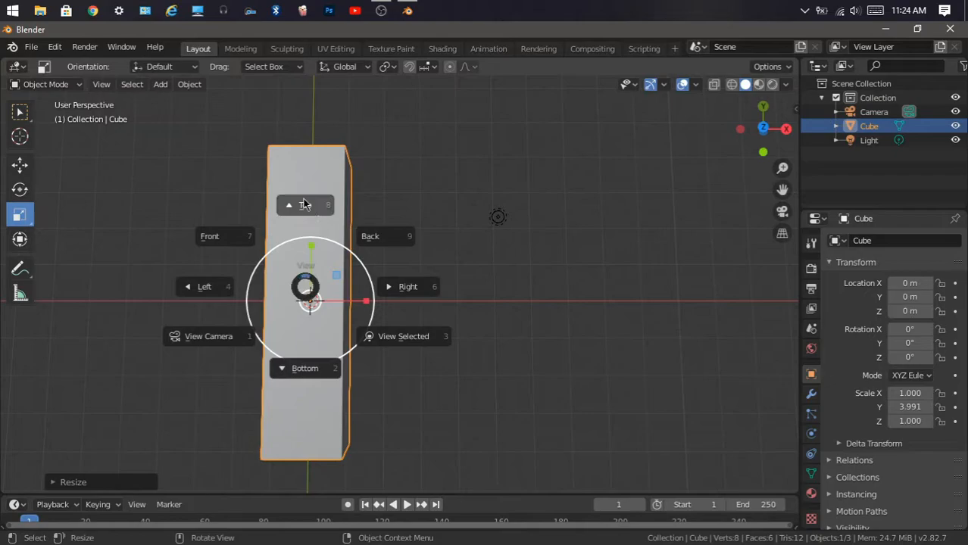
left_click(305, 278)
left_click_drag(372, 306, 426, 294)
middle_click_drag(426, 294, 477, 253)
left_click_drag(734, 140, 745, 127)
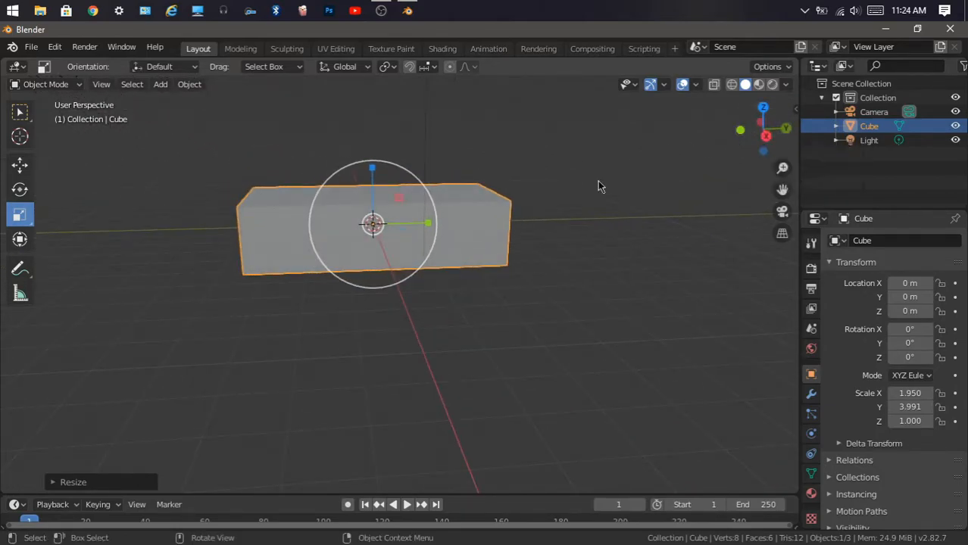
left_click_drag(428, 224, 442, 225)
In Edit Mode with edge selection, add a vertical loop cut across the box, slid slightly from centre toward the negative Y end.
left_click(40, 85)
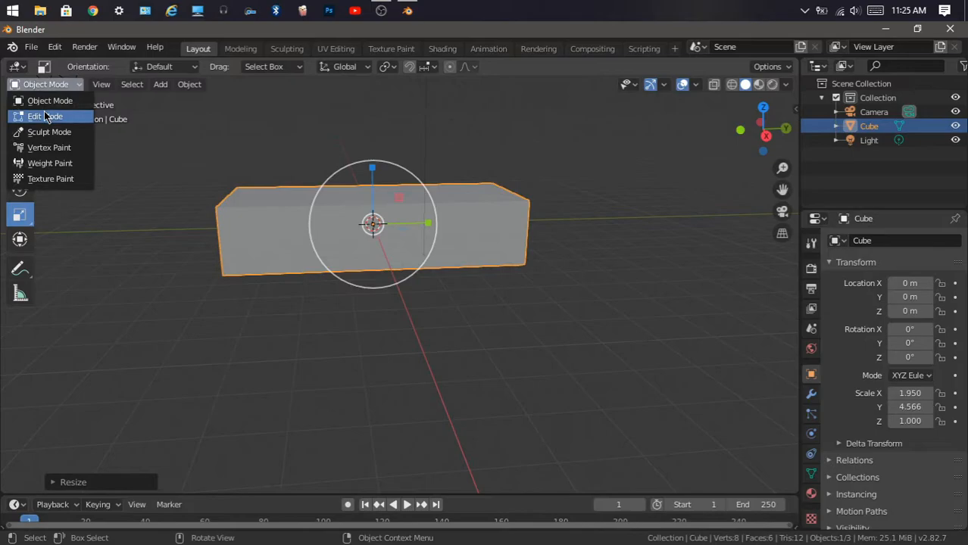
left_click(45, 116)
left_click(109, 84)
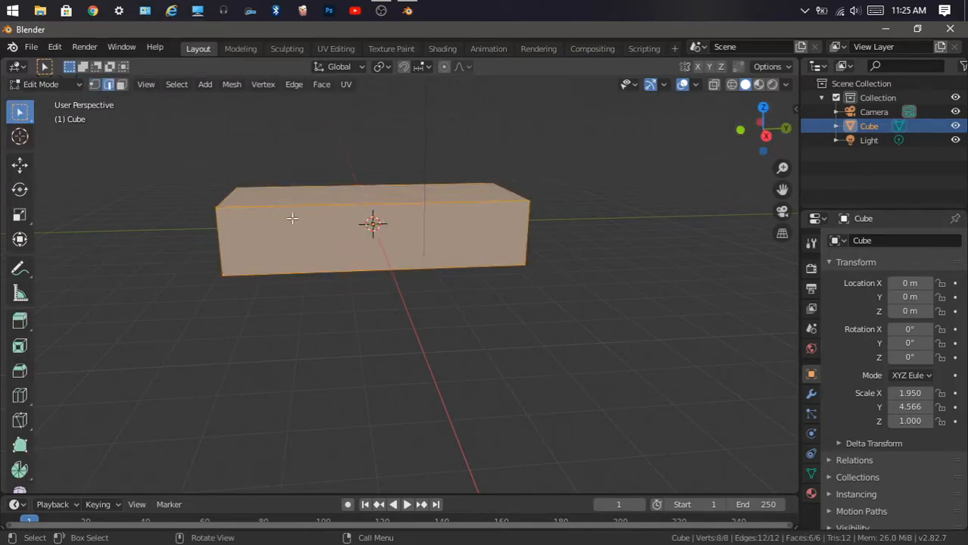
left_click_drag(764, 135, 773, 167)
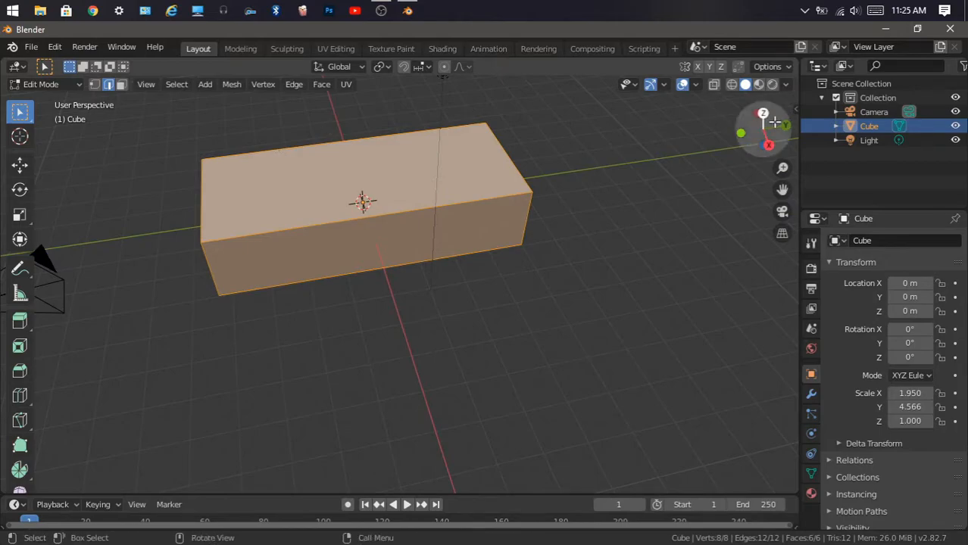
left_click(767, 144)
key("ctrl+r")
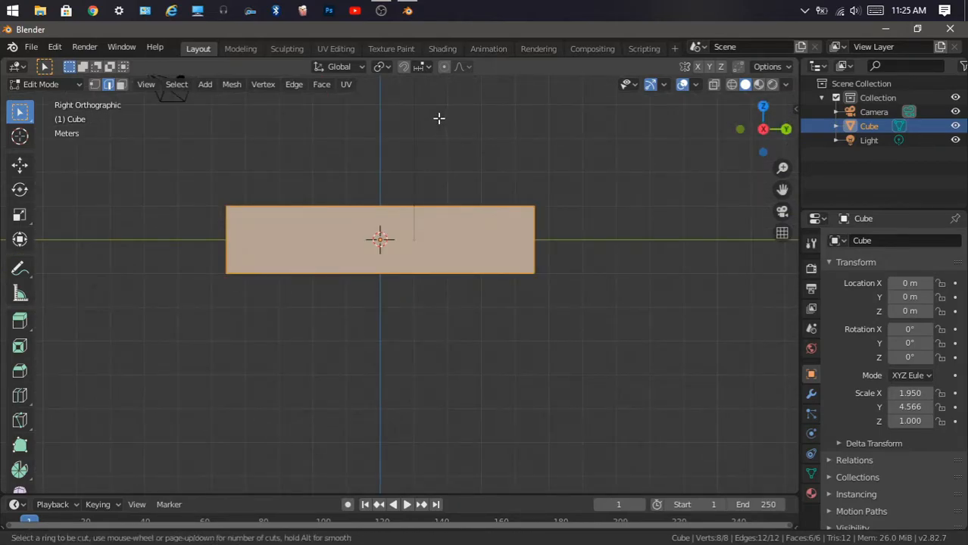
left_click(372, 230)
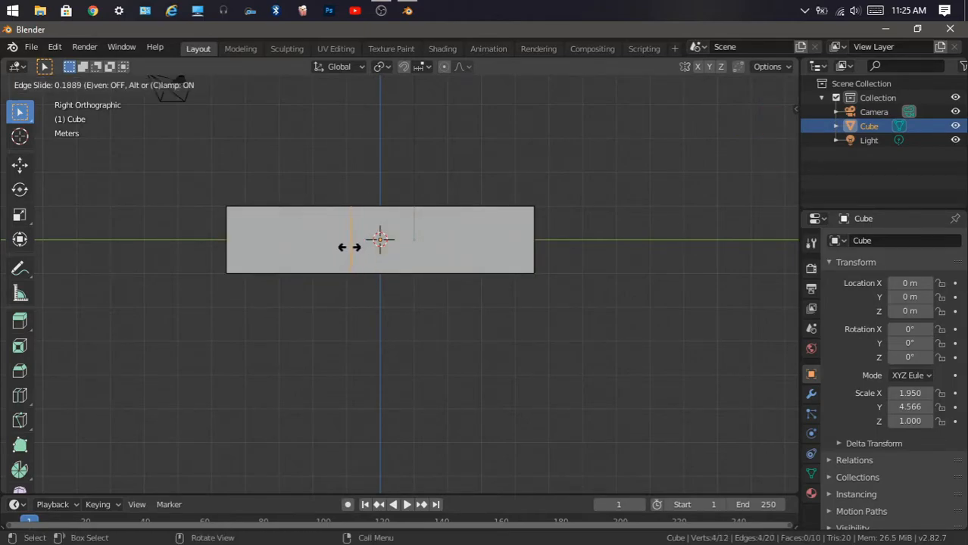
left_click(353, 248)
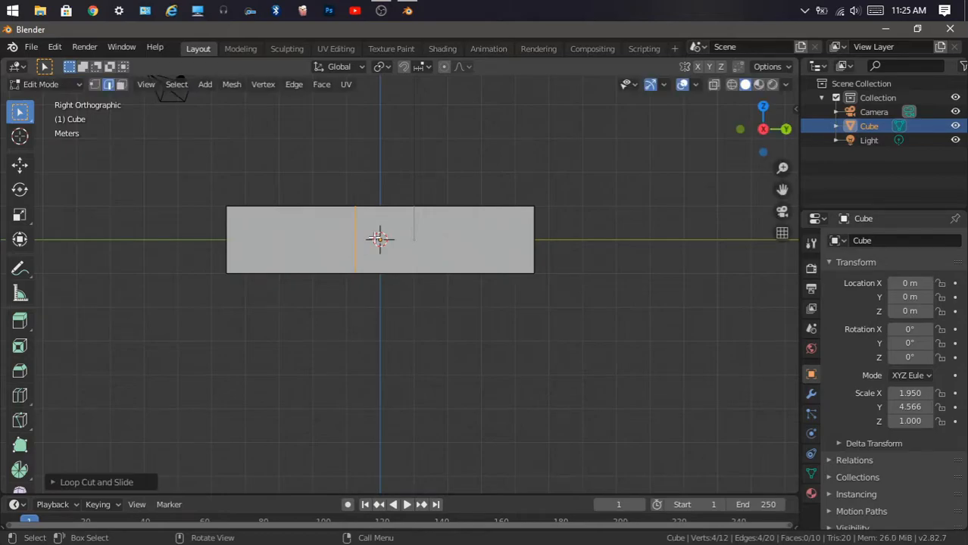
Add a second vertical loop cut across the box, slid close to its positive Y end.
key("ctrl+r")
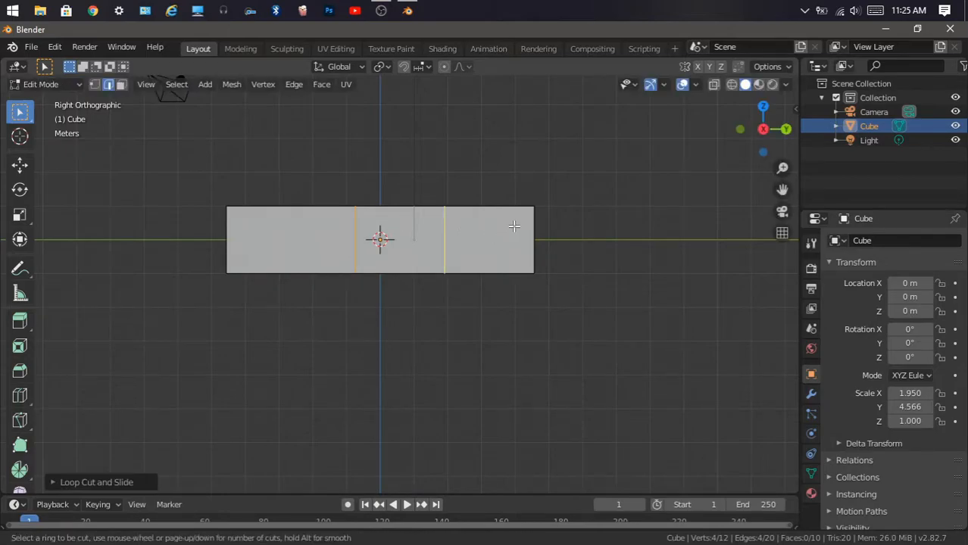
left_click(453, 231)
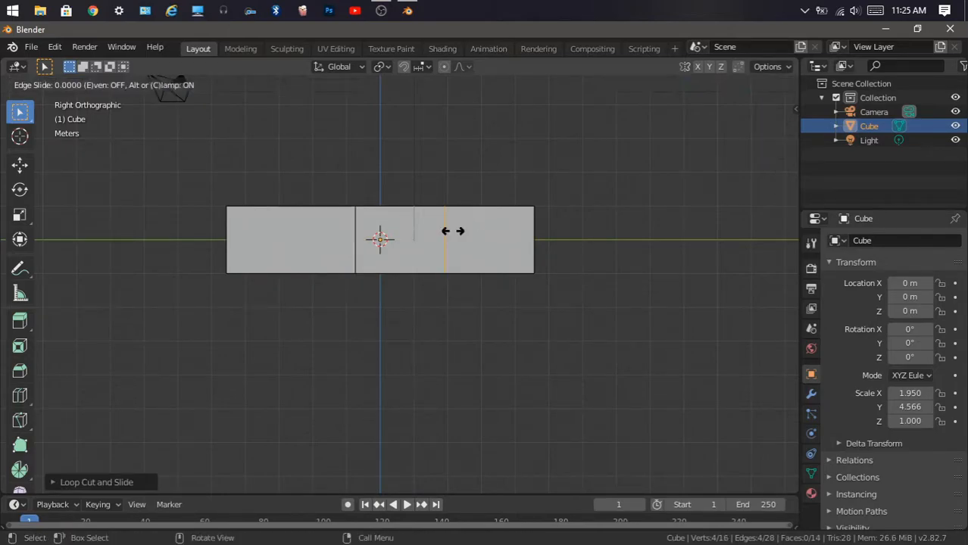
left_click(504, 233)
Extrude the top face between the two loop cuts upward about 1.83 m to form the cabin.
mouse_move(757, 125)
left_mouse_down()
mouse_move(764, 132)
mouse_move(762, 123)
left_mouse_up()
left_click(120, 85)
left_click(455, 191)
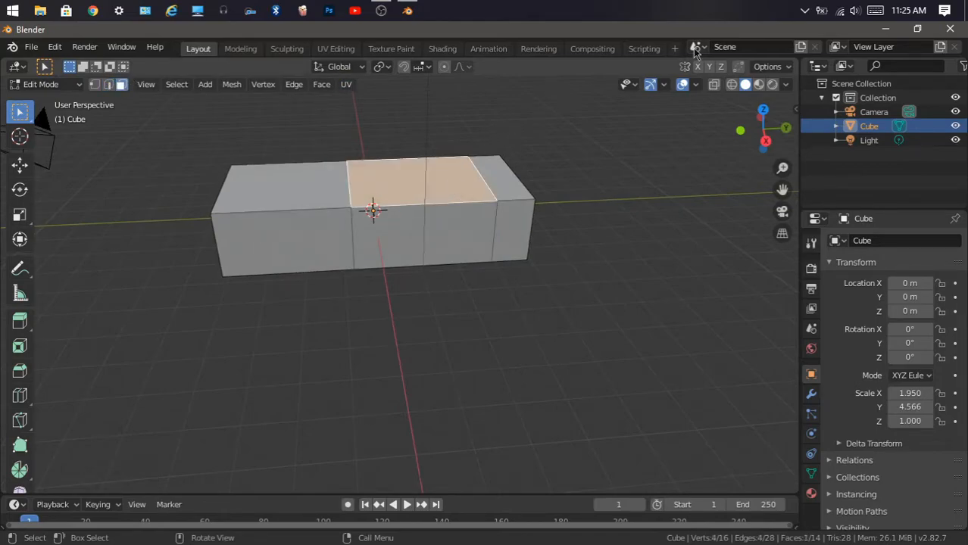
key("e")
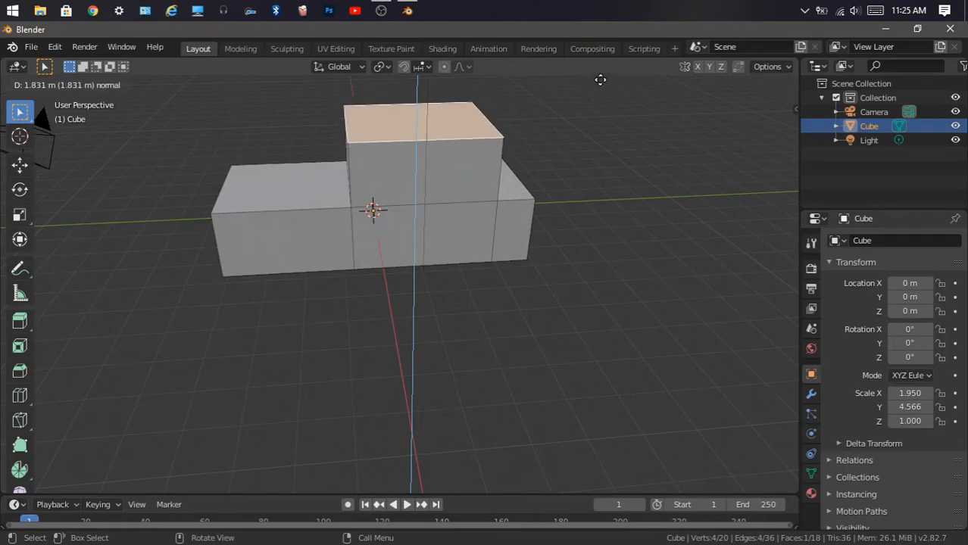
left_click(600, 80)
Scale the cabin's top face down to about 0.7 so that its sides taper inward.
mouse_move(766, 121)
left_mouse_down()
mouse_move(753, 112)
mouse_move(795, 87)
mouse_move(777, 119)
left_mouse_up()
scroll(530, 147, "down", 1)
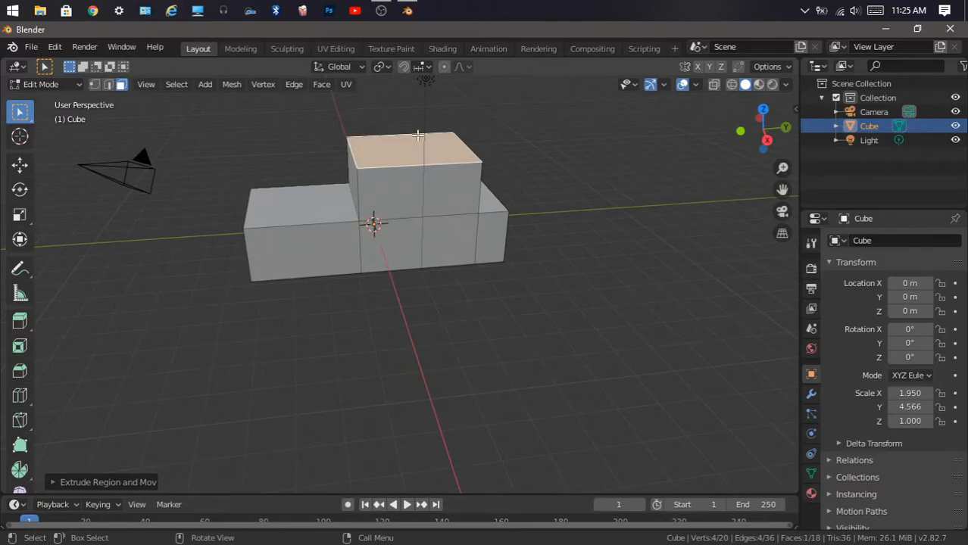
key("s")
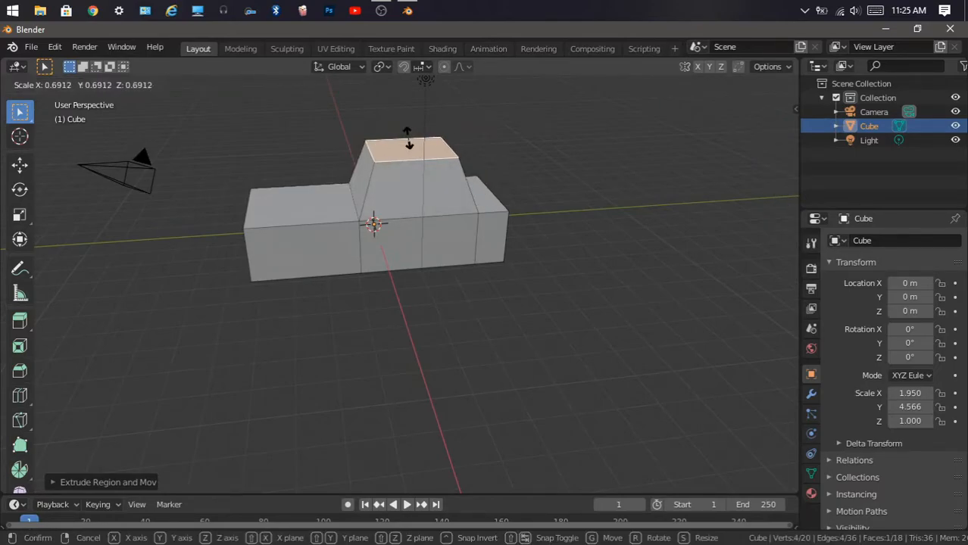
left_click(407, 139)
mouse_move(760, 133)
left_mouse_down()
mouse_move(755, 118)
mouse_move(838, 151)
mouse_move(766, 128)
left_mouse_up()
scroll(190, 177, "up", 1)
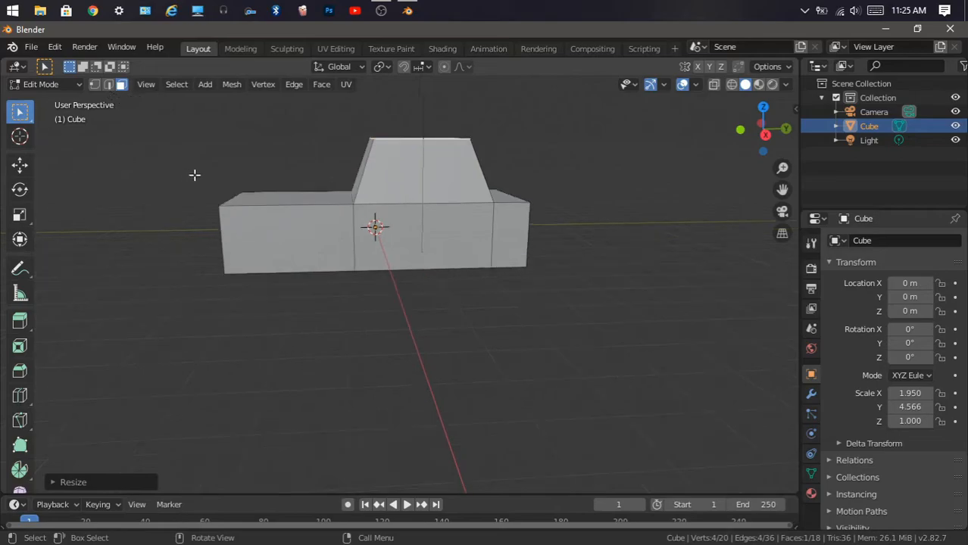
Return to Object Mode and add a cylinder mesh for the first wheel.
left_click_drag(762, 134, 592, 119)
left_click(591, 119)
left_click(761, 137)
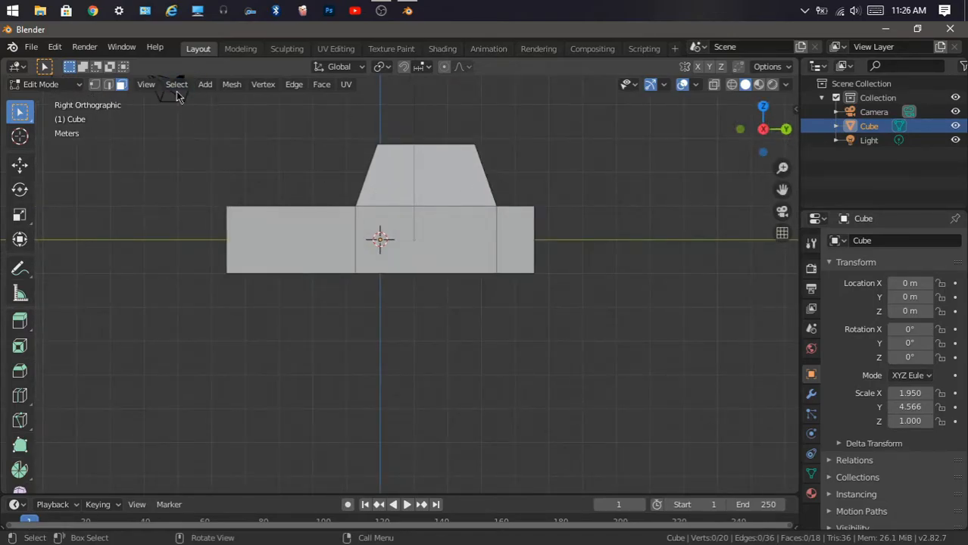
left_click(56, 84)
left_click(55, 105)
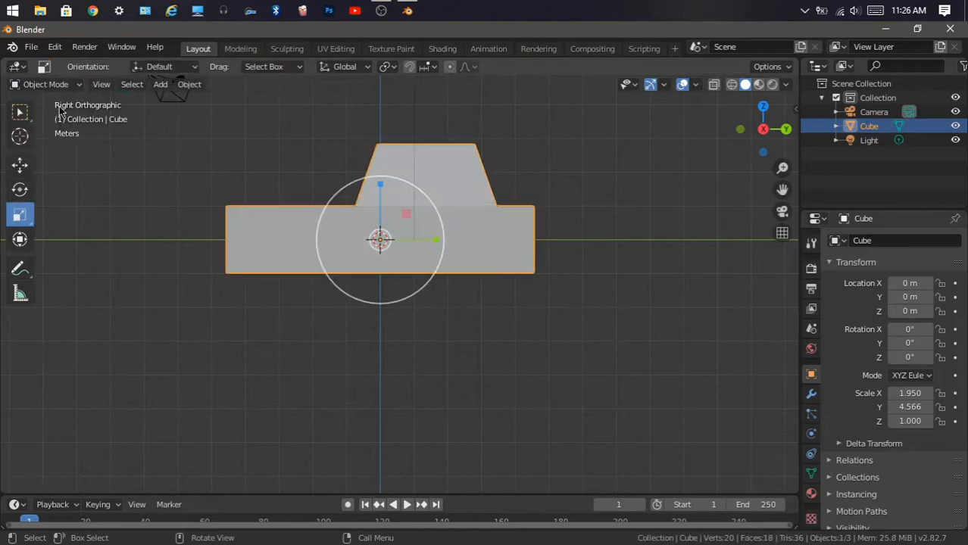
left_click(162, 85)
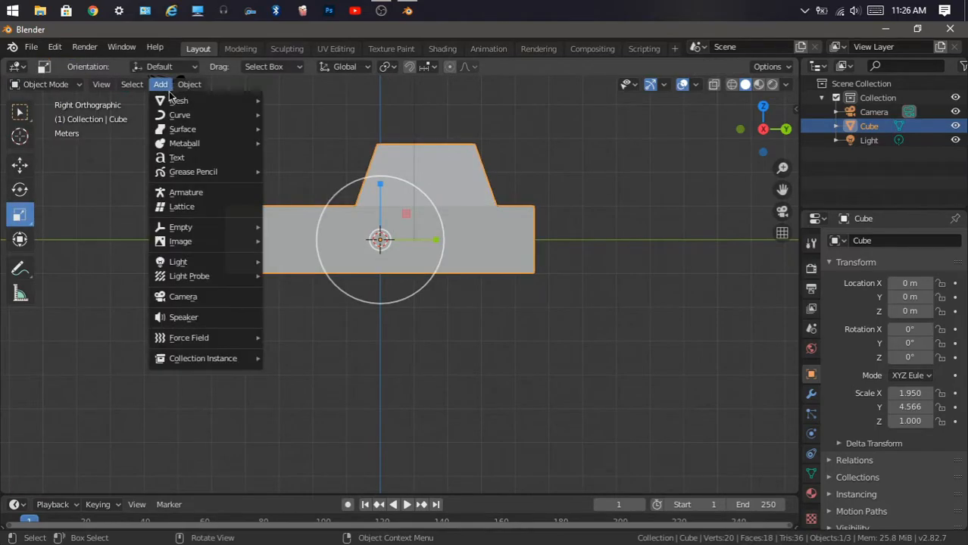
mouse_move(176, 103)
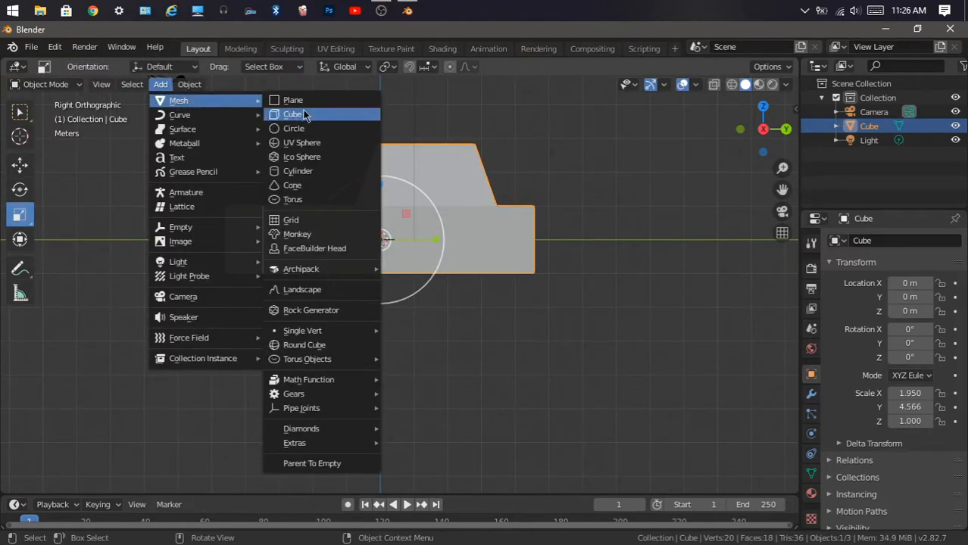
mouse_move(218, 106)
left_click(295, 171)
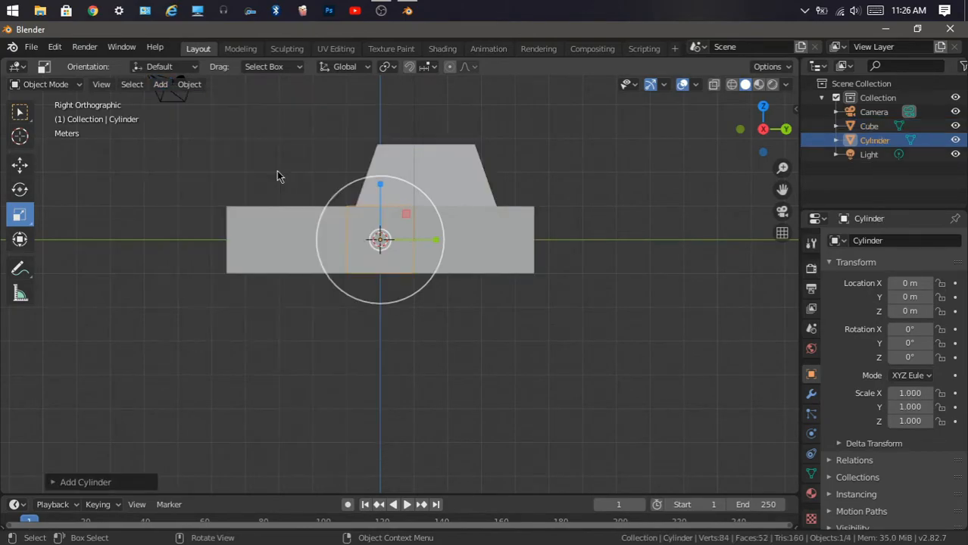
left_click_drag(754, 140, 729, 156)
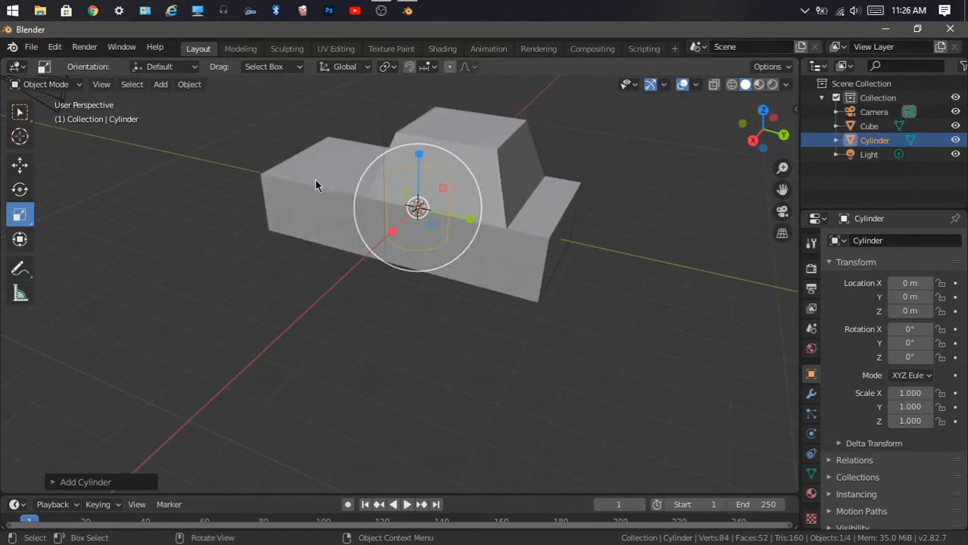
type("r90")
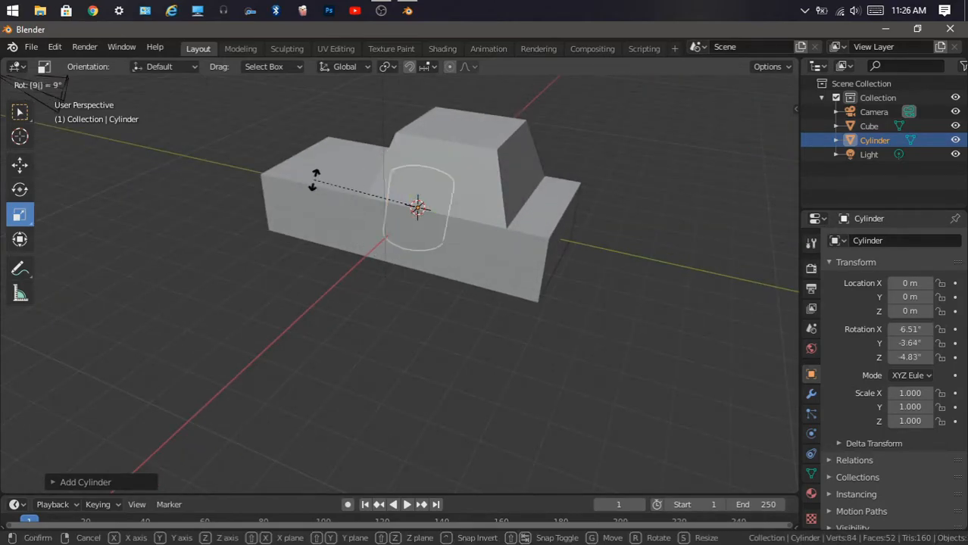
key("Escape")
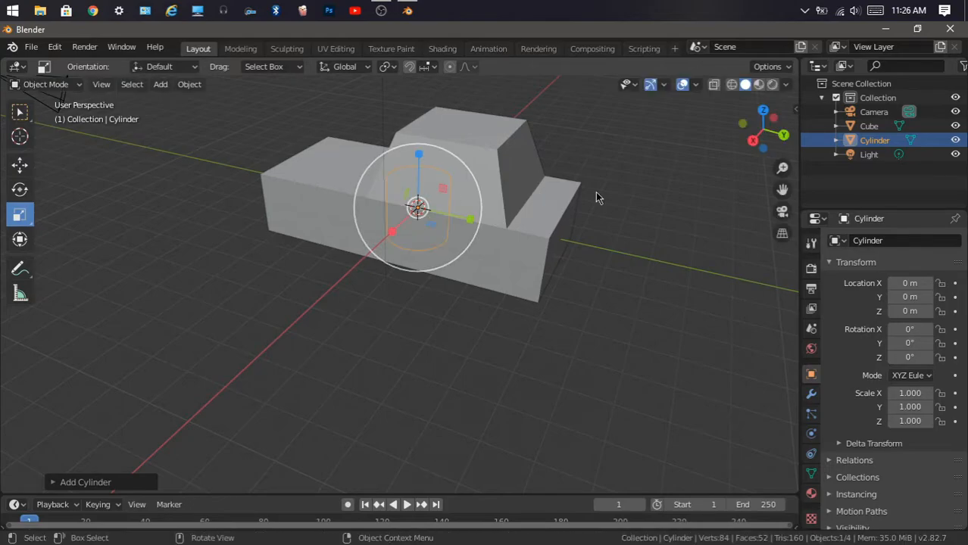
Move the cylinder about 3.2 m along X so that it sits outside the car body.
left_click(20, 190)
left_click(20, 164)
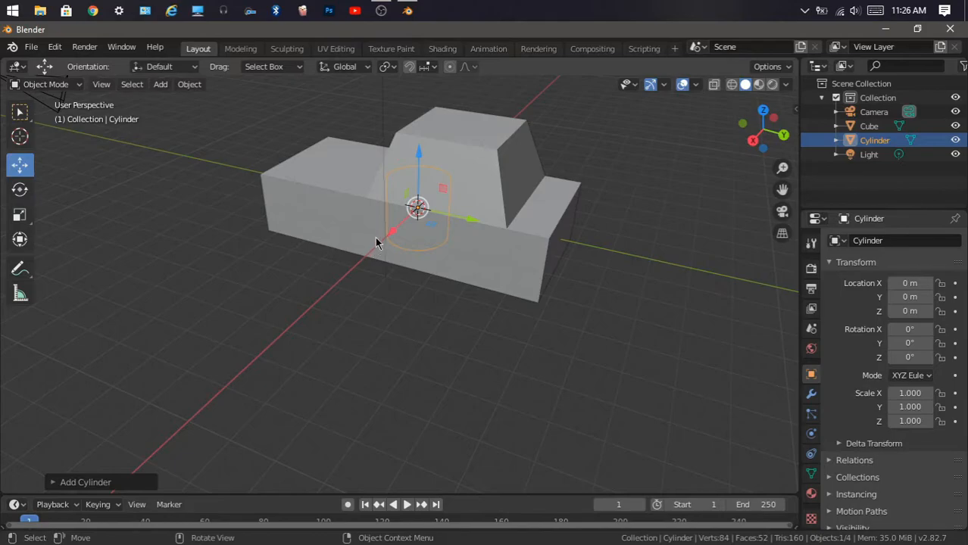
left_click_drag(397, 231, 343, 279)
Rotate the cylinder 90° about the Y axis.
left_click(17, 191)
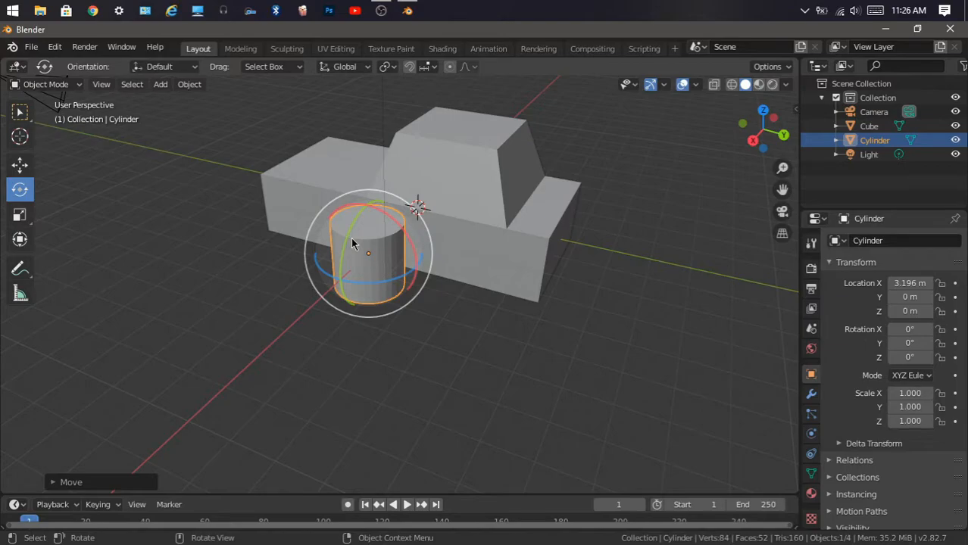
type("ry90")
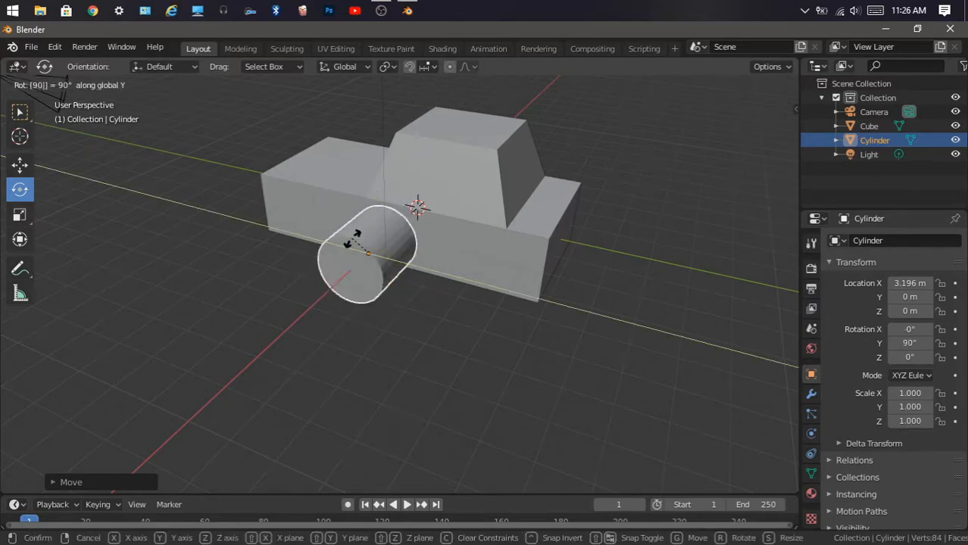
key("Return")
Move the cylinder to the front wheel position, at about -2.78 m in Y and -0.76 m in Z.
mouse_move(757, 124)
left_mouse_down()
mouse_move(820, 115)
mouse_move(749, 127)
left_mouse_up()
left_click(21, 167)
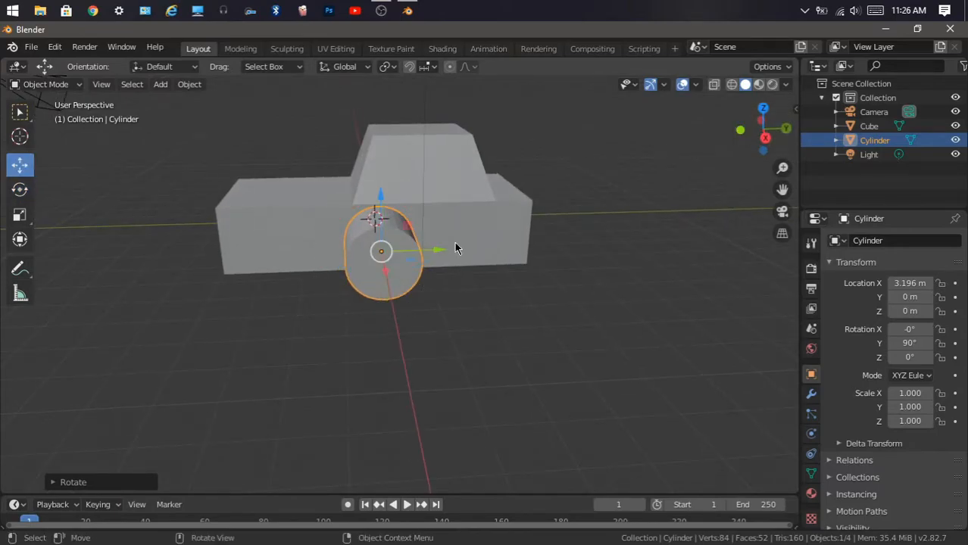
left_click_drag(438, 253, 329, 252)
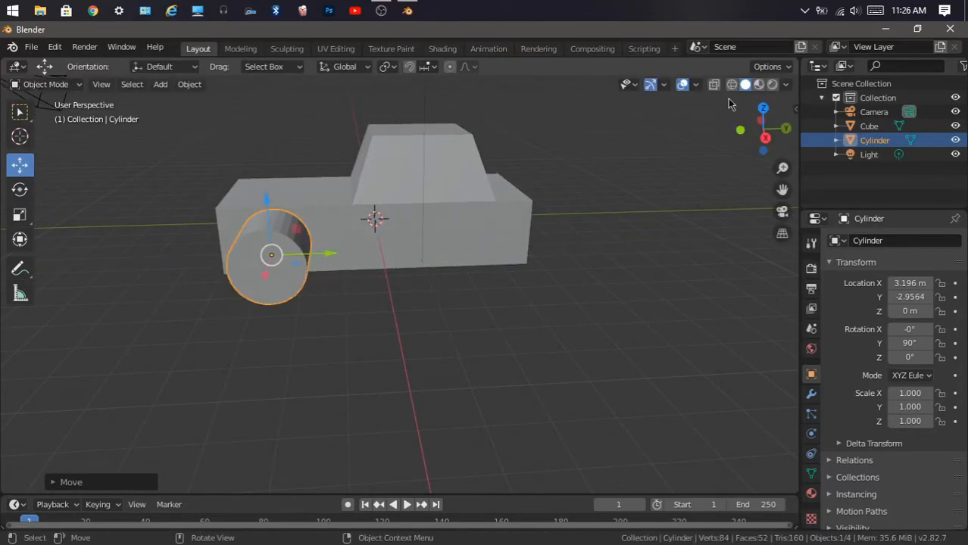
left_click(764, 137)
left_click_drag(279, 182, 286, 211)
scroll(257, 214, "up", 2)
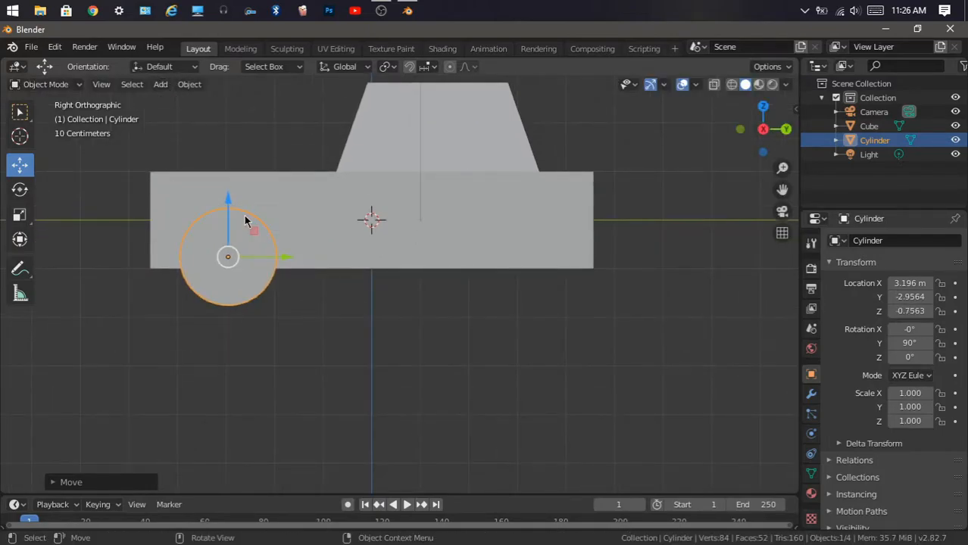
left_click_drag(285, 262, 293, 256)
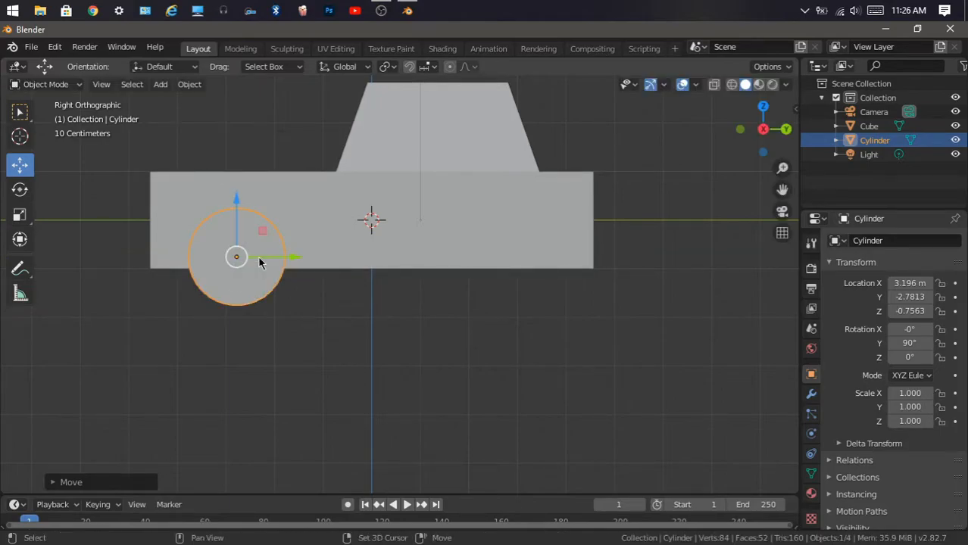
Duplicate the wheel cylinder and move the copy along Y to the rear wheel position, at about 2.98 m.
key("shift+d")
key("Escape")
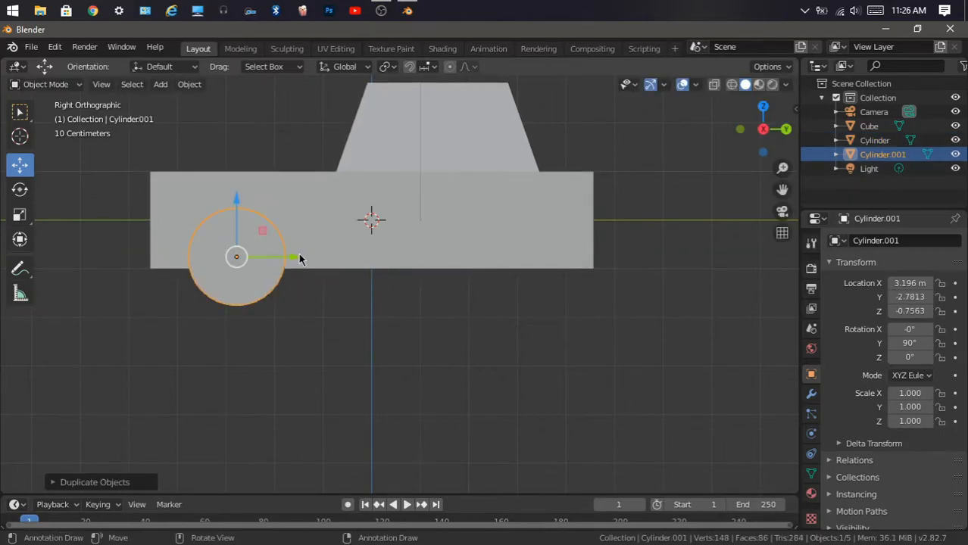
left_click_drag(299, 257, 578, 305)
left_click(704, 263)
left_click_drag(763, 133, 574, 158)
left_click(761, 133)
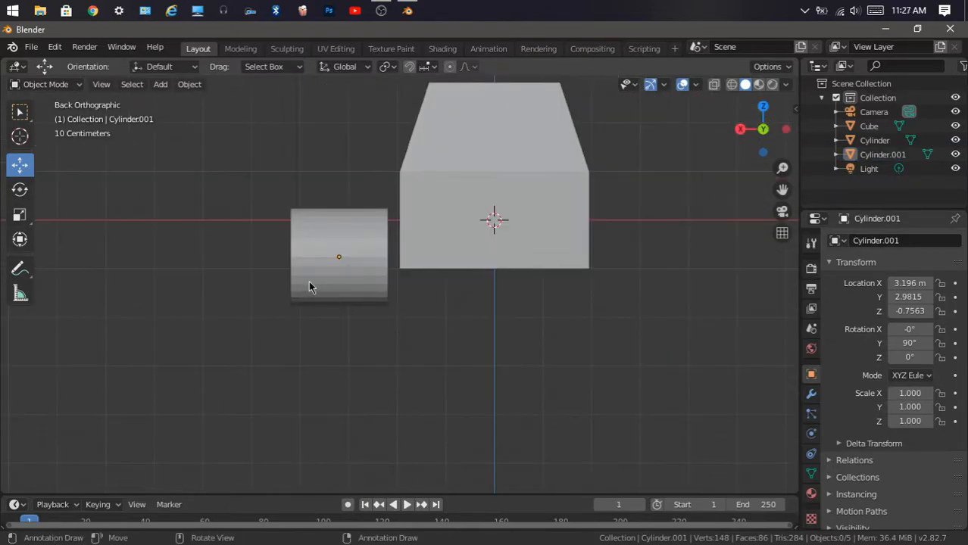
left_click(330, 268)
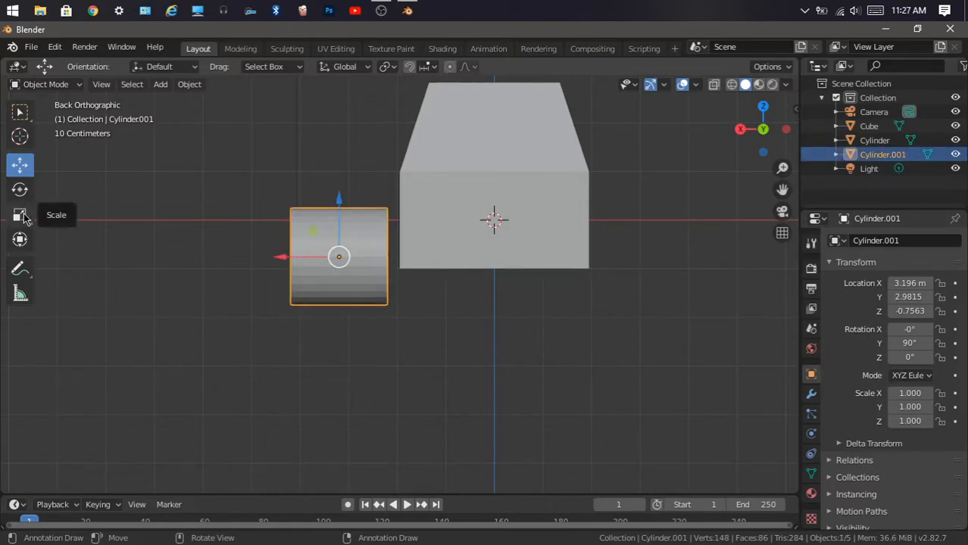
left_click(25, 217)
left_click_drag(284, 258, 305, 258)
right_click(304, 258)
left_click_drag(771, 133, 806, 168)
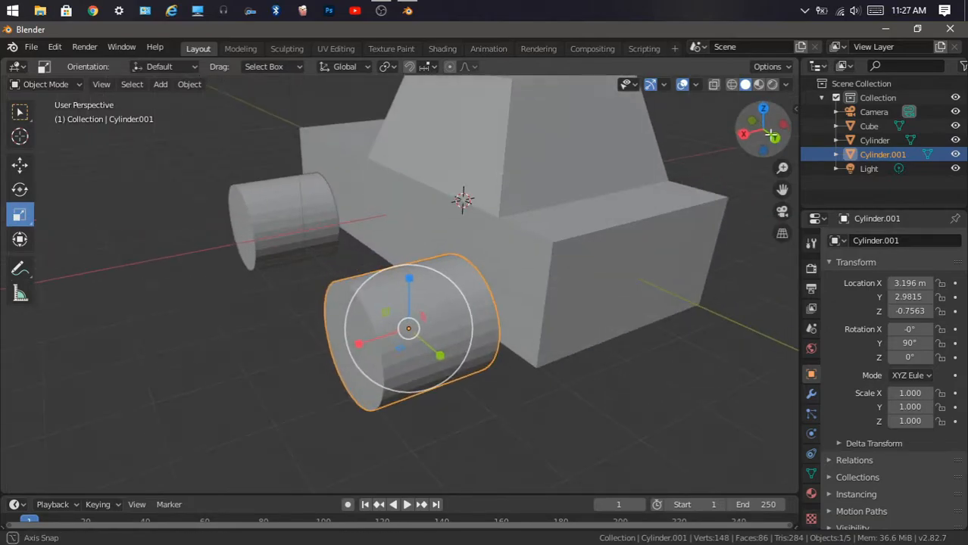
Scale both wheel cylinders along their axis to 0.452 and move them in X to about 1.65 m, partly inside the body.
left_click(279, 224, "shift")
left_click(751, 120)
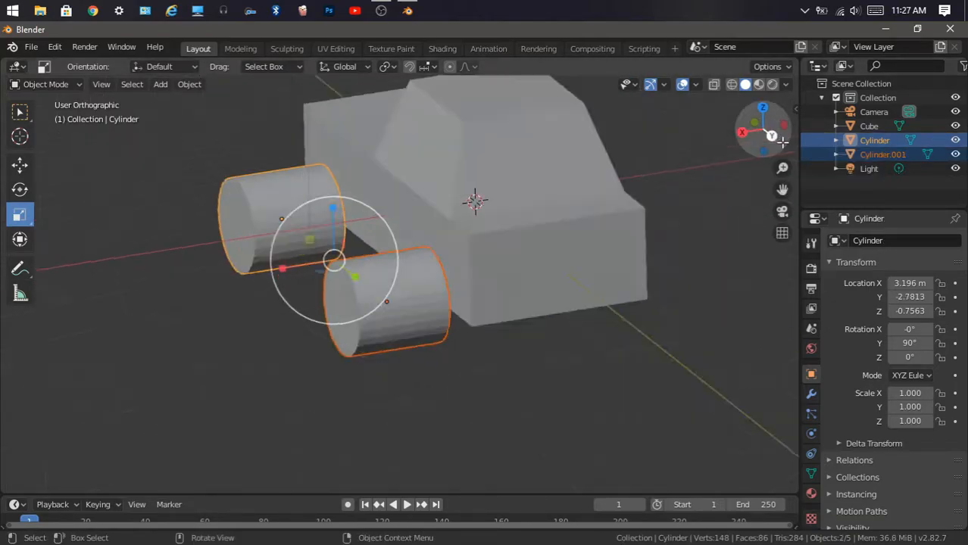
left_click_drag(283, 257, 361, 266)
left_click(19, 170)
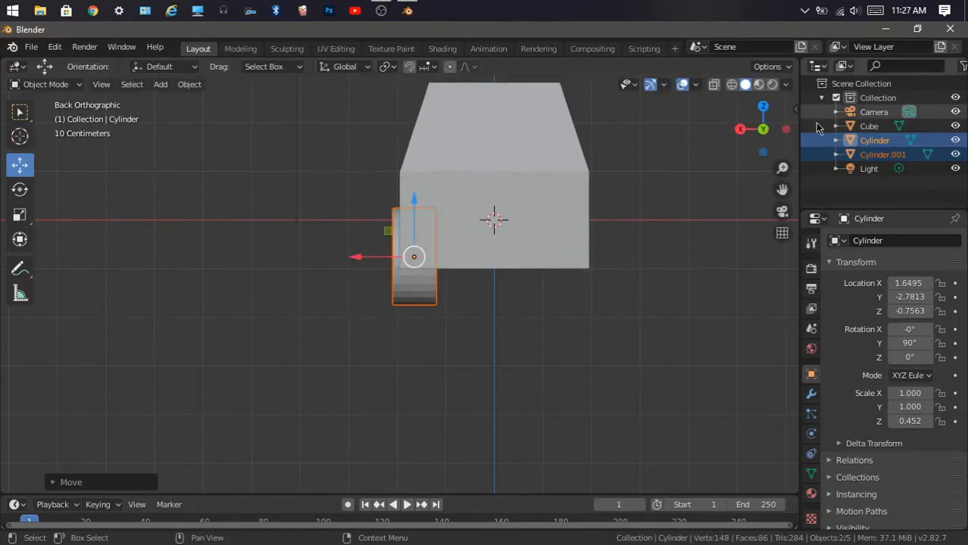
left_click_drag(765, 125, 913, 152)
scroll(596, 182, "down", 4)
left_click_drag(750, 122, 805, 351)
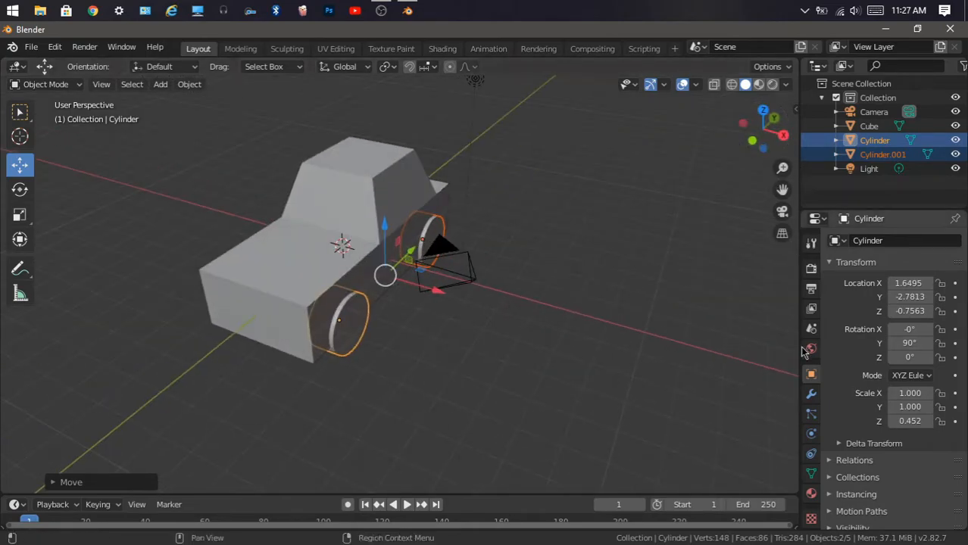
left_click_drag(763, 127, 736, 83)
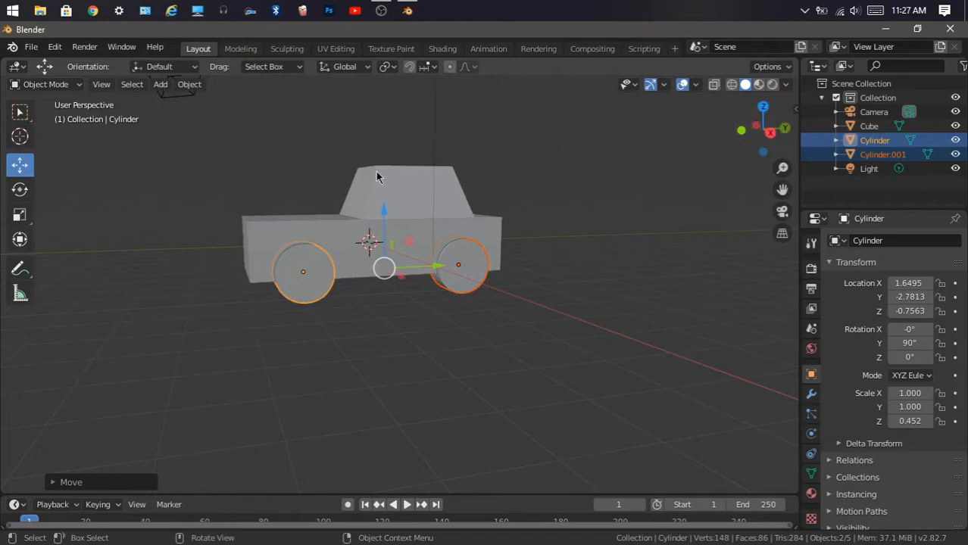
left_click(184, 85)
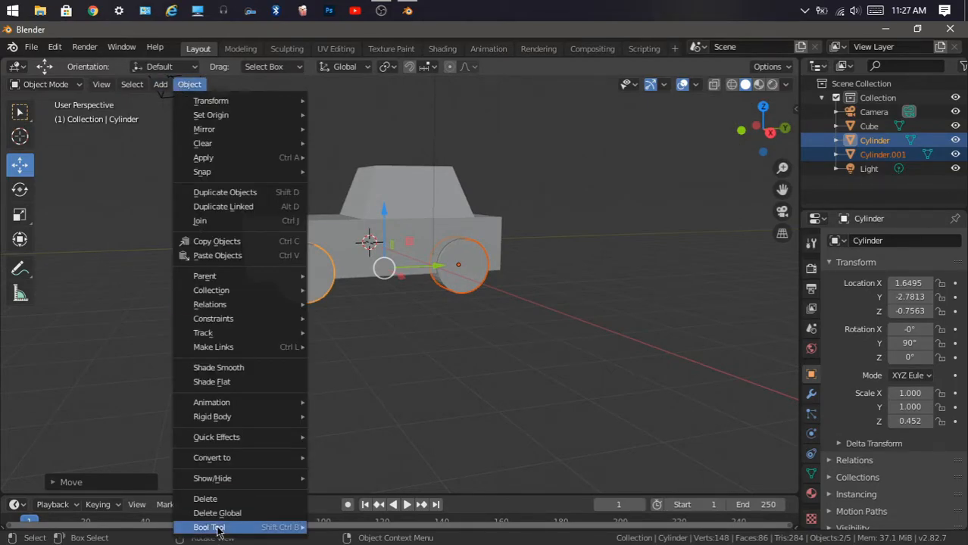
mouse_move(217, 528)
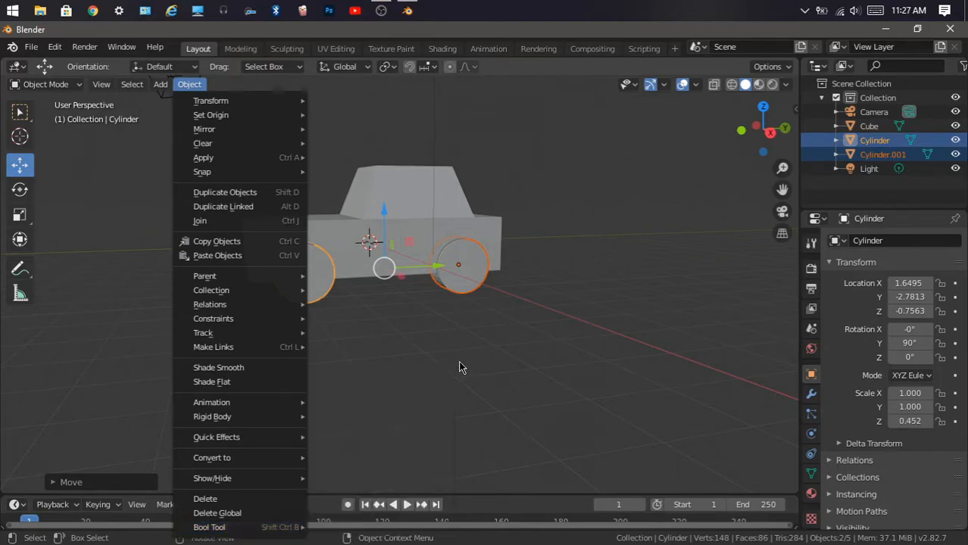
left_click(363, 387)
Subtract the front wheel cylinder from the car body with Bool Tool's Auto Boolean Difference.
left_click(318, 281)
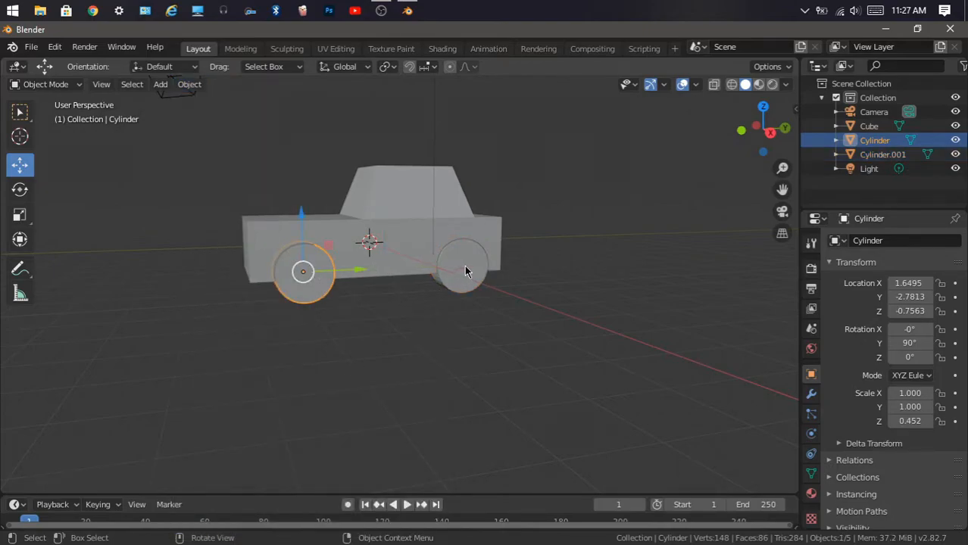
left_click(386, 209, "shift")
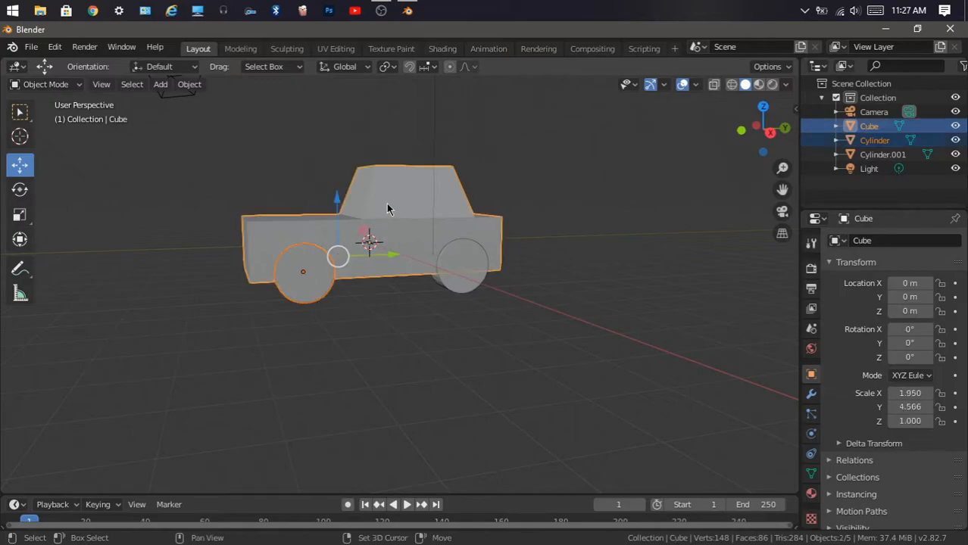
left_click(191, 85)
mouse_move(276, 523)
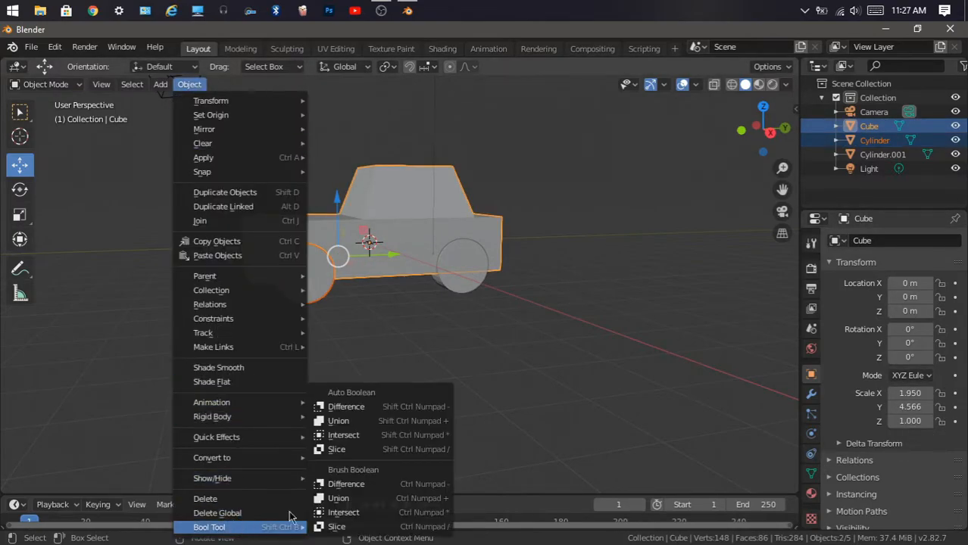
left_click(359, 408)
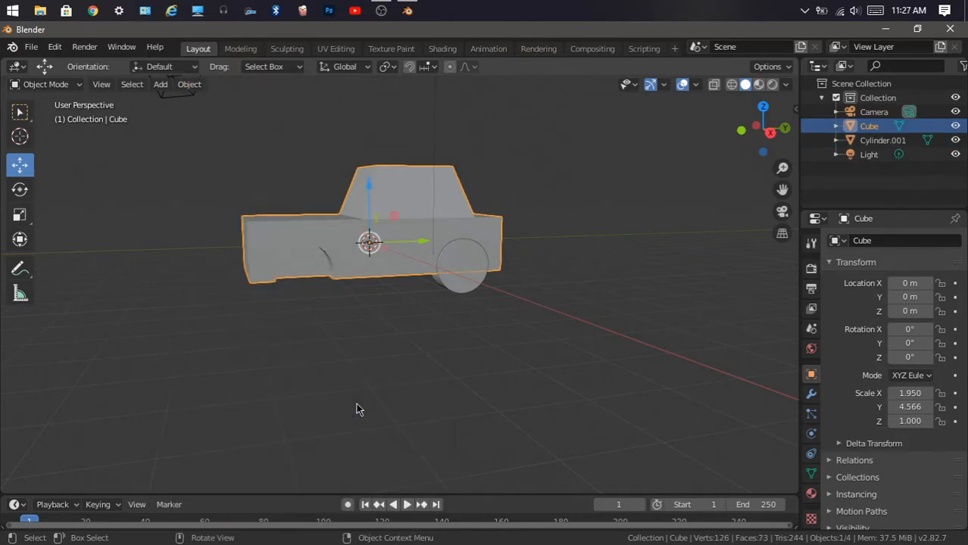
Subtract the rear wheel cylinder from the car body with Bool Tool's Auto Boolean Difference.
left_click_drag(763, 128, 708, 125)
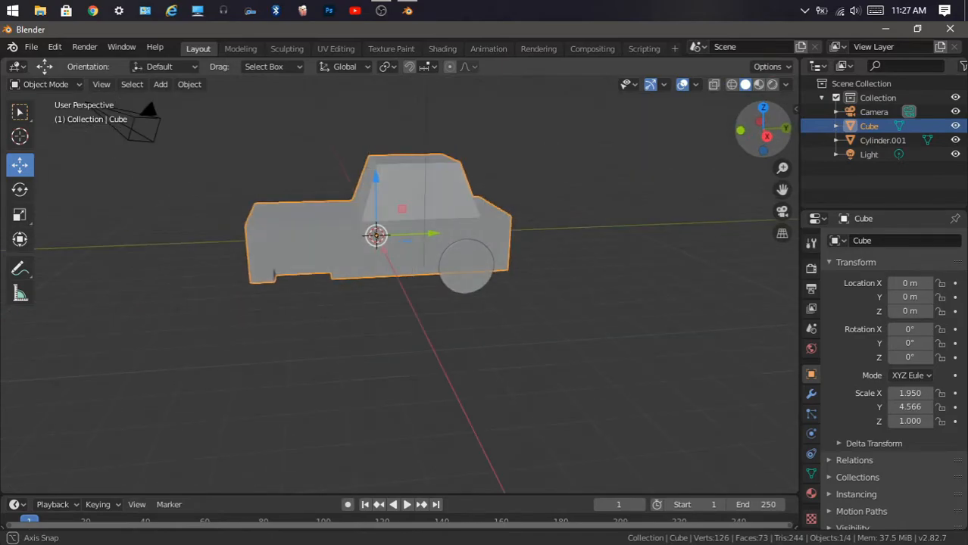
left_click(449, 269)
left_click(448, 176, "shift")
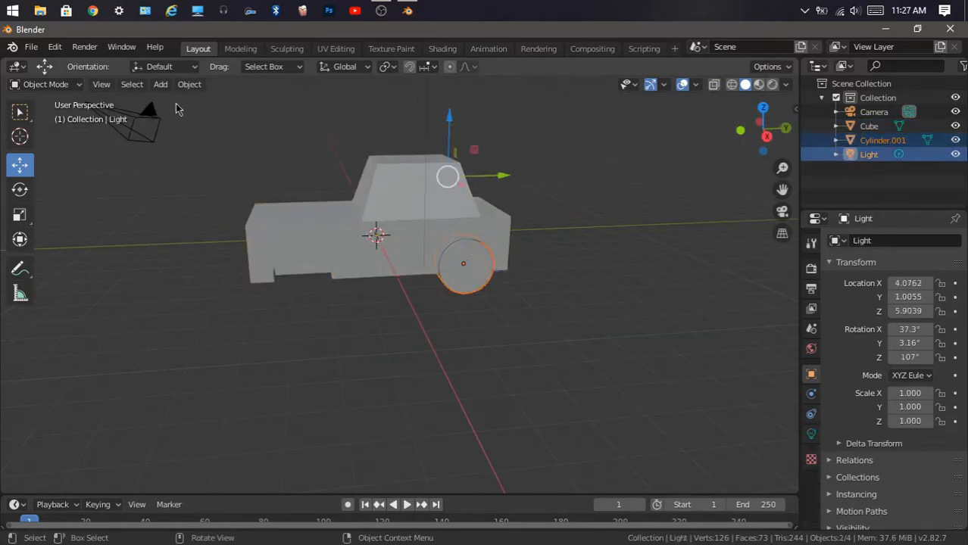
left_click(190, 84)
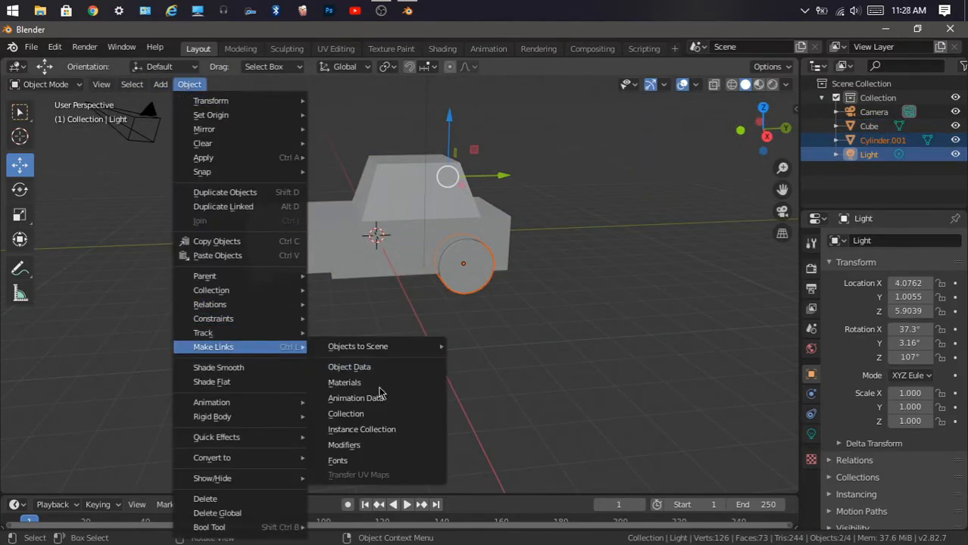
left_click(466, 267)
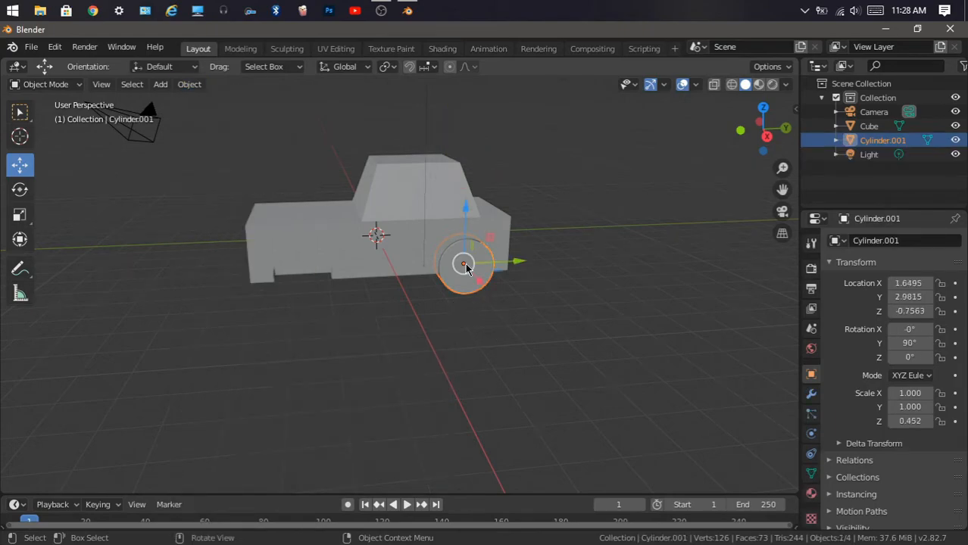
left_click(399, 209, "shift")
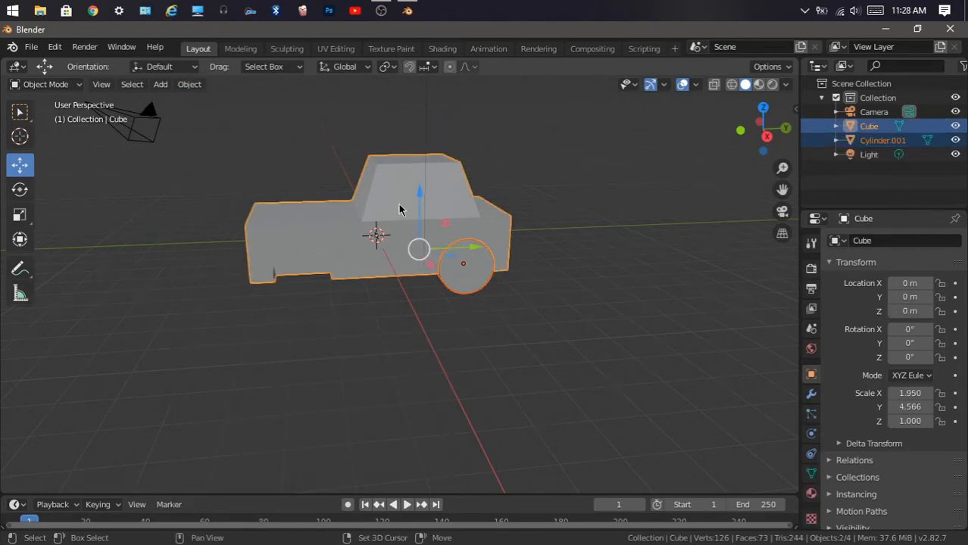
left_click(189, 85)
mouse_move(285, 530)
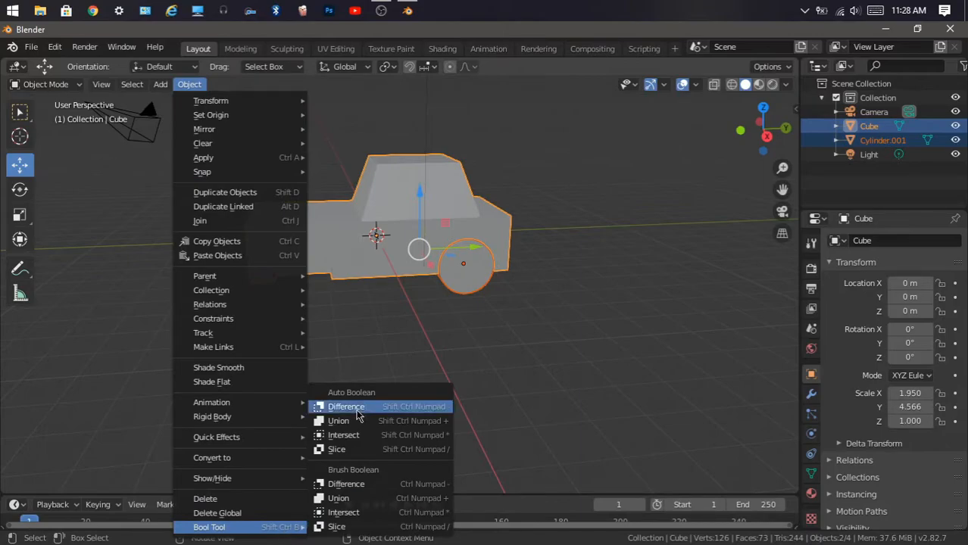
left_click(345, 408)
Check the wheel arches on the body, and undo both Boolean cuts to restore the two wheel cylinders.
left_click_drag(740, 126, 748, 135)
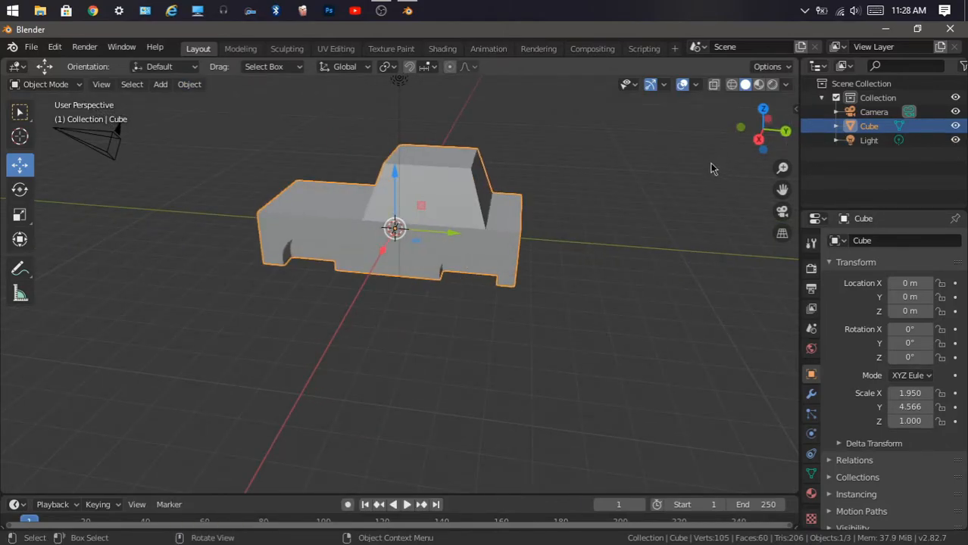
left_click(407, 376)
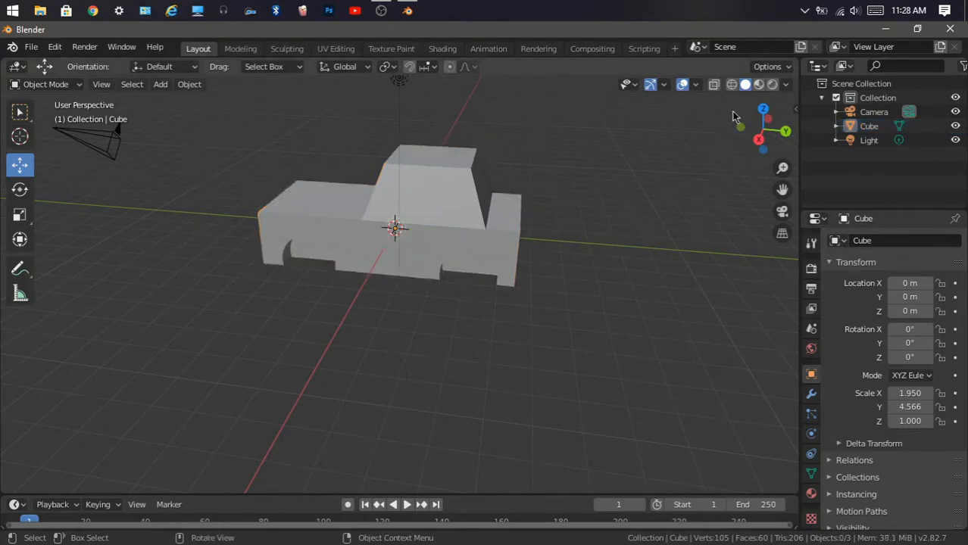
mouse_move(766, 140)
left_mouse_down()
mouse_move(829, 104)
mouse_move(926, 115)
mouse_move(770, 146)
left_mouse_up()
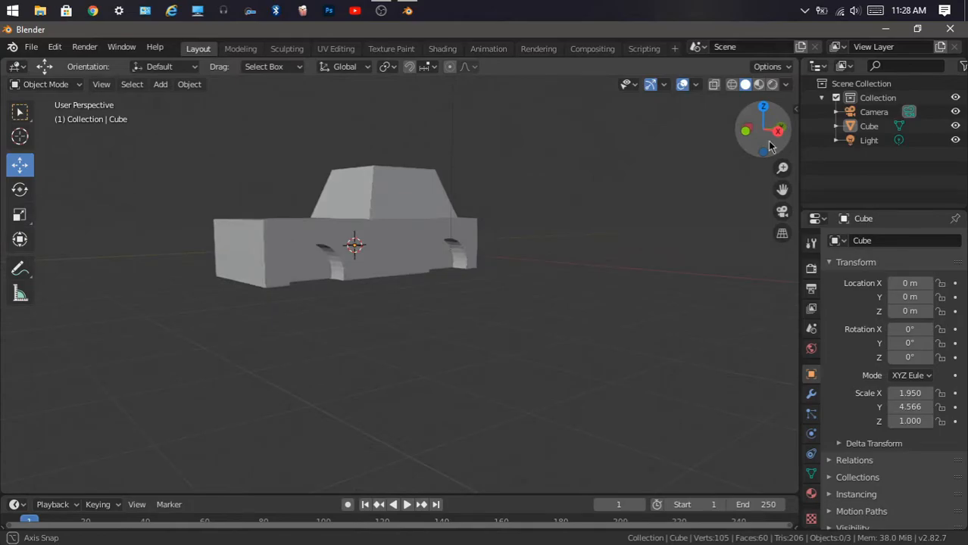
left_click(318, 278)
left_click(468, 312)
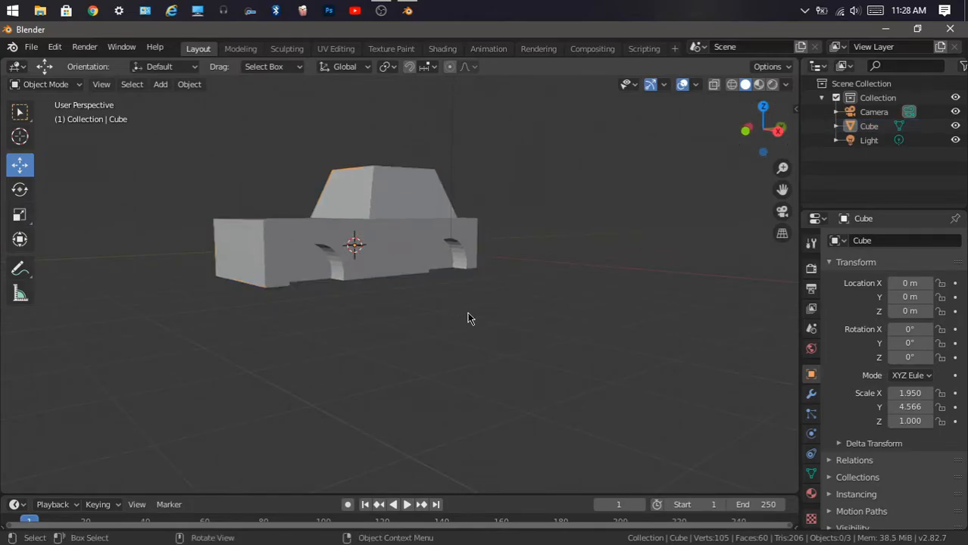
key("ctrl+z")
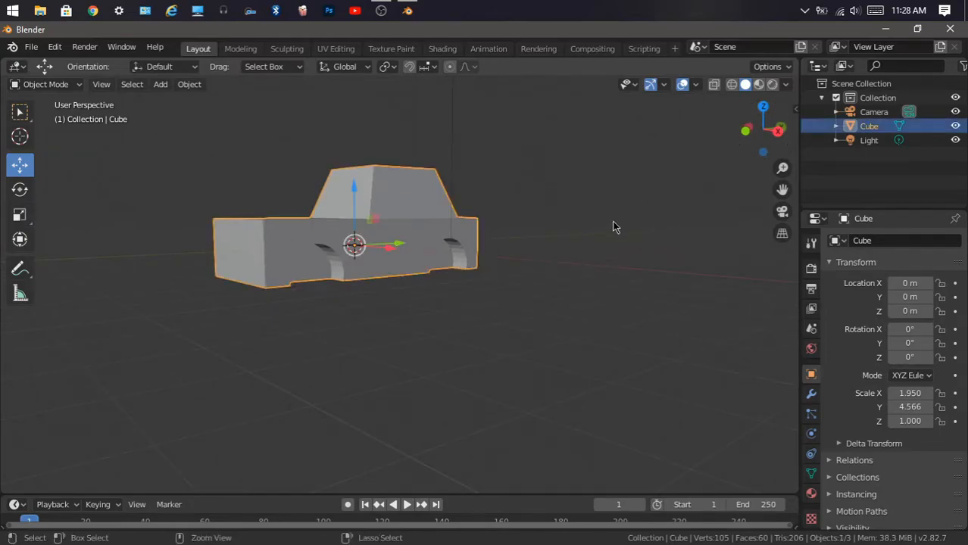
key("ctrl+z")
key("ctrl+z")
key("ctrl+shift+z")
key("ctrl+shift+z")
key("ctrl+shift+z")
key("ctrl+shift+z")
key("ctrl+shift+z")
key("ctrl+shift+z")
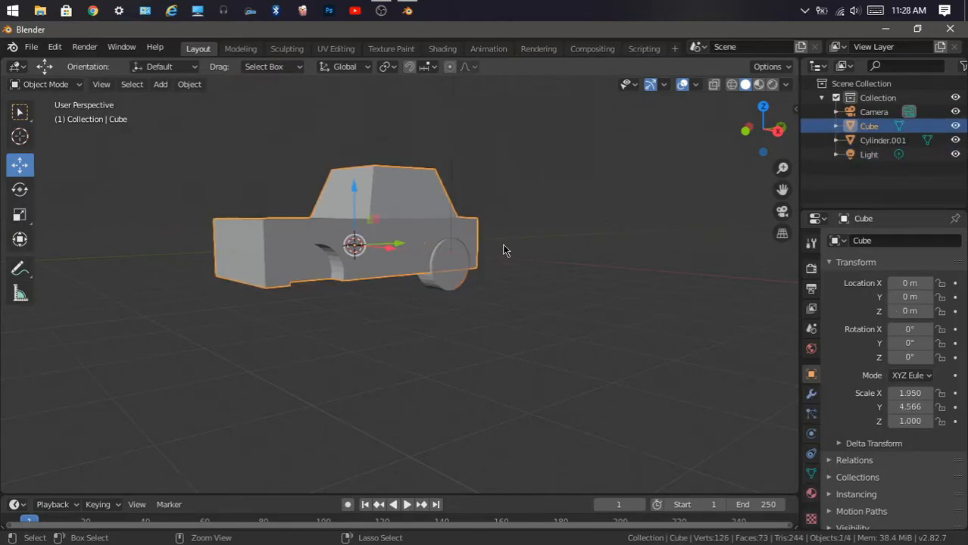
Add a Mirror modifier to the rear wheel cylinder, with the car body cube as the mirror object.
left_click(574, 250)
left_click_drag(760, 127, 761, 169)
left_click(307, 298)
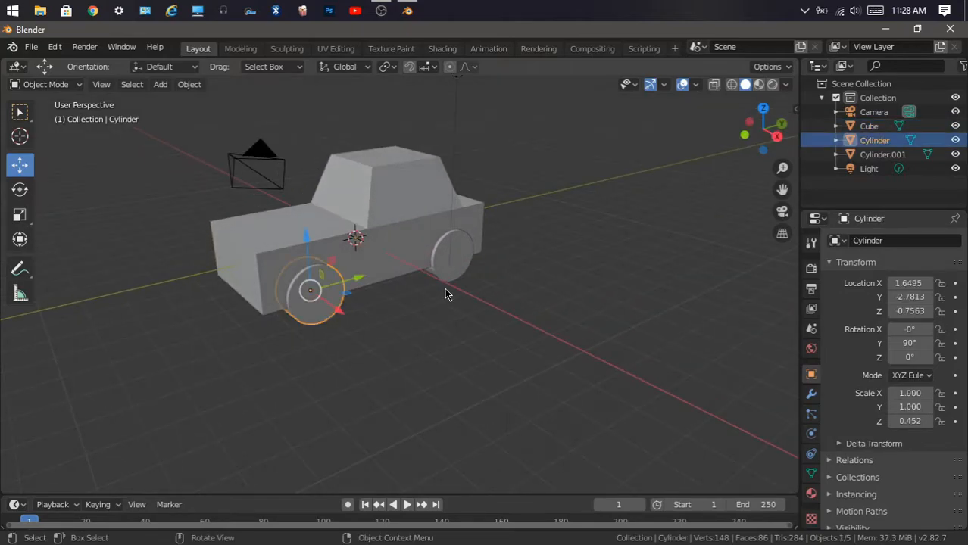
left_click(458, 265, "shift")
left_click(811, 394)
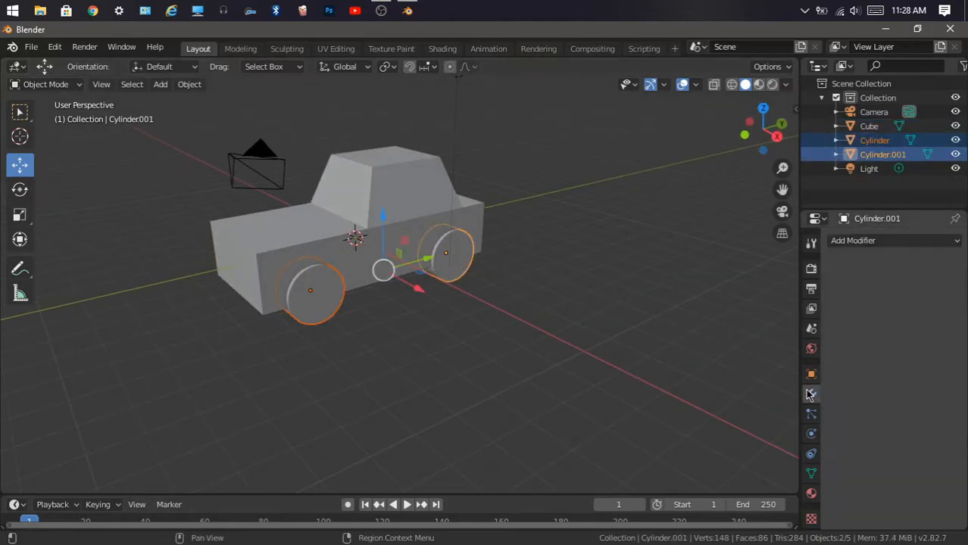
left_click(869, 242)
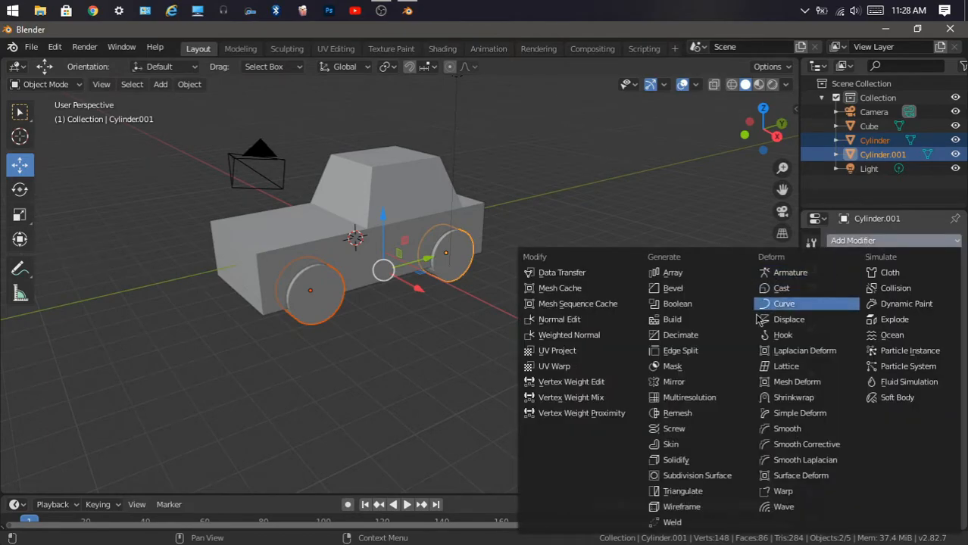
left_click(688, 388)
left_click(413, 185)
Add an X-axis Mirror modifier to the front wheel cylinder, with the car body cube as the mirror object.
left_click_drag(758, 130, 719, 77)
left_click(405, 288)
left_click(899, 240)
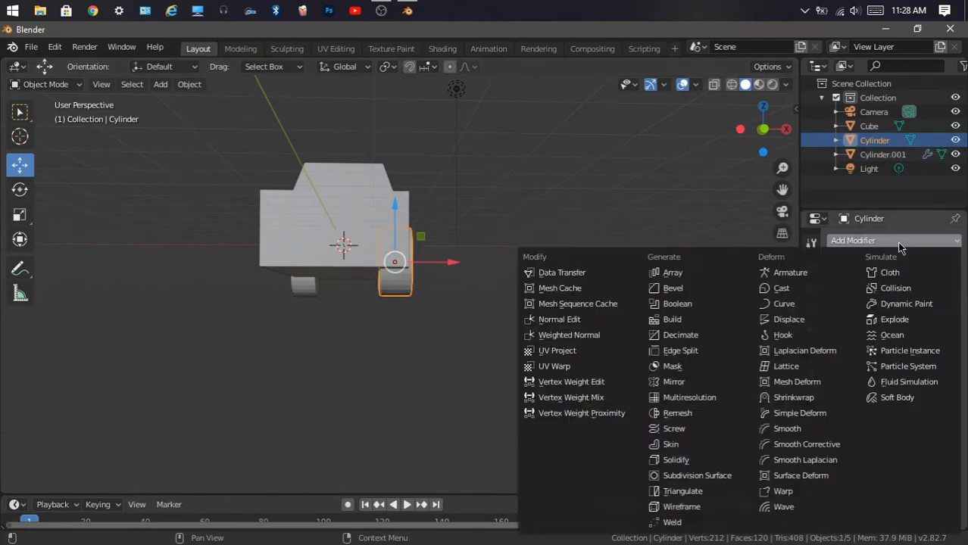
left_click(674, 382)
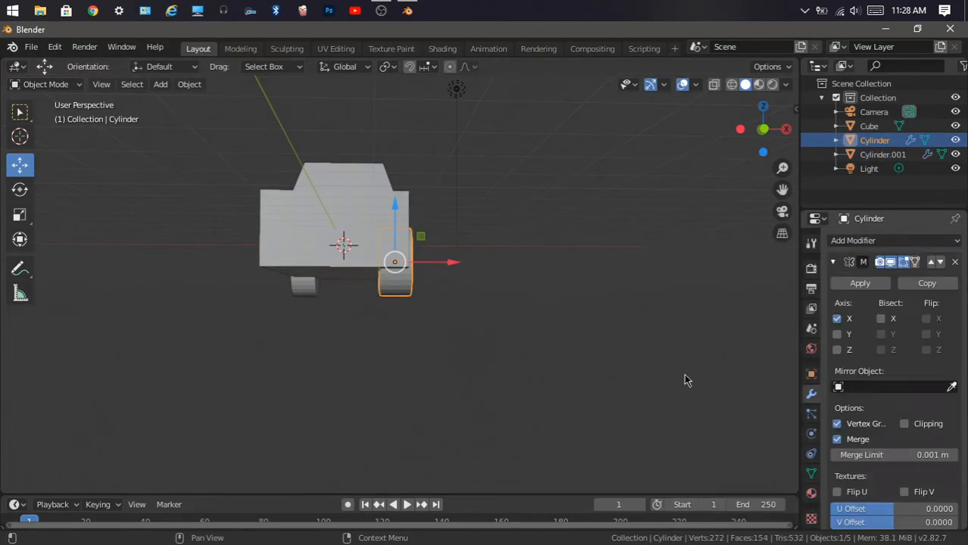
left_click(952, 387)
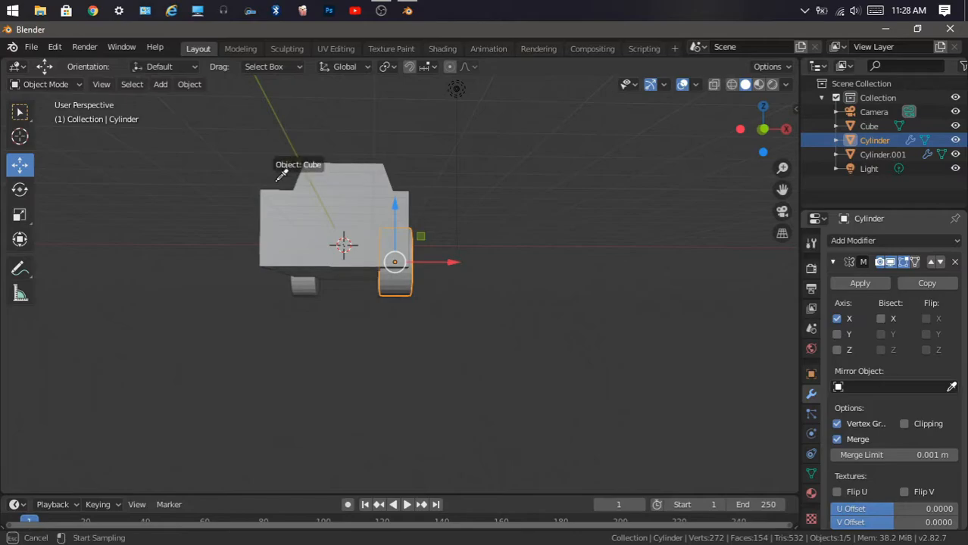
left_click(299, 206)
Cut the front wheel arches by subtracting the mirrored front cylinder from the car body with Auto Boolean Difference.
left_click_drag(762, 125, 662, 155)
left_click_drag(746, 151, 663, 149)
left_click(370, 319)
left_click(292, 279)
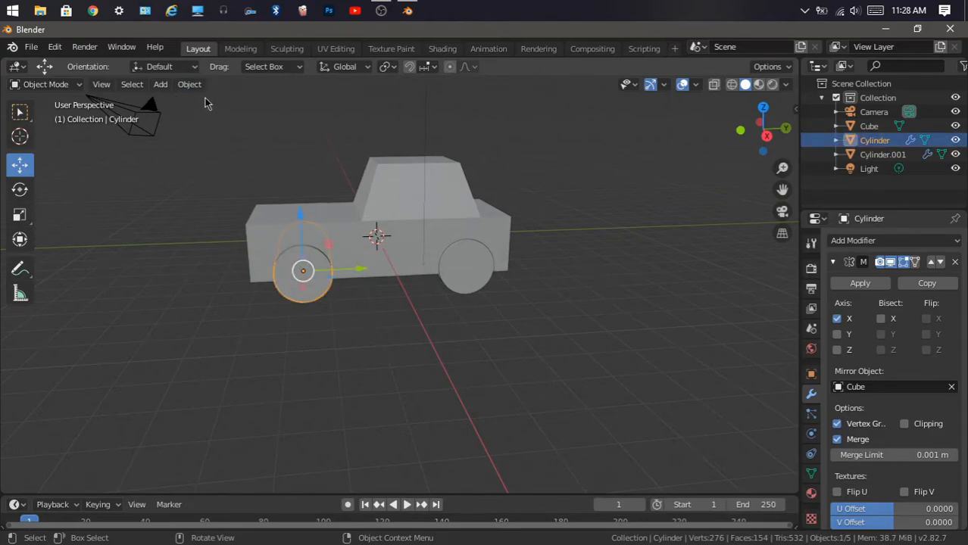
left_click(391, 196, "shift")
left_click(188, 84)
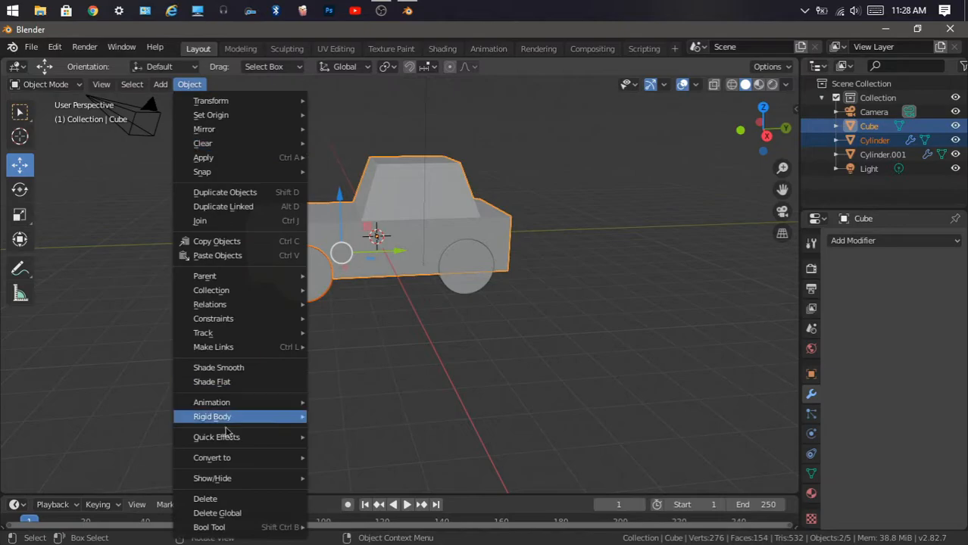
mouse_move(238, 526)
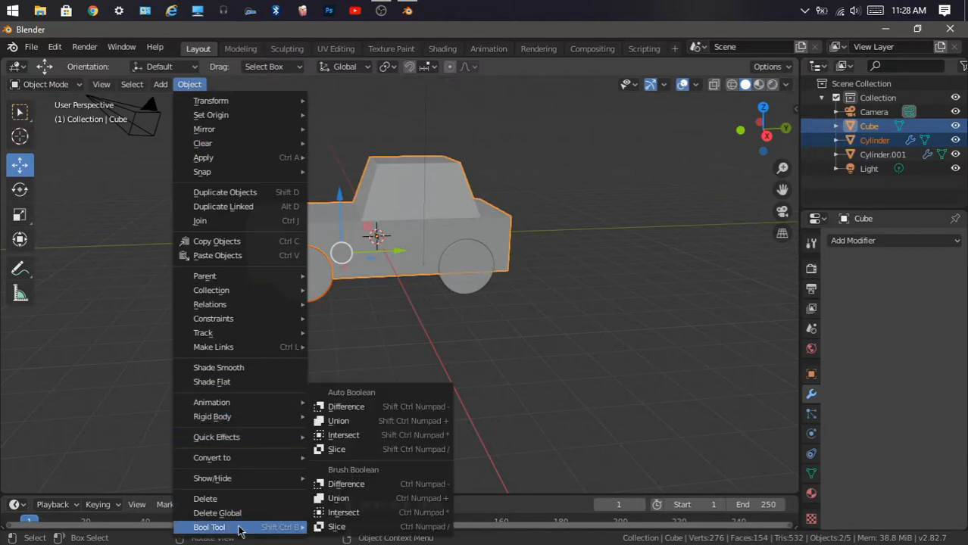
left_click(348, 407)
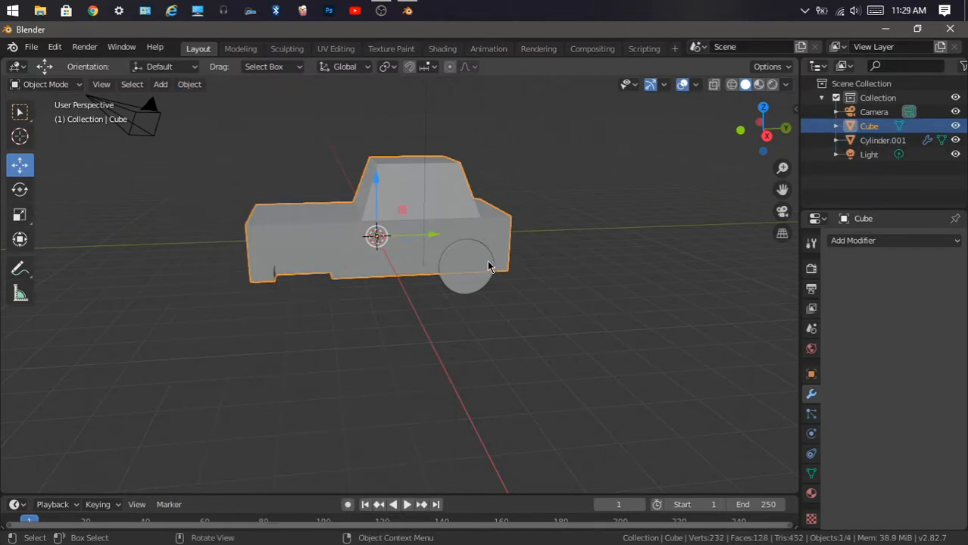
Cut the rear wheel arches by subtracting the mirrored rear cylinder from the car body with Auto Boolean Difference.
left_click(488, 266)
left_click(414, 191, "shift")
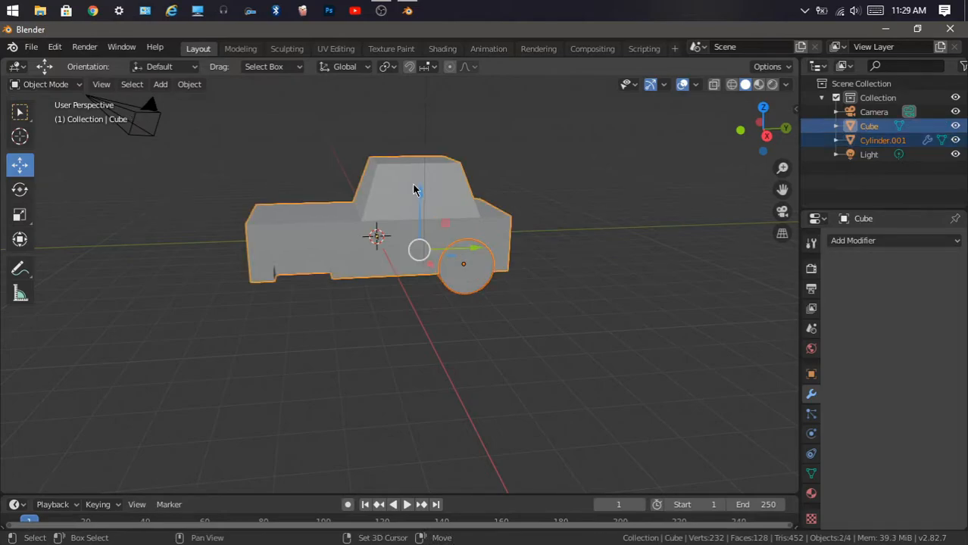
left_click(189, 84)
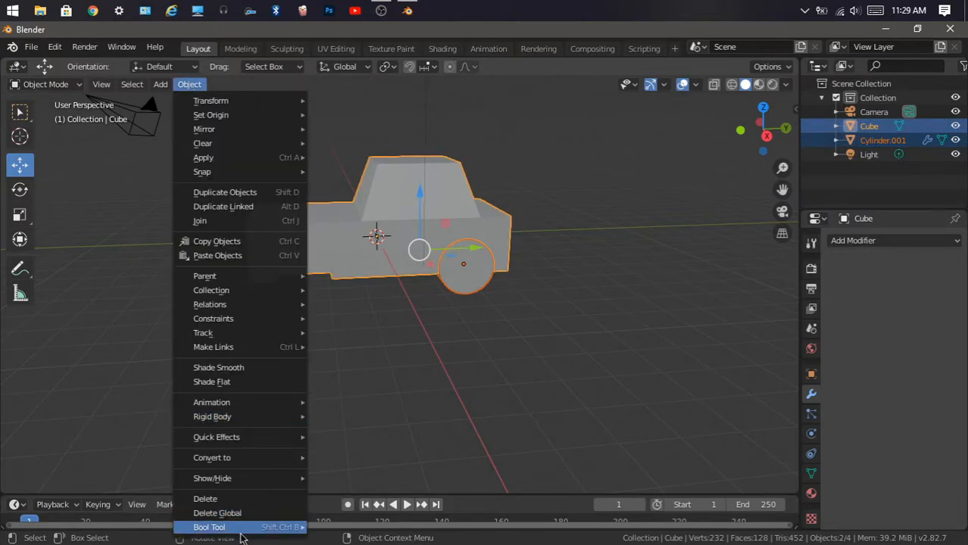
mouse_move(241, 534)
left_click(344, 407)
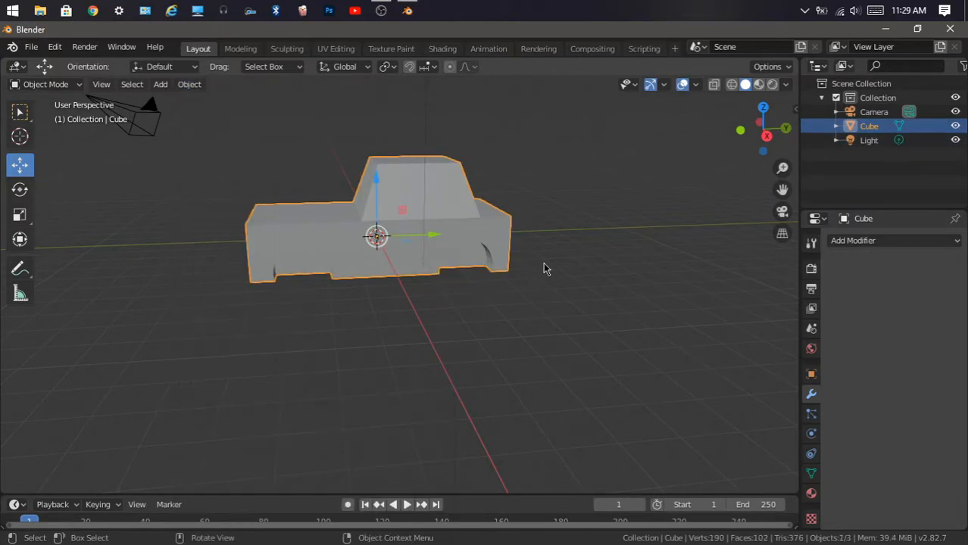
Examine the car body and the cut wheel arches from several angles.
left_click(660, 203)
left_click_drag(755, 123, 320, 180)
mouse_move(769, 124)
left_mouse_down()
mouse_move(817, 138)
mouse_move(683, 110)
mouse_move(766, 129)
left_mouse_up()
scroll(524, 189, "down", 1)
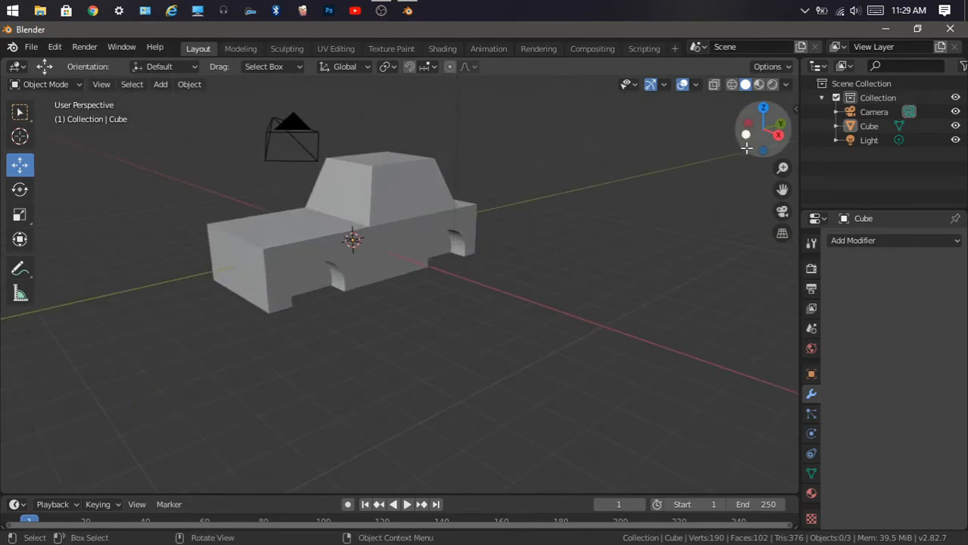
left_click(777, 135)
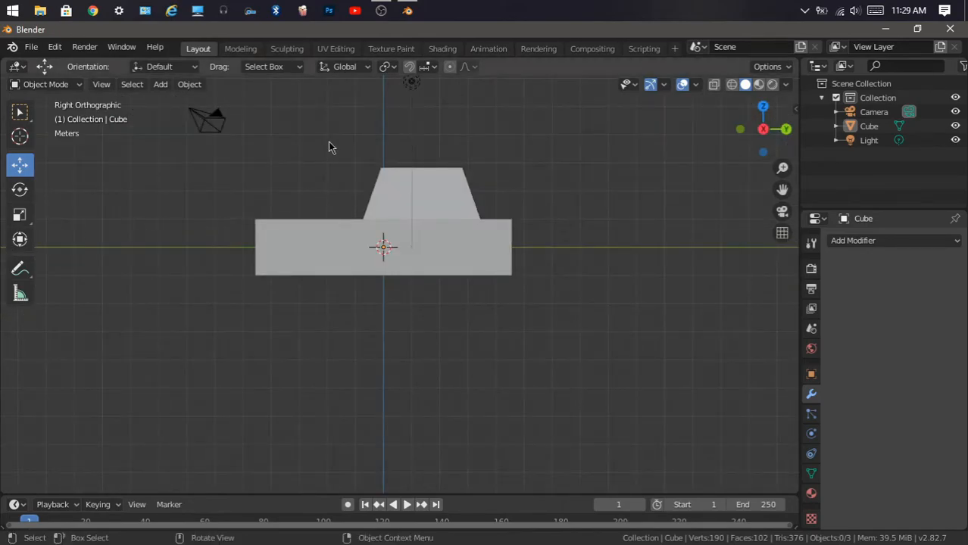
left_click_drag(762, 130, 782, 150)
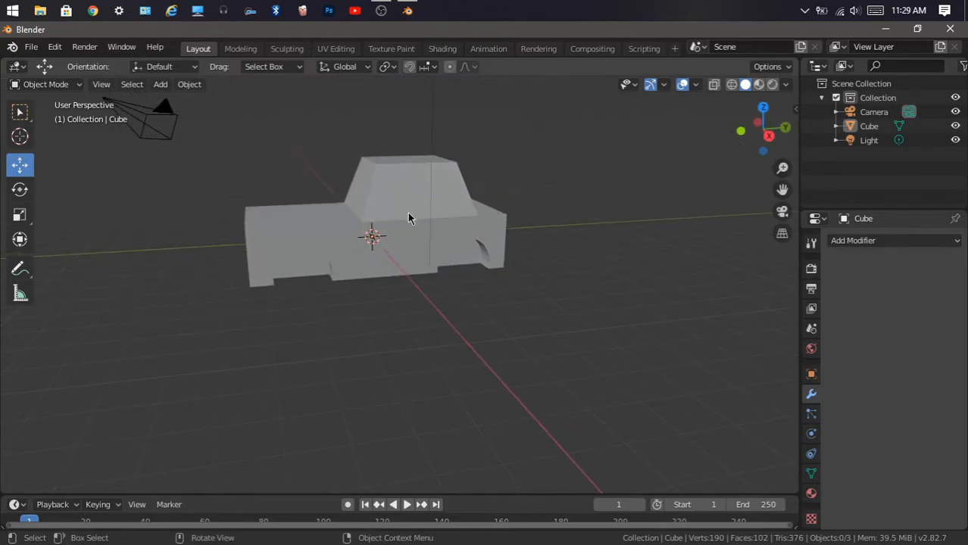
left_click(836, 126)
left_click(835, 127)
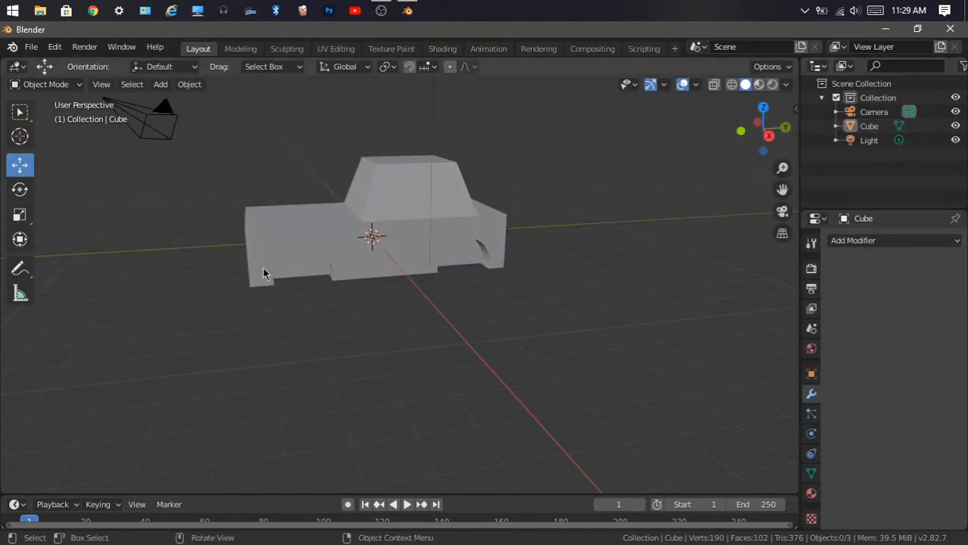
left_click(288, 280)
left_click(326, 348)
Add a cylinder mesh for the wheel and move it out along X beside the car body.
left_click(161, 84)
mouse_move(170, 103)
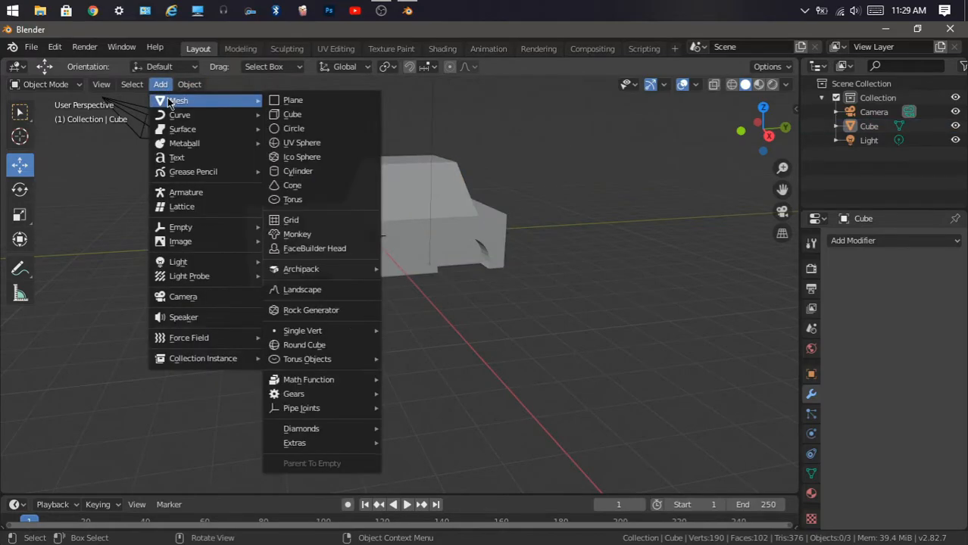
left_click(298, 173)
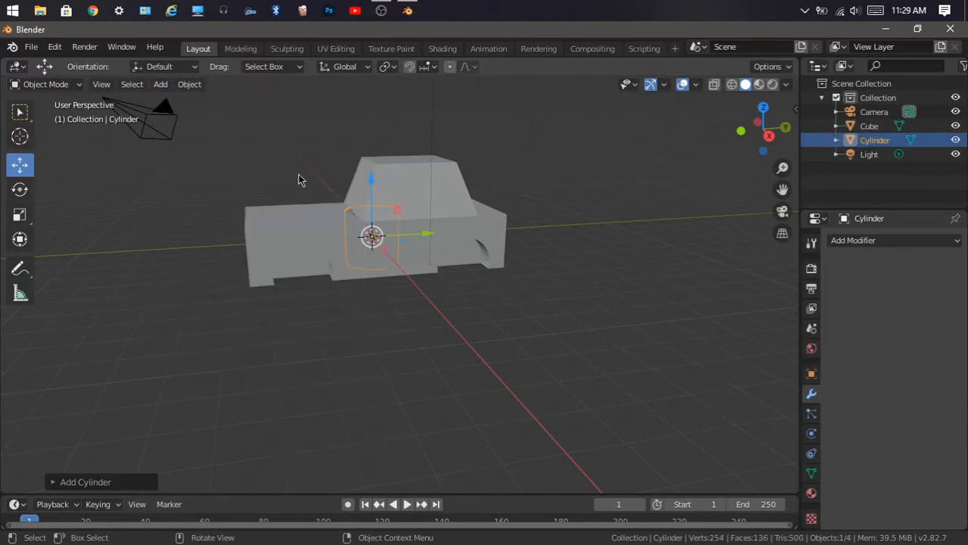
left_click_drag(386, 252, 409, 278)
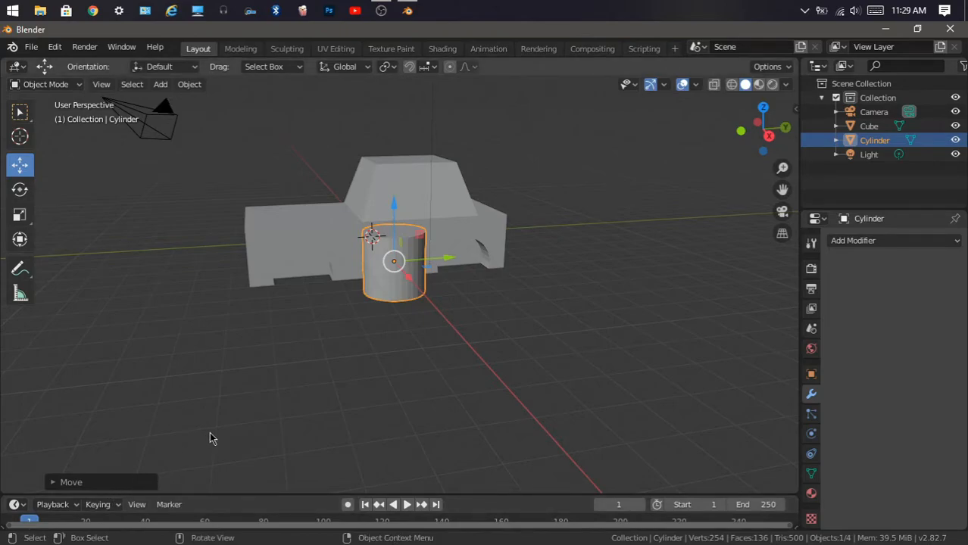
Rotate the wheel cylinder 89° about the Y axis.
type("ry")
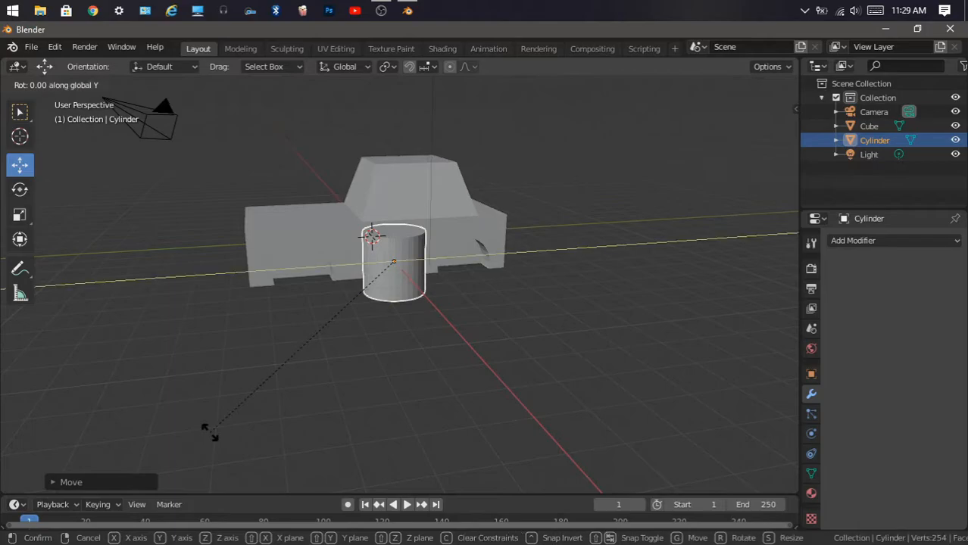
type("89")
key("Return")
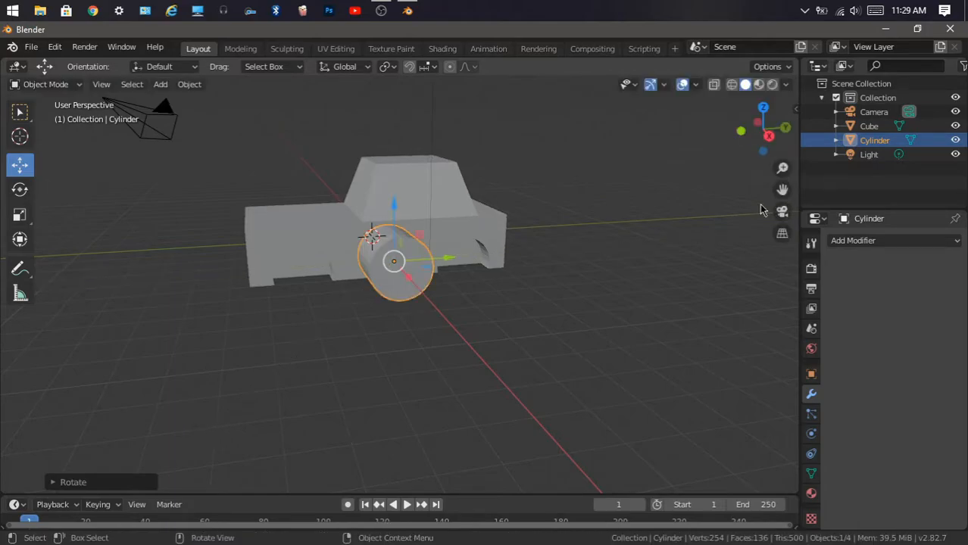
Move the wheel cylinder along Y to the front of the car and lower it partly below the body.
mouse_move(765, 128)
left_mouse_down()
mouse_move(757, 123)
mouse_move(769, 125)
left_mouse_up()
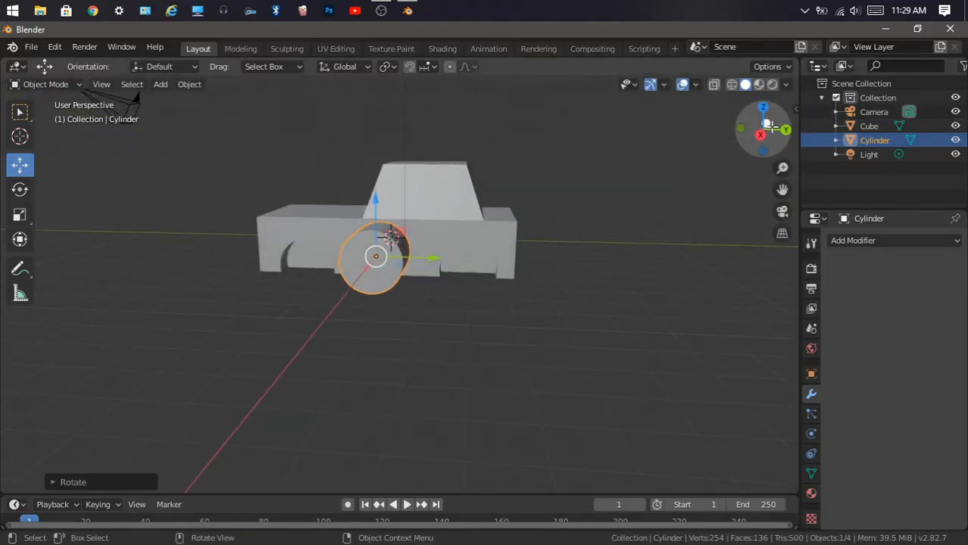
left_click(761, 134)
left_click_drag(444, 247, 358, 248)
scroll(270, 239, "up", 1)
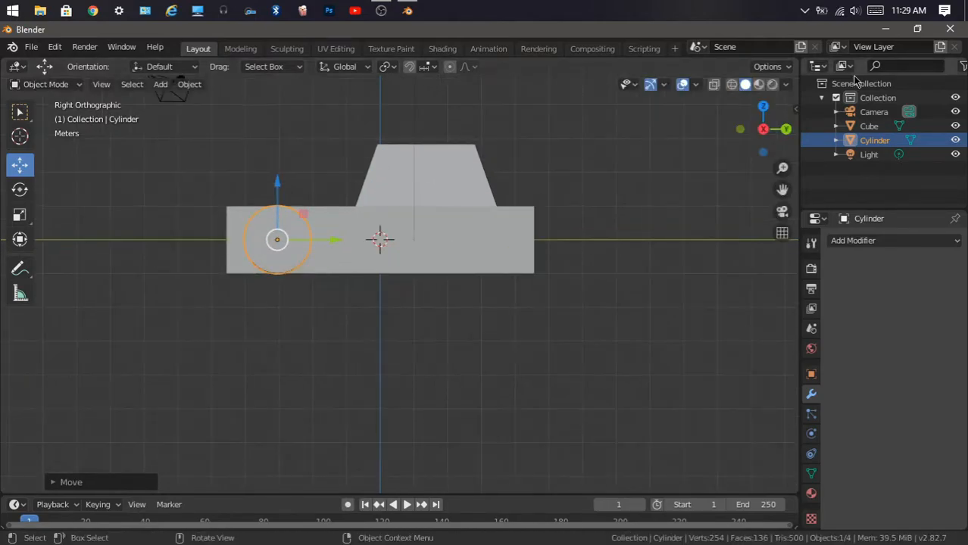
left_click(714, 84)
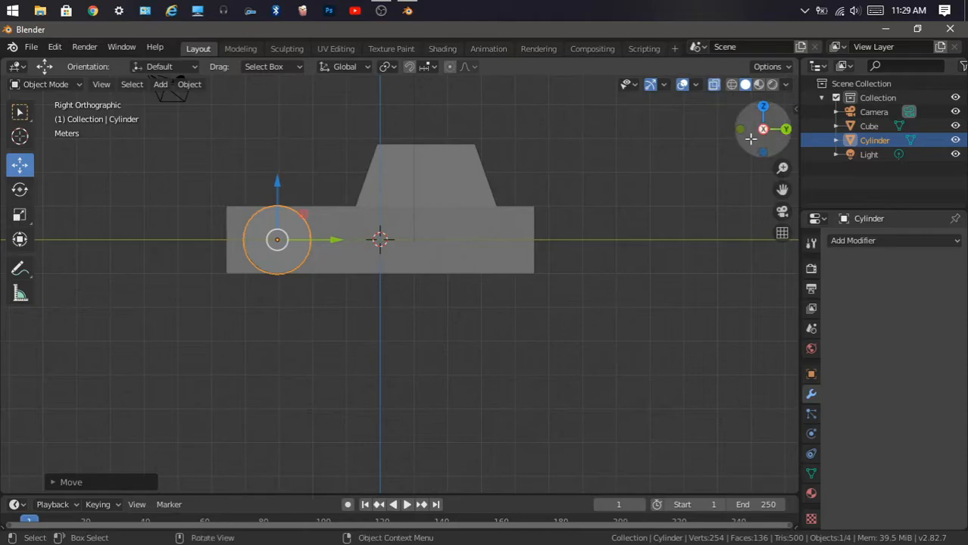
mouse_move(782, 189)
left_mouse_down()
mouse_move(842, 222)
mouse_move(788, 192)
left_mouse_up()
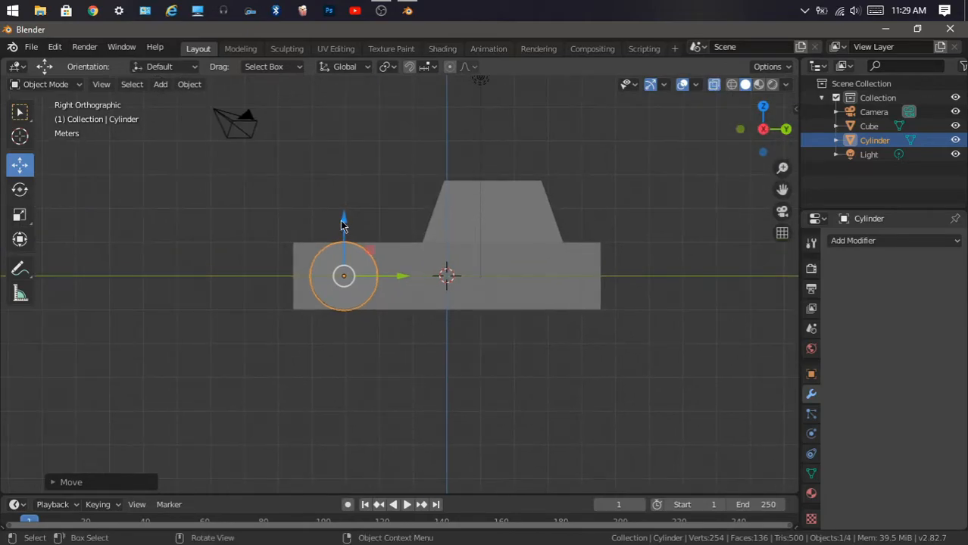
left_click_drag(345, 218, 355, 238)
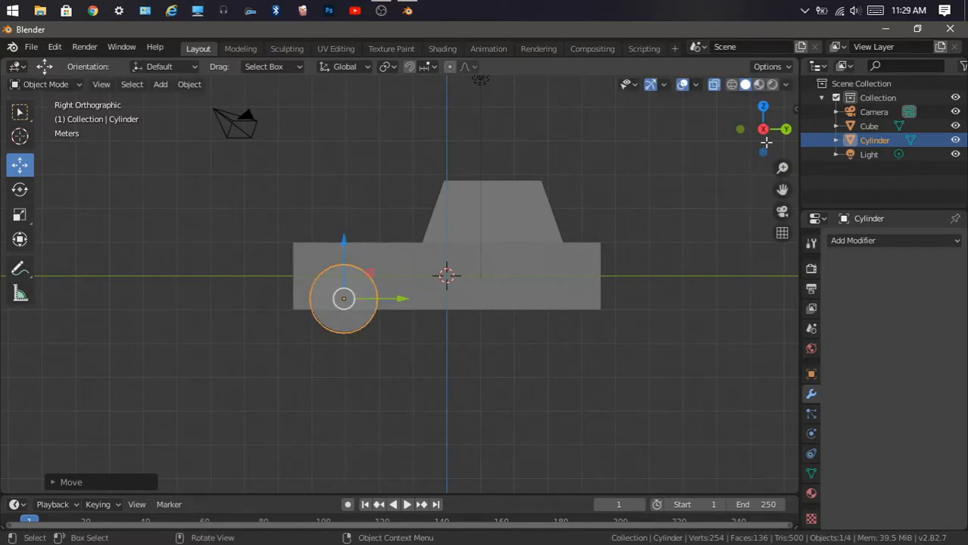
In wireframe side view, align the wheel cylinder with the front wheel arch and scale it down uniformly to about 0.883.
left_click(771, 85)
left_click(747, 87)
left_click(731, 85)
left_click_drag(764, 127, 746, 130)
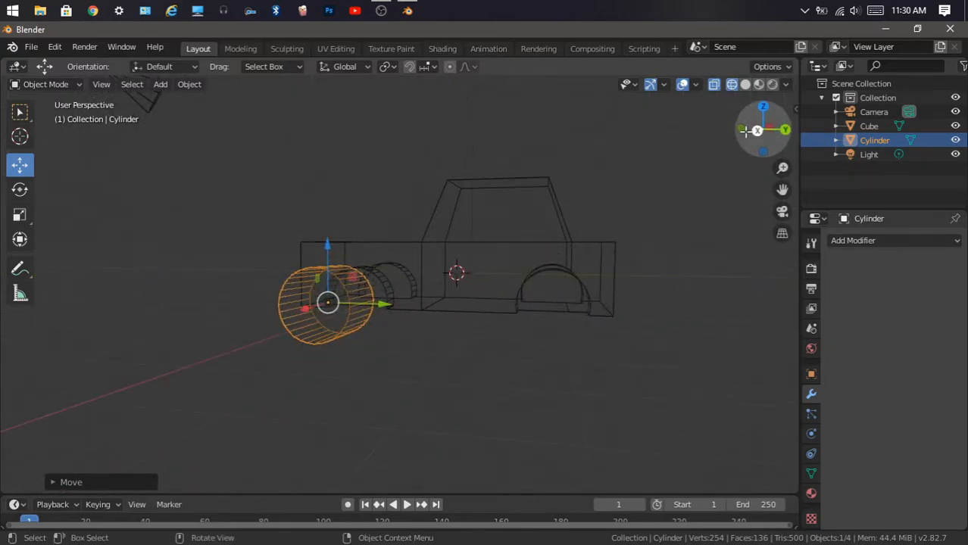
left_click(756, 130)
scroll(326, 318, "up", 4)
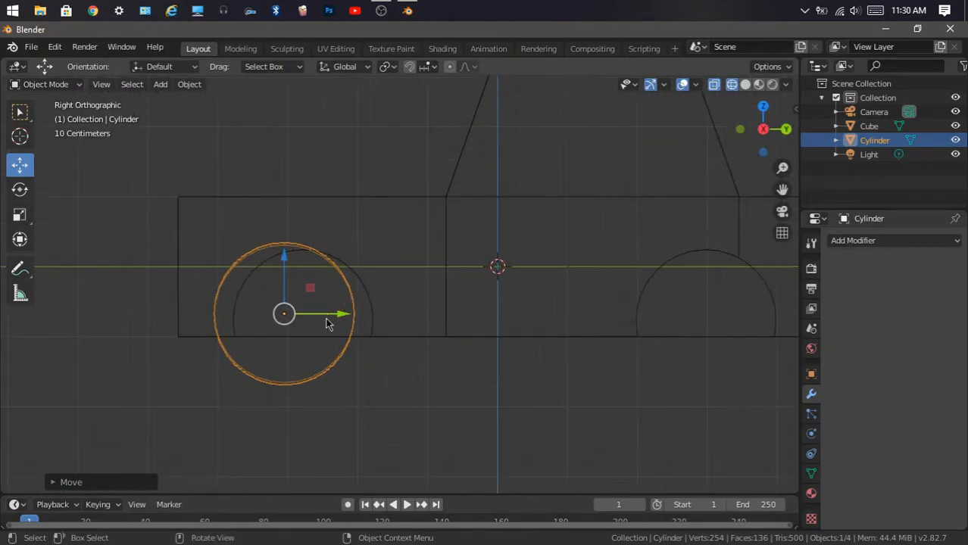
left_click_drag(343, 316, 360, 316)
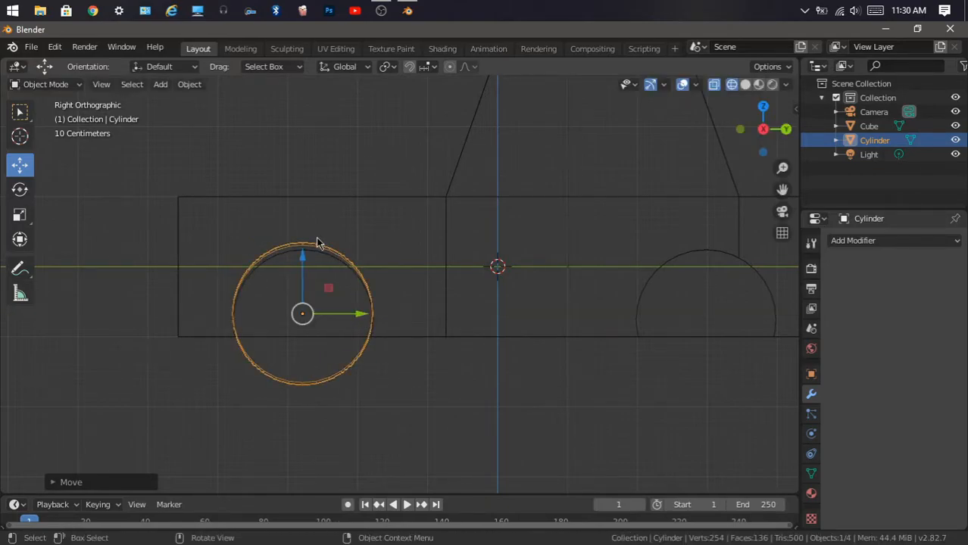
left_click_drag(304, 262, 303, 265)
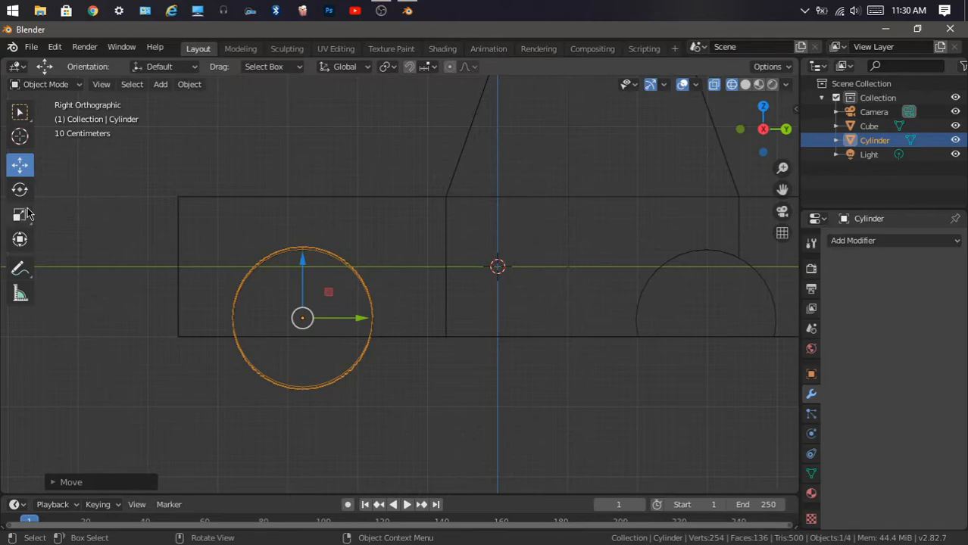
left_click(20, 216)
left_click_drag(320, 377, 318, 366)
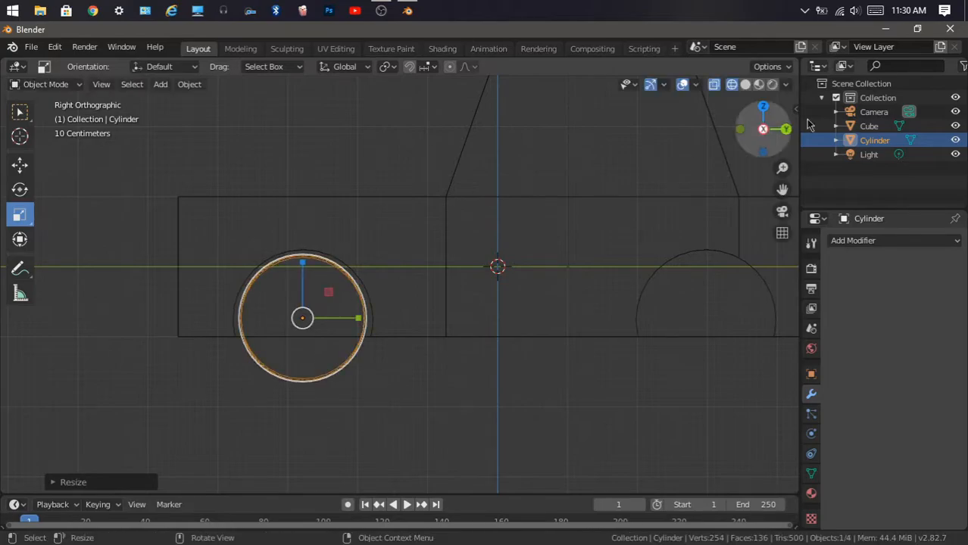
Set the wheel cylinder's Y rotation to exactly 90°.
left_click_drag(771, 127, 765, 132)
left_click(764, 130)
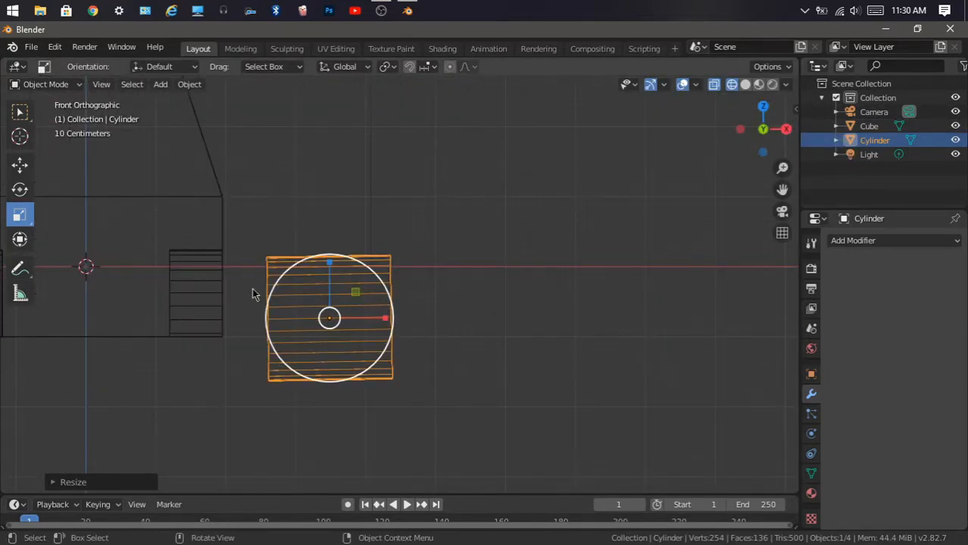
left_click(811, 375)
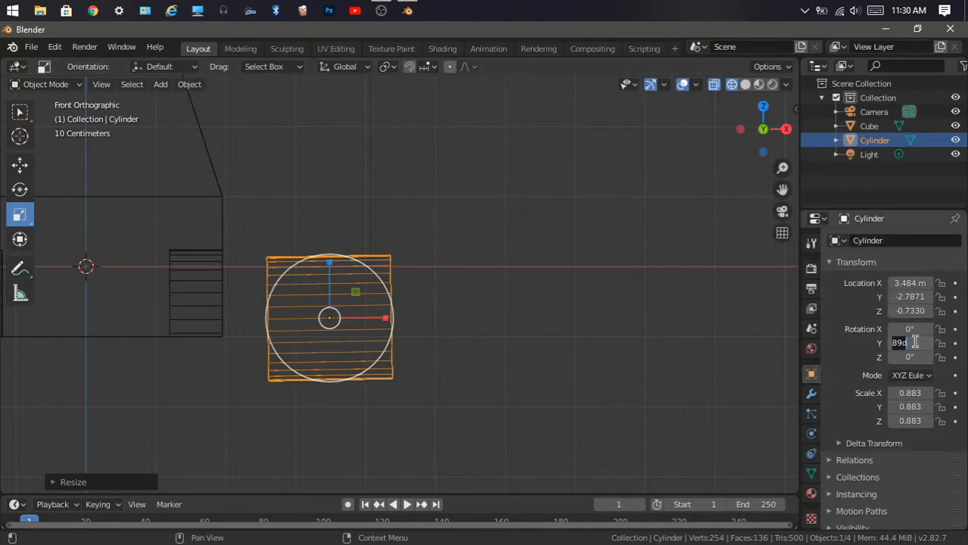
key("Return")
Narrow the wheel to a Z scale of about 0.410 and seat it in the front arch at about X 1.64 m.
left_click(20, 164)
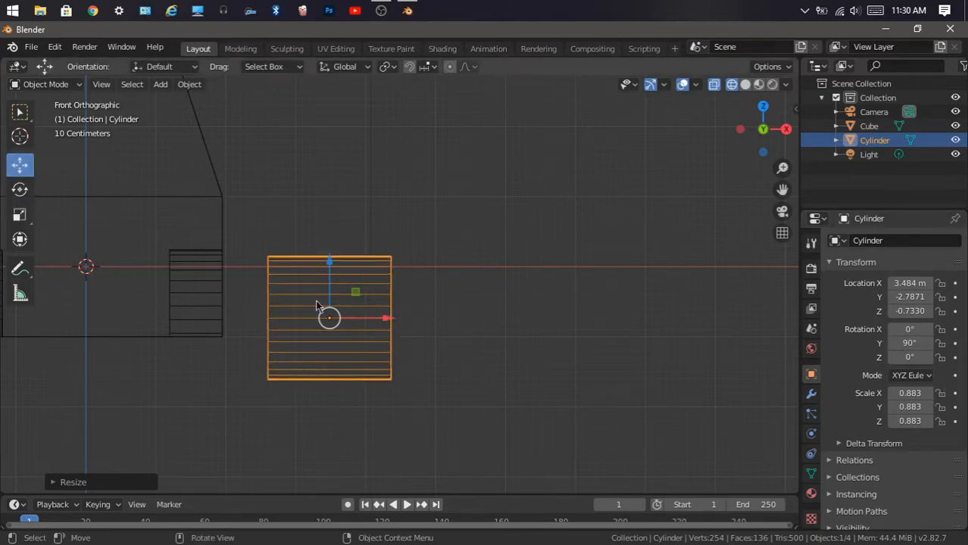
left_click_drag(381, 321, 281, 317)
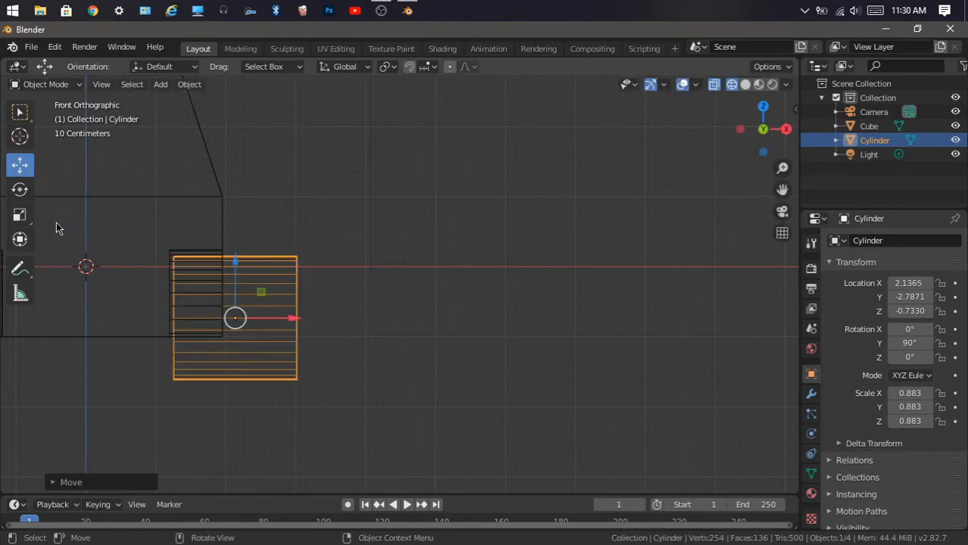
left_click(19, 215)
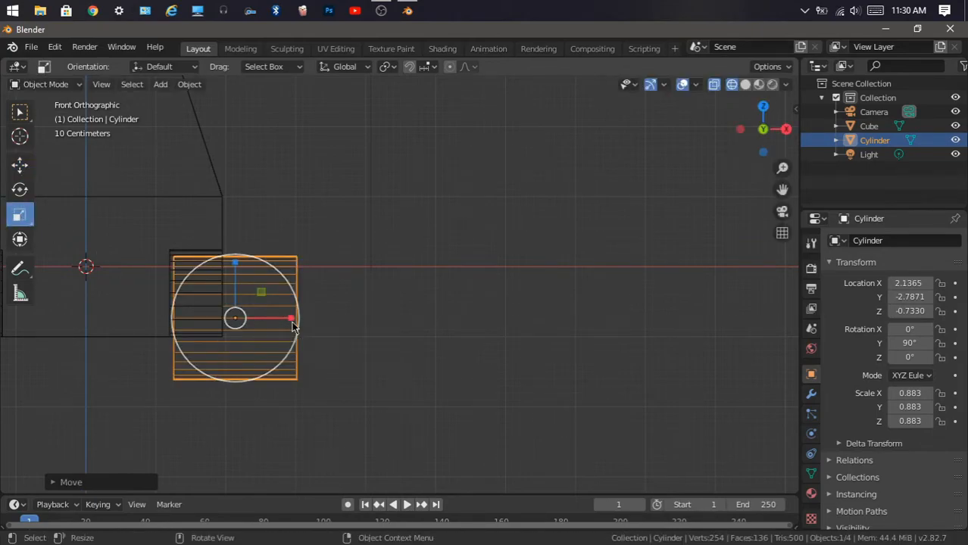
left_click(46, 84)
left_click(34, 54)
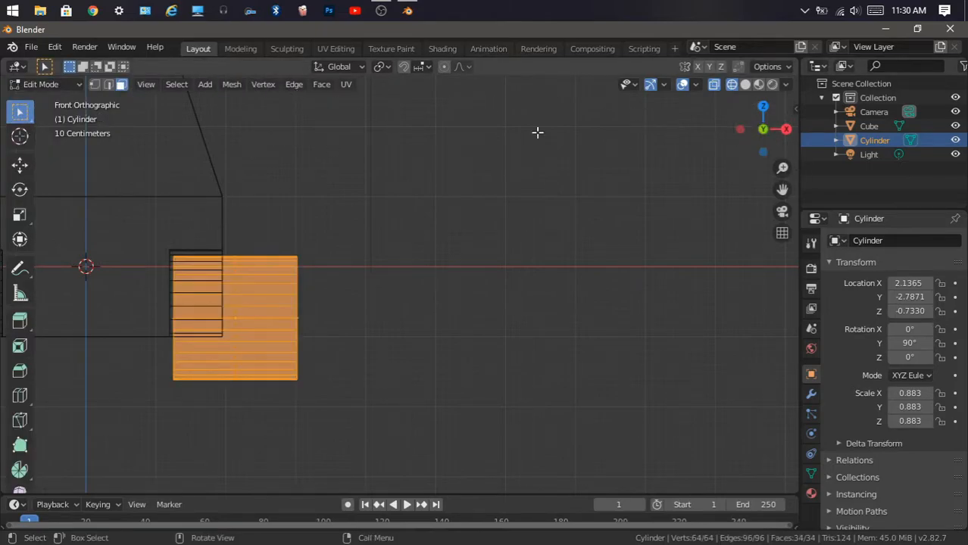
left_click(44, 84)
left_click(50, 101)
left_click_drag(294, 334, 251, 323)
left_click(20, 165)
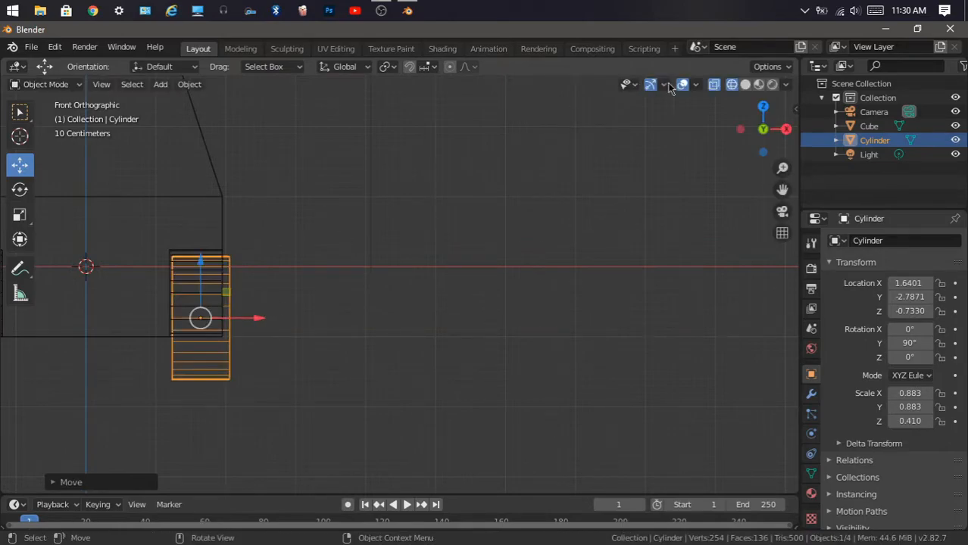
Return the viewport to solid shading without X-ray and inspect how the wheel sits in the front arch.
left_click_drag(765, 123, 773, 91)
left_click(715, 85)
left_click(745, 84)
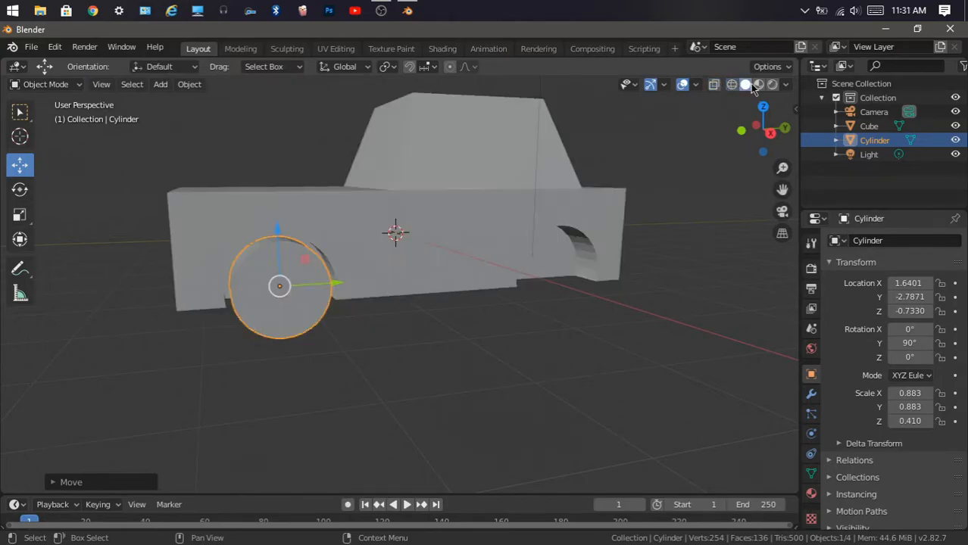
mouse_move(765, 127)
left_mouse_down()
mouse_move(750, 125)
mouse_move(763, 142)
mouse_move(795, 144)
mouse_move(748, 171)
mouse_move(765, 199)
mouse_move(848, 174)
mouse_move(840, 136)
mouse_move(705, 144)
left_mouse_up()
left_click(479, 331)
scroll(605, 196, "down", 3)
Mirror the front wheel to the opposite side with an X-axis Mirror modifier using the car body cube as mirror object.
left_click(312, 288)
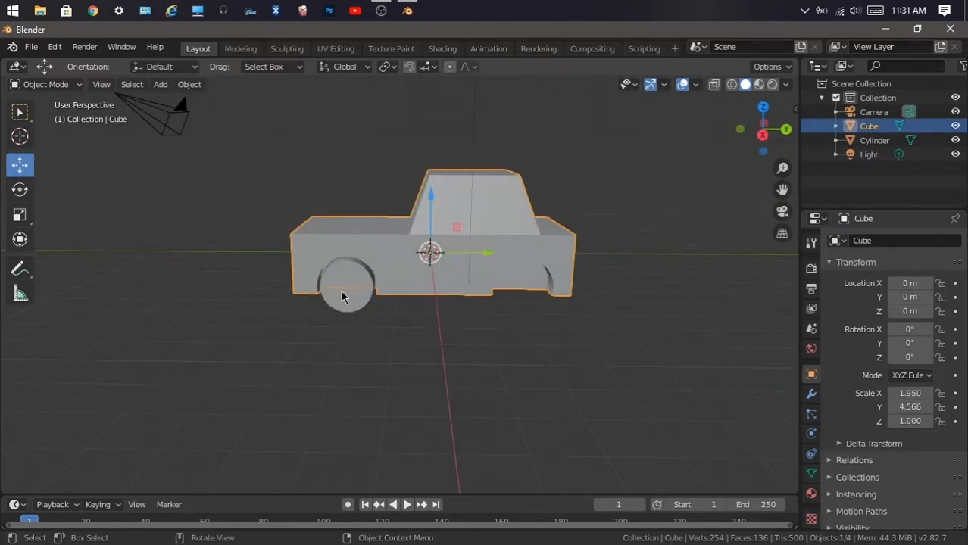
left_click(342, 297)
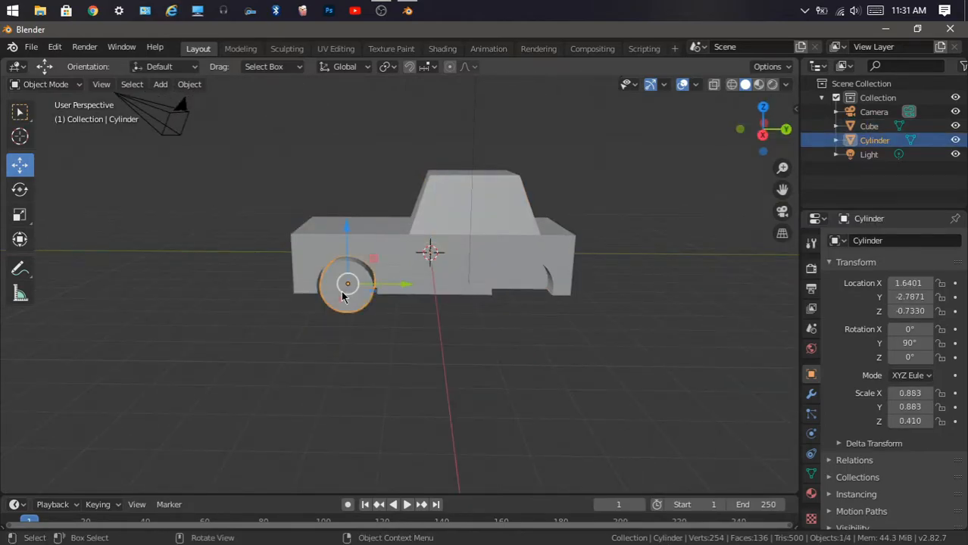
left_click_drag(765, 128, 761, 163)
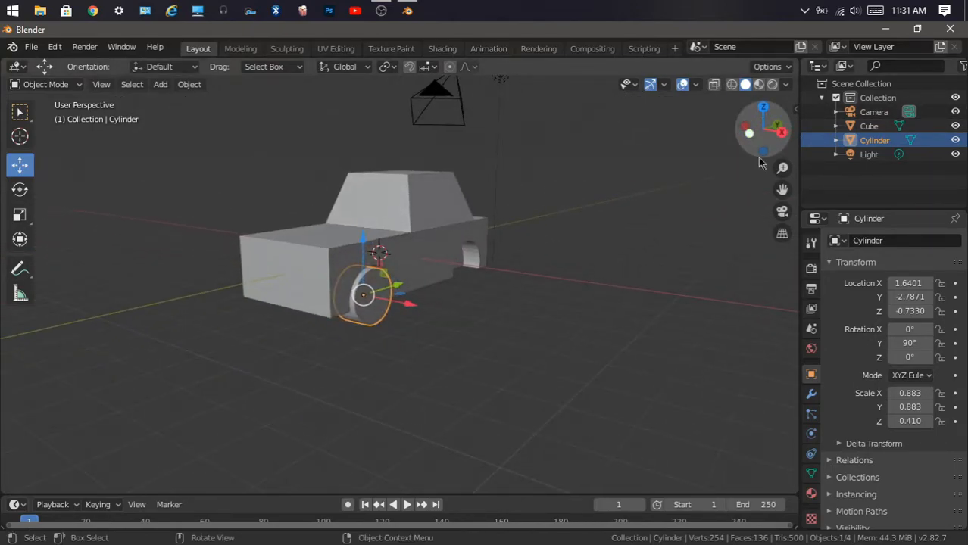
left_click(811, 394)
left_click(858, 240)
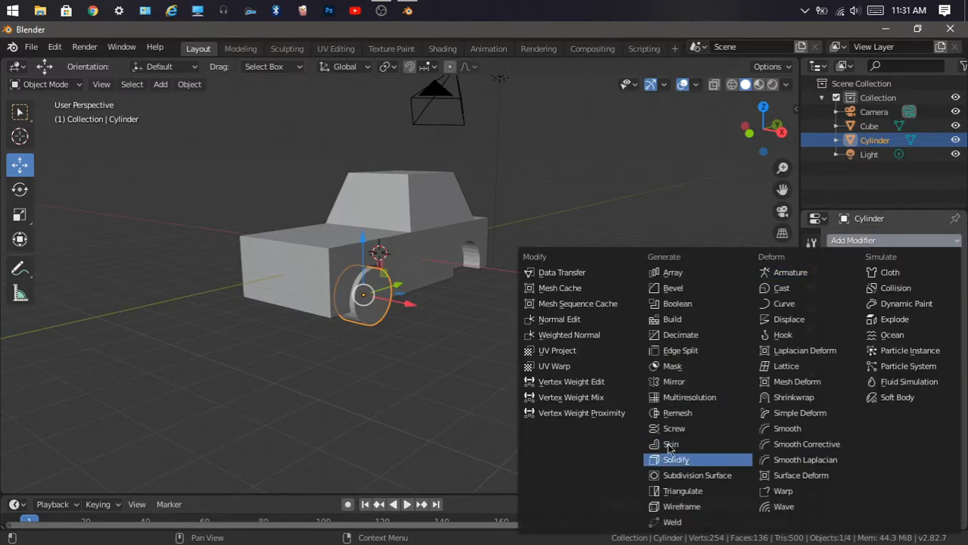
left_click(699, 381)
left_click(950, 389)
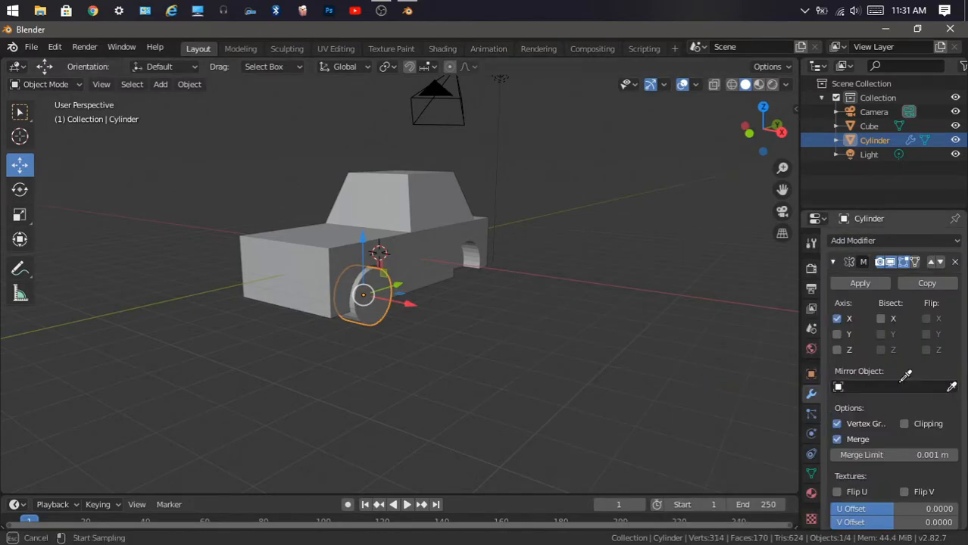
left_click(415, 202)
Duplicate the mirrored front wheel in place, working in the right side view.
left_click_drag(765, 120, 715, 128)
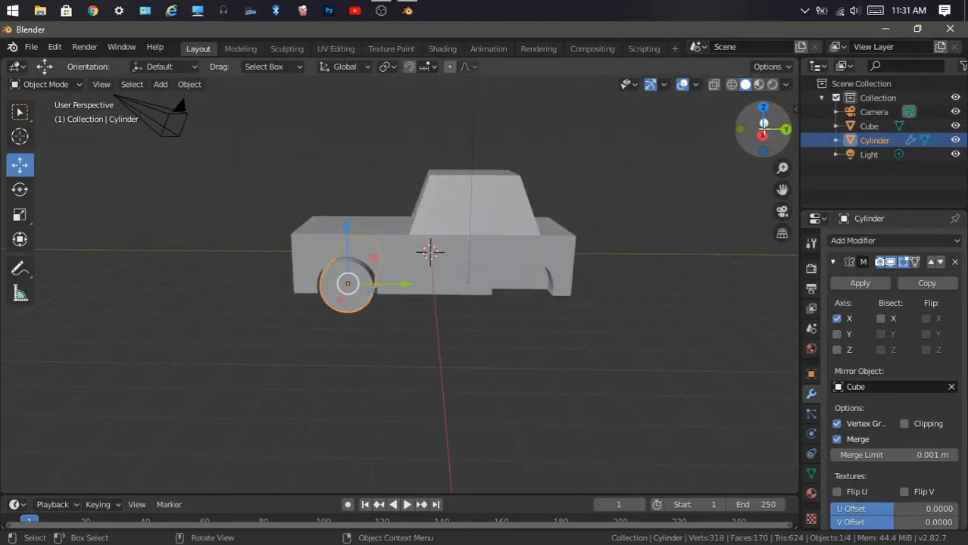
left_click(763, 135)
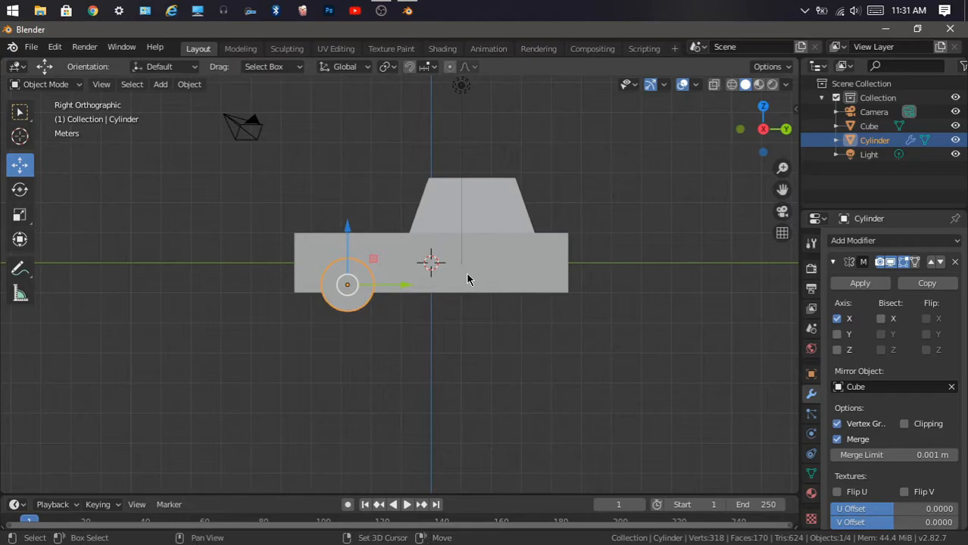
key("shift+d")
right_click(597, 264)
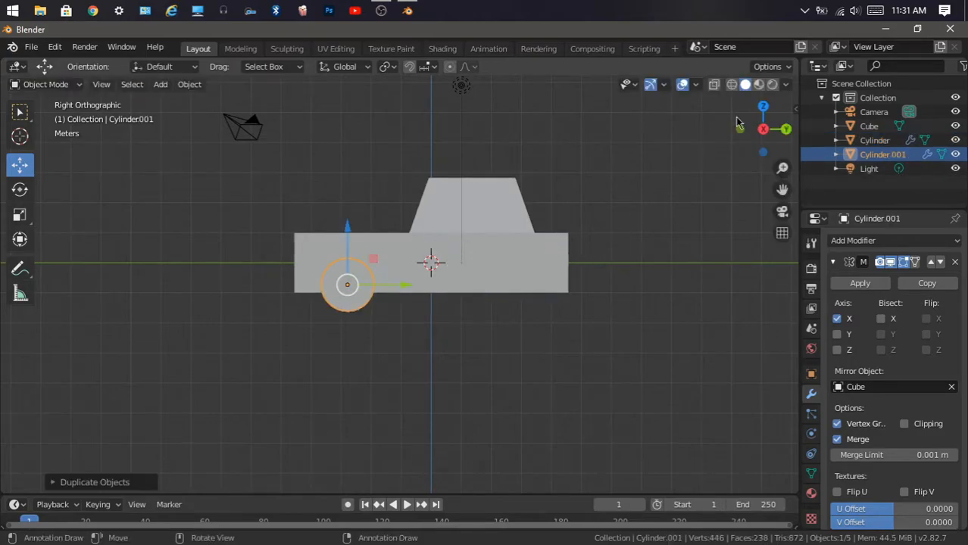
In wireframe shading, move the duplicated wheel about 5.79 m along the Y axis into the rear wheel arch.
left_click(732, 85)
scroll(556, 229, "up", 3)
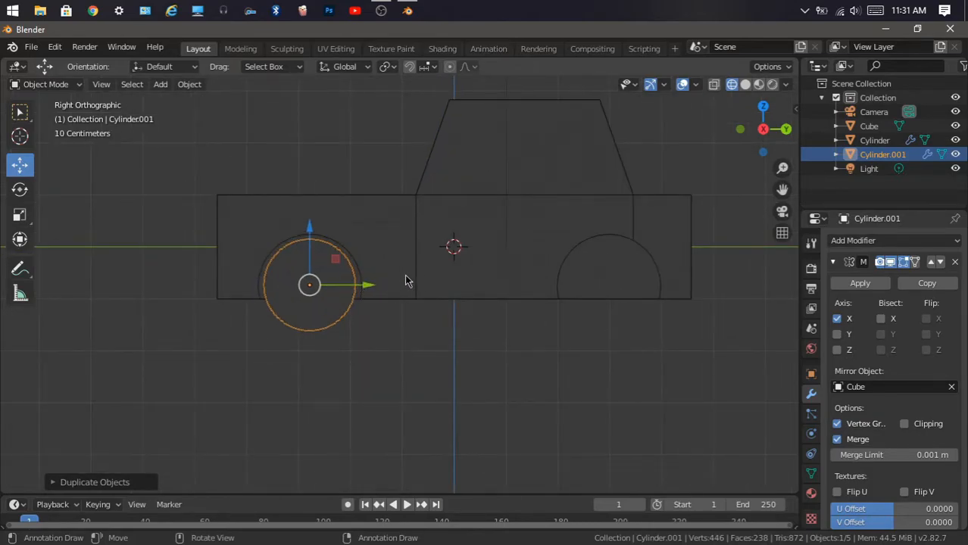
left_click_drag(377, 290, 677, 327)
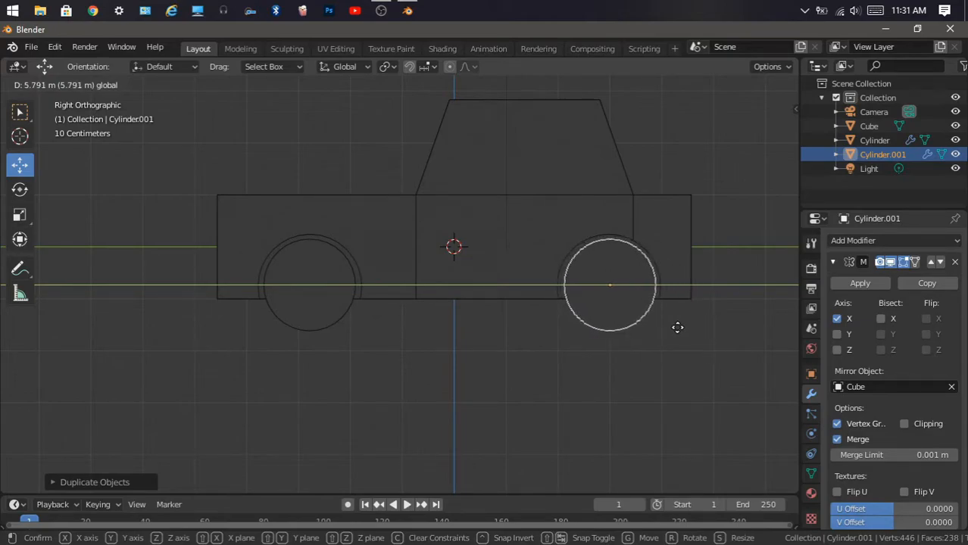
left_click_drag(677, 327, 677, 327)
left_click(721, 362)
Return the viewport to solid shading without X-ray and inspect the car with its front and rear wheels.
scroll(616, 240, "down", 2)
scroll(704, 197, "up", 2)
scroll(714, 186, "down", 2)
mouse_move(761, 120)
left_mouse_down()
mouse_move(837, 148)
mouse_move(963, 142)
mouse_move(773, 144)
mouse_move(733, 103)
left_mouse_up()
left_click(745, 84)
left_click(712, 84)
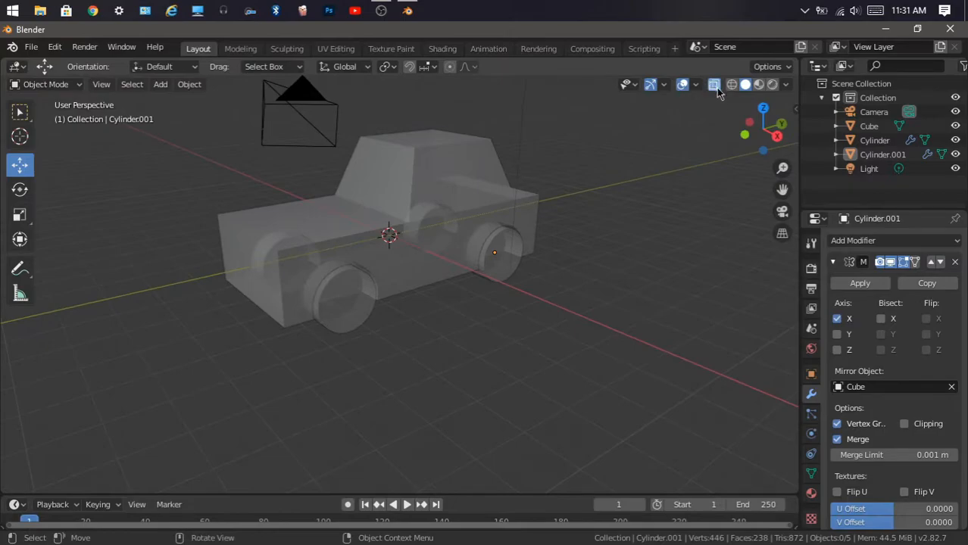
left_click(716, 87)
scroll(652, 243, "down", 3)
left_click_drag(753, 139, 714, 142)
scroll(580, 127, "up", 2)
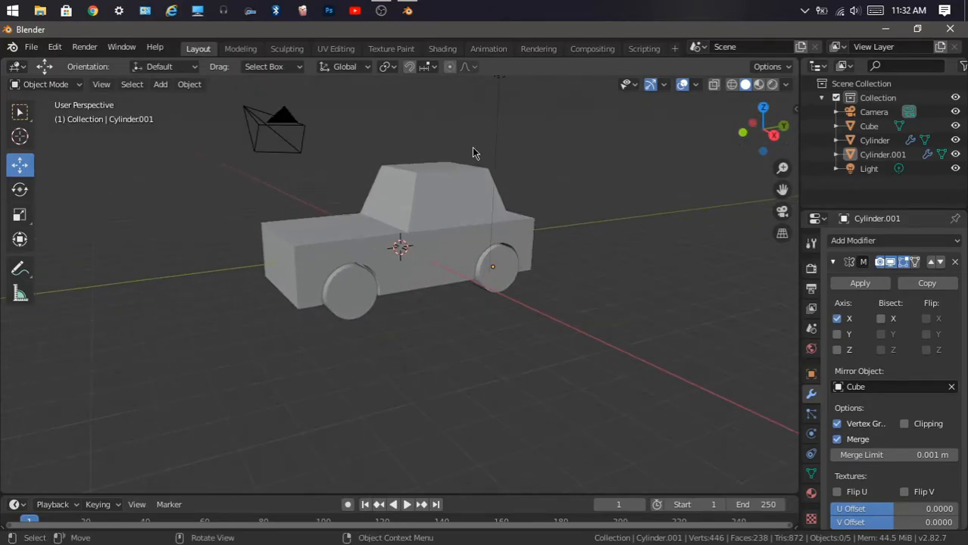
key("Tab")
left_click_drag(782, 189, 698, 303)
left_click(46, 84)
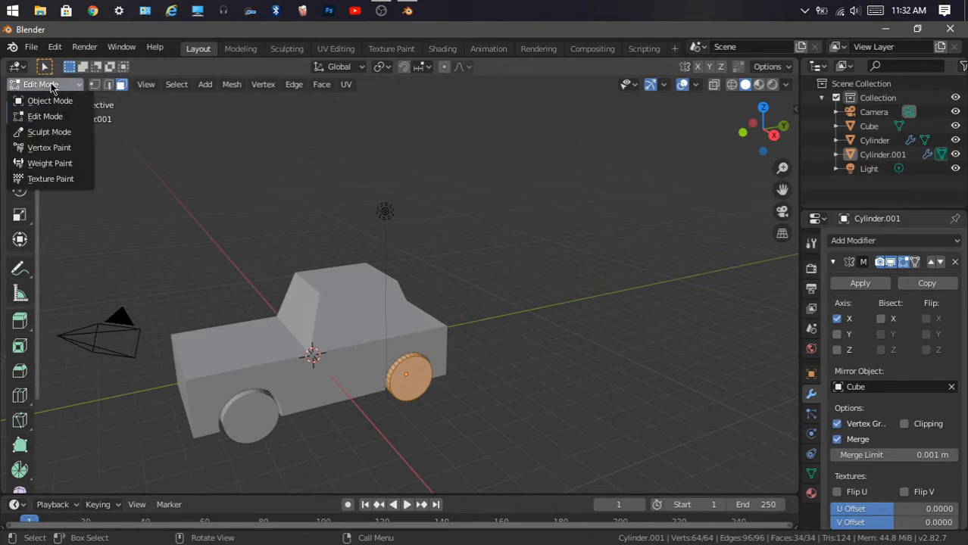
left_click(47, 99)
Edit the car body cube's mesh and add two unslid loop cuts across the cabin's sides and roof.
left_click(869, 125)
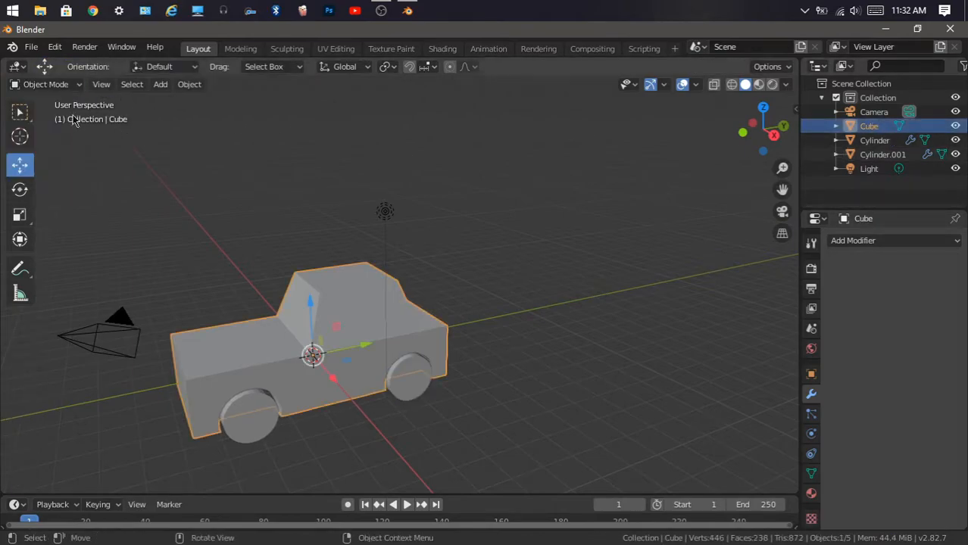
left_click(50, 86)
left_click(47, 120)
mouse_move(769, 142)
left_mouse_down()
mouse_move(712, 132)
mouse_move(775, 130)
left_mouse_up()
scroll(484, 239, "up", 3)
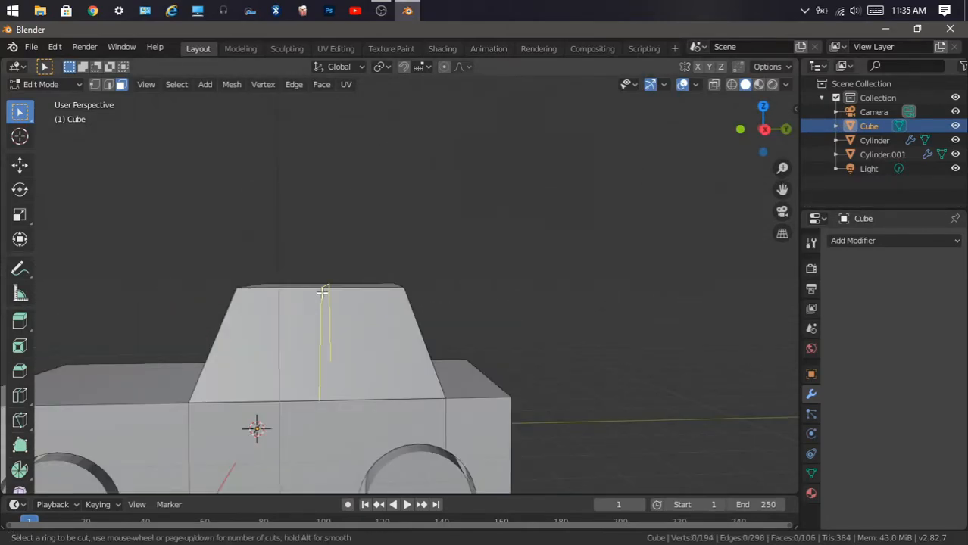
scroll(323, 293, "up", 1)
left_click(322, 292)
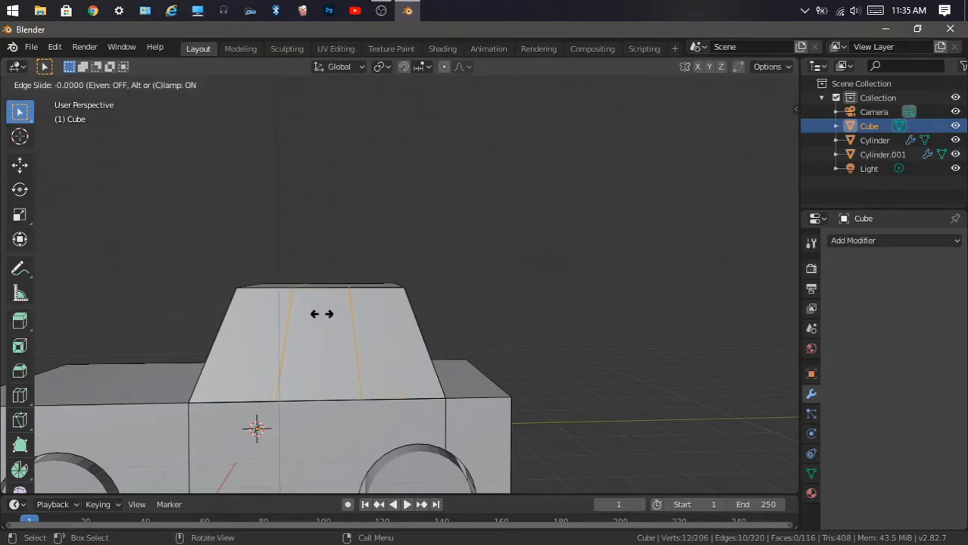
left_click(324, 312)
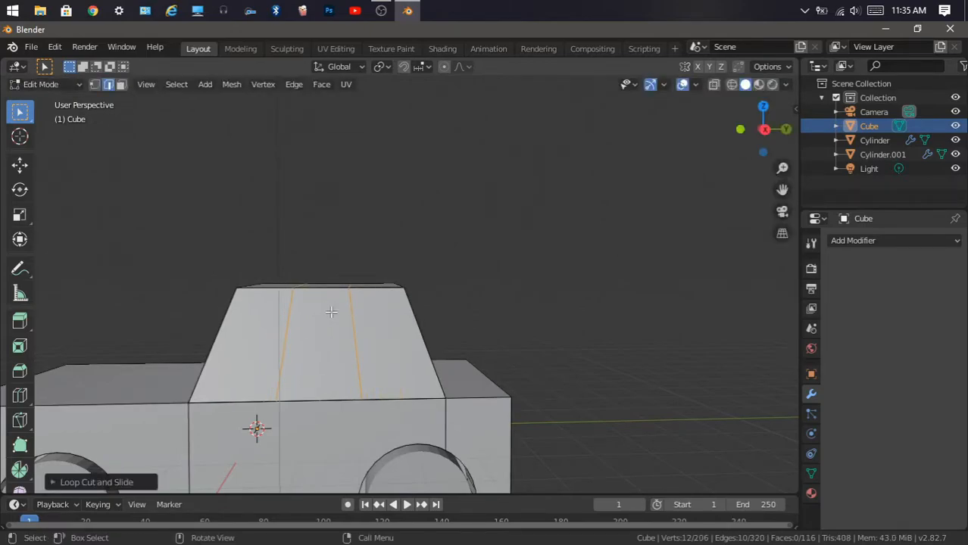
Scale the two cabin loops to about 0.20 along the Y axis to form a narrow centre pillar, and switch to face selection.
left_click(20, 215)
left_click_drag(382, 335, 373, 339)
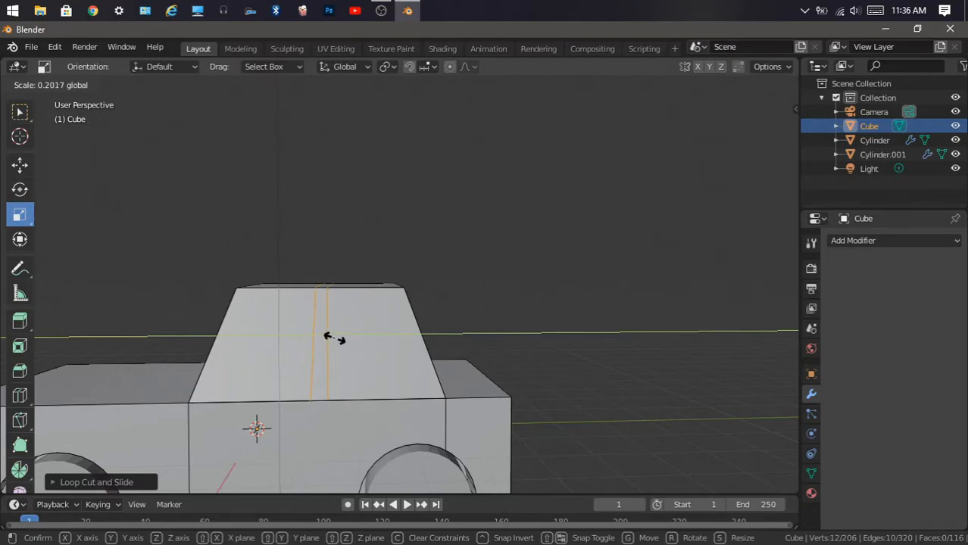
left_click_drag(335, 339, 334, 339)
left_click(743, 190)
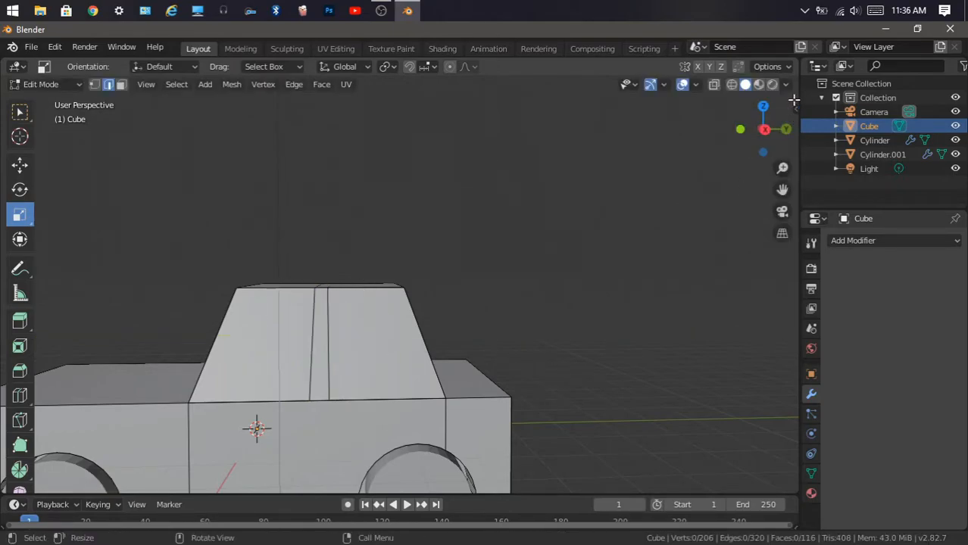
mouse_move(765, 114)
left_mouse_down()
mouse_move(655, 156)
mouse_move(497, 142)
mouse_move(446, 108)
mouse_move(526, 143)
mouse_move(735, 136)
mouse_move(778, 121)
left_mouse_up()
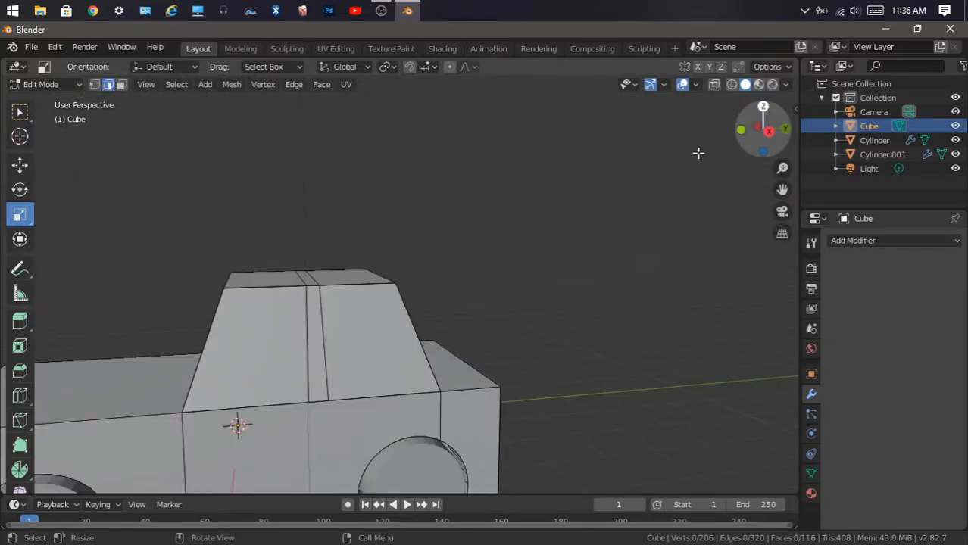
left_click(229, 296)
left_click(121, 84)
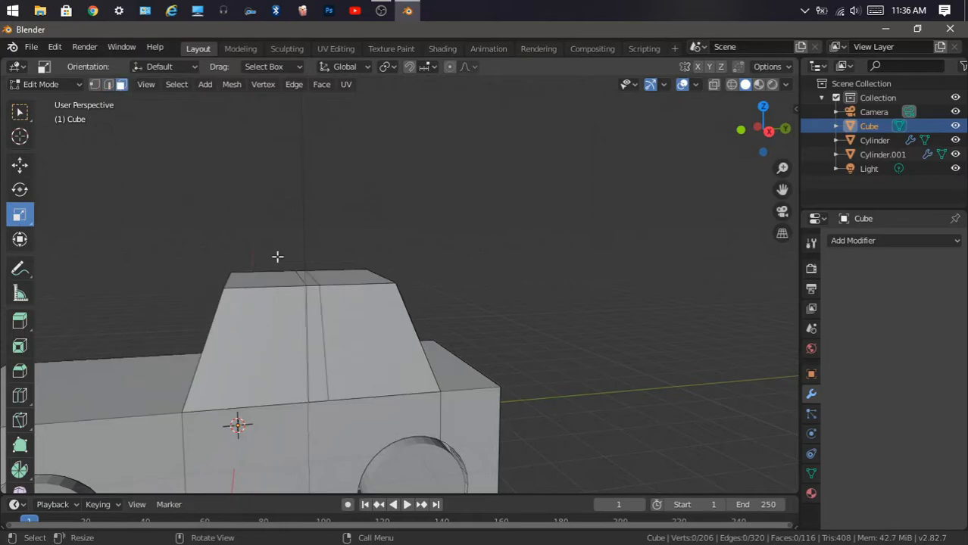
Select the cabin's four side window faces together with the front and rear window faces.
left_click(277, 332)
left_click(20, 112)
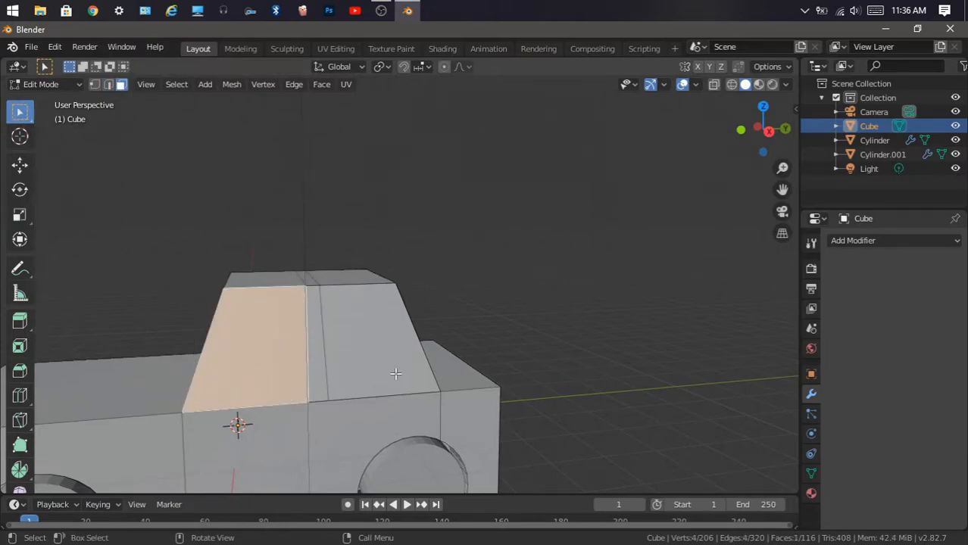
left_click(392, 308)
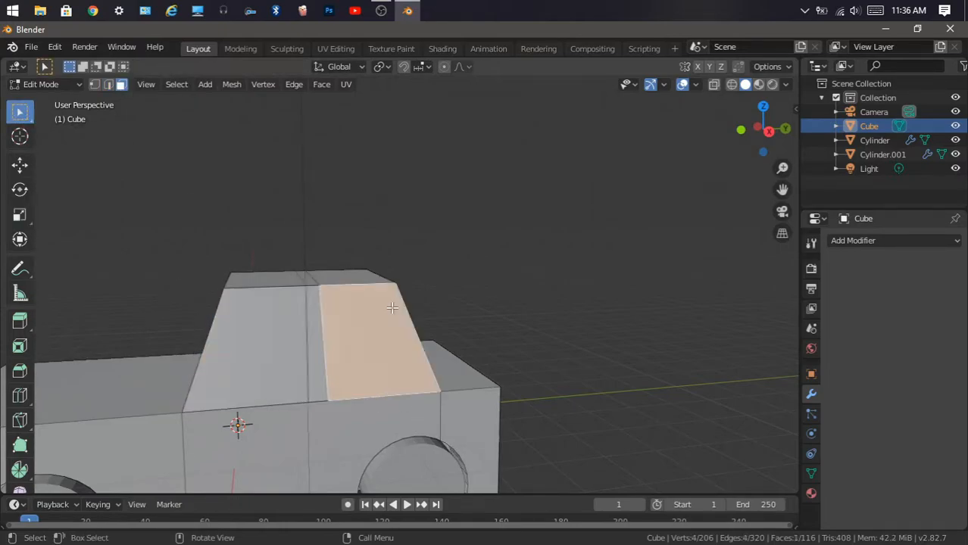
left_click(266, 352, "shift")
left_click_drag(767, 129, 610, 155)
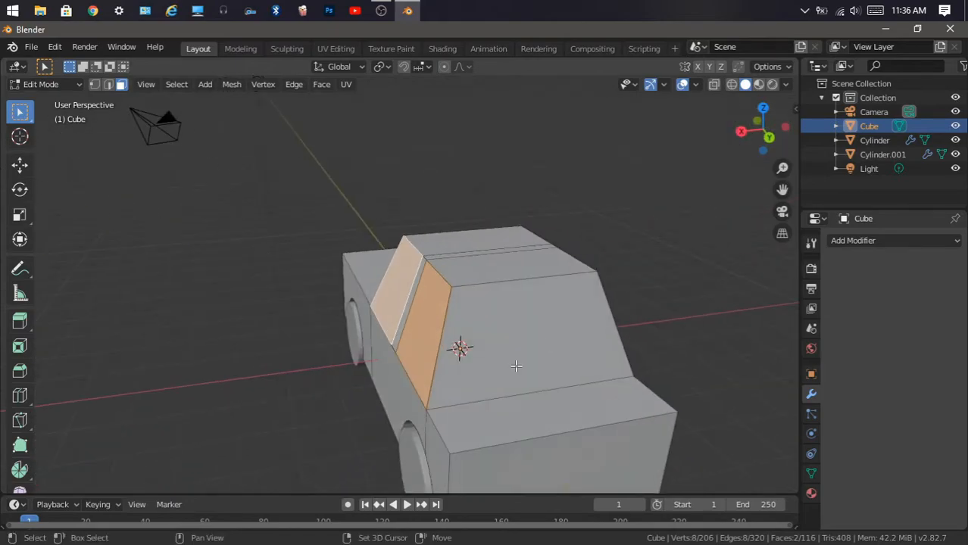
left_click(516, 366, "shift")
left_click_drag(782, 125, 672, 127)
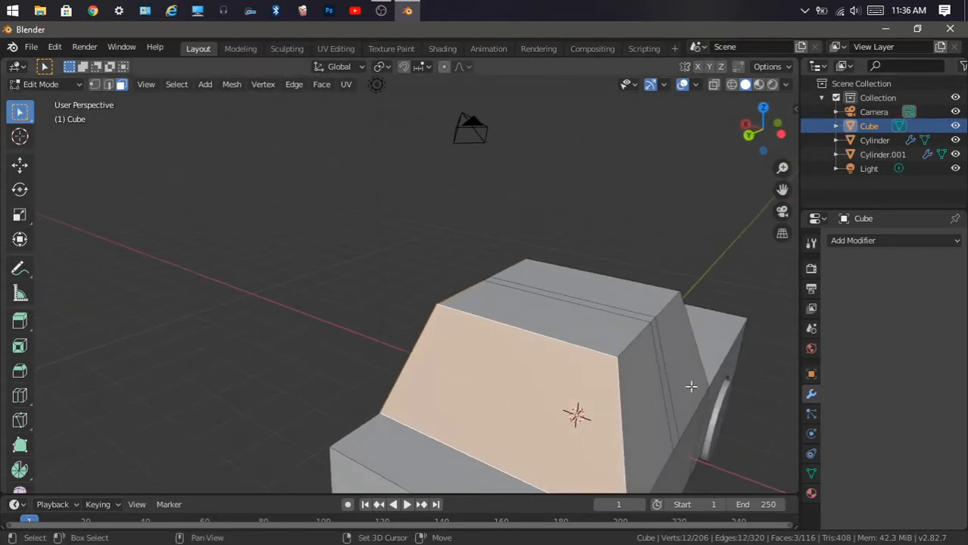
left_click(634, 412, "shift")
left_click(688, 347, "shift")
left_click_drag(750, 135, 660, 106)
left_click(175, 376, "shift")
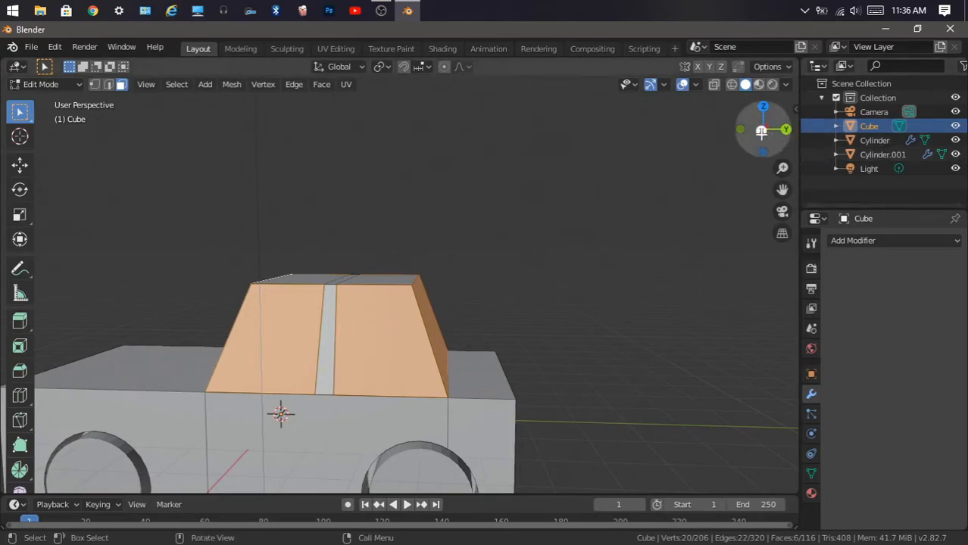
Apply all transforms to the car body cube in Object Mode, and return to editing its mesh.
left_click(762, 130)
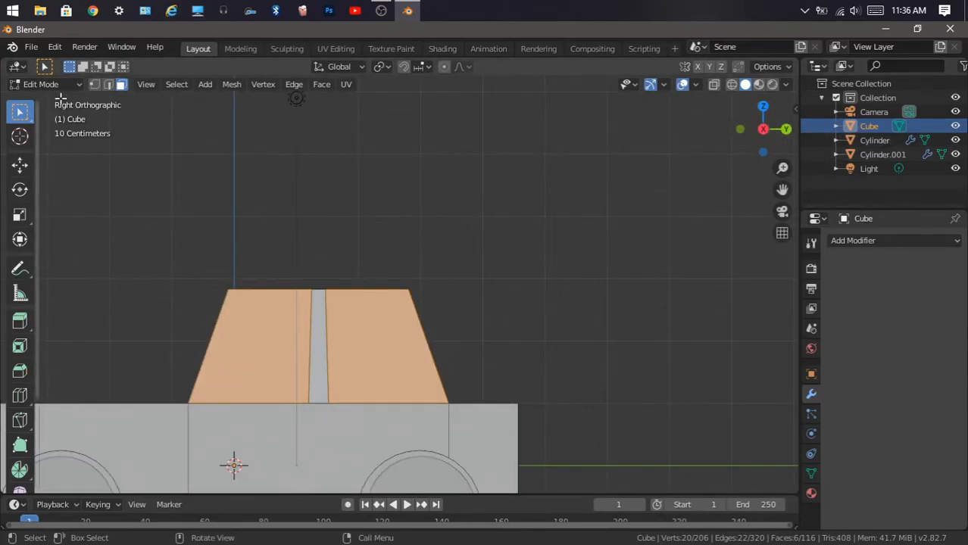
left_click(64, 82)
left_click(58, 103)
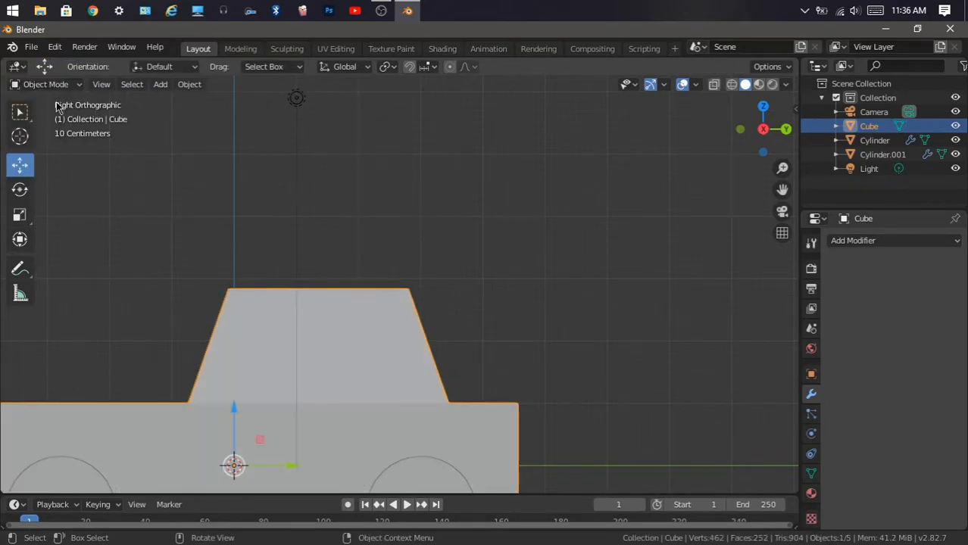
right_click(314, 386)
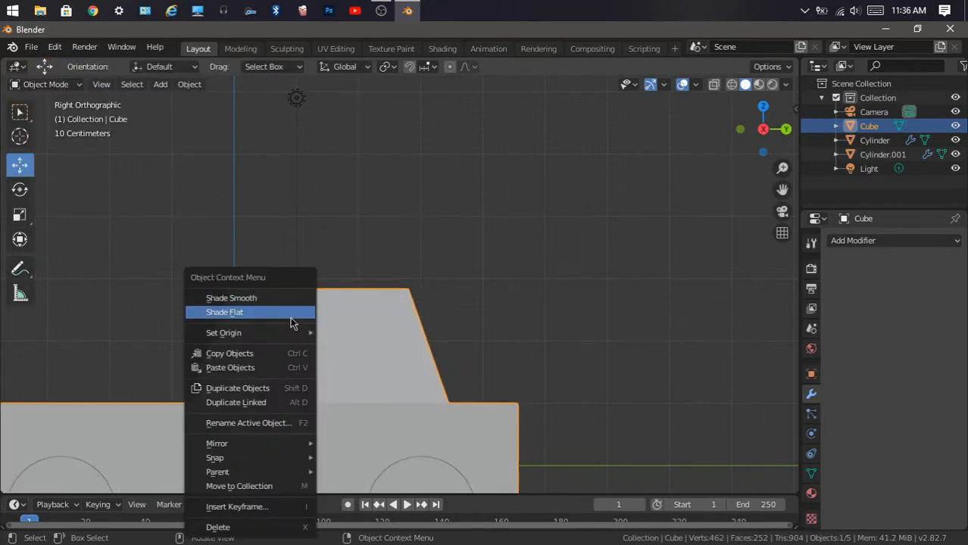
left_click(469, 297)
key("ctrl+a")
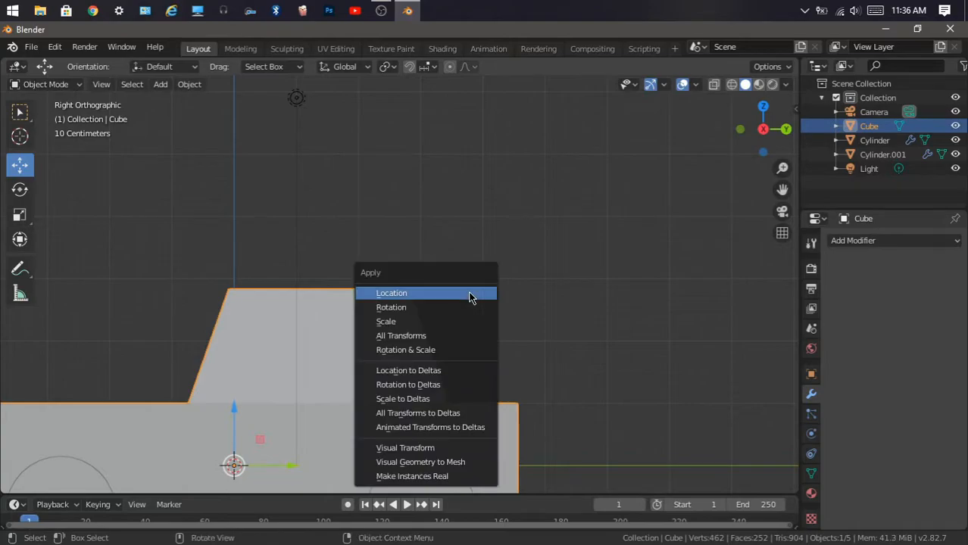
left_click(438, 337)
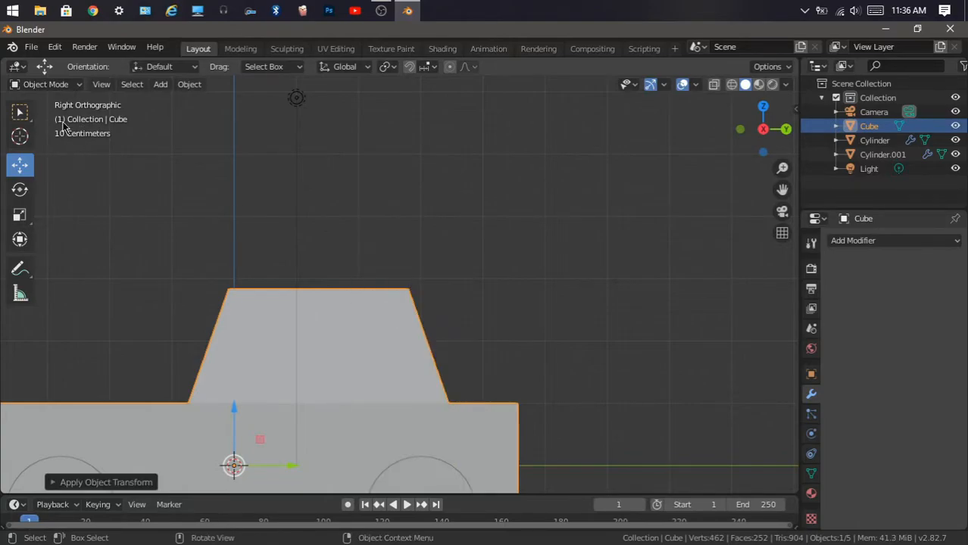
left_click(52, 86)
left_click(54, 117)
Select the four side window faces on both sides of the cabin and inset them by about 0.124.
left_click_drag(765, 129, 759, 156)
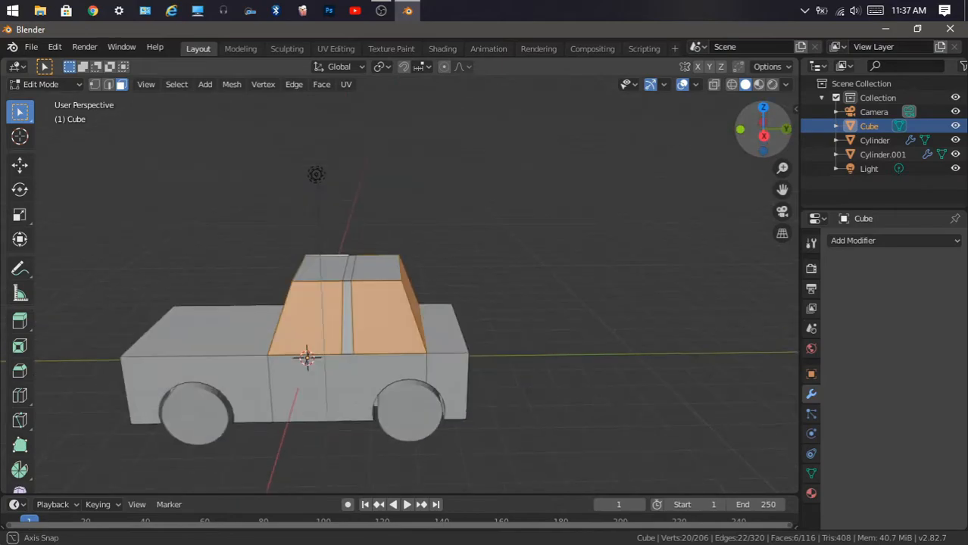
left_click(306, 313)
left_click(381, 308, "shift")
left_click_drag(763, 130, 702, 213)
left_click(488, 327, "shift")
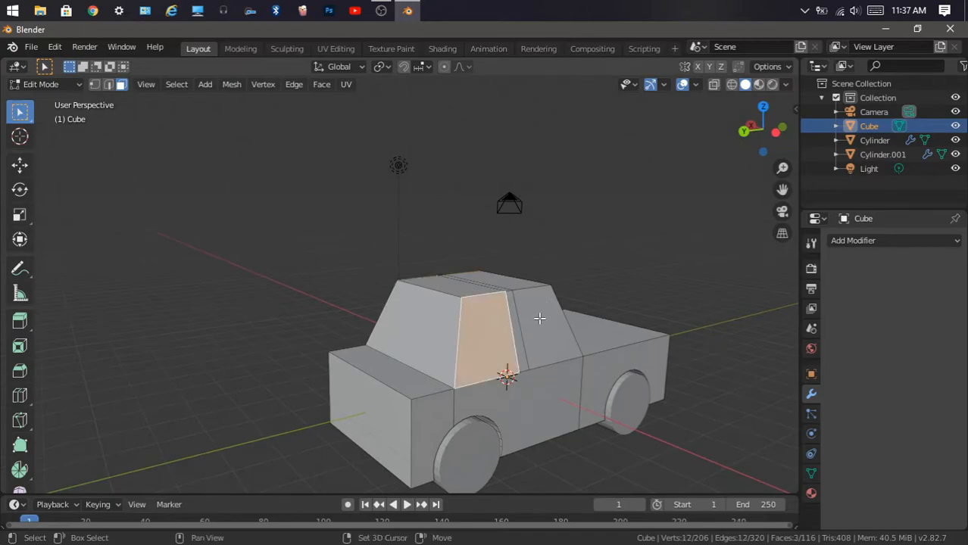
left_click(554, 319, "shift")
left_click_drag(763, 130, 715, 217)
scroll(598, 266, "up", 1)
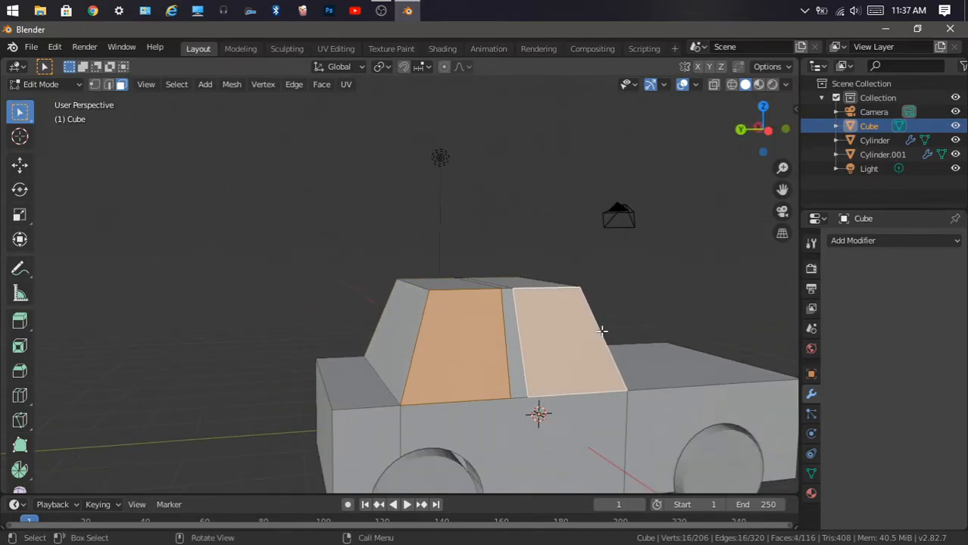
key("i")
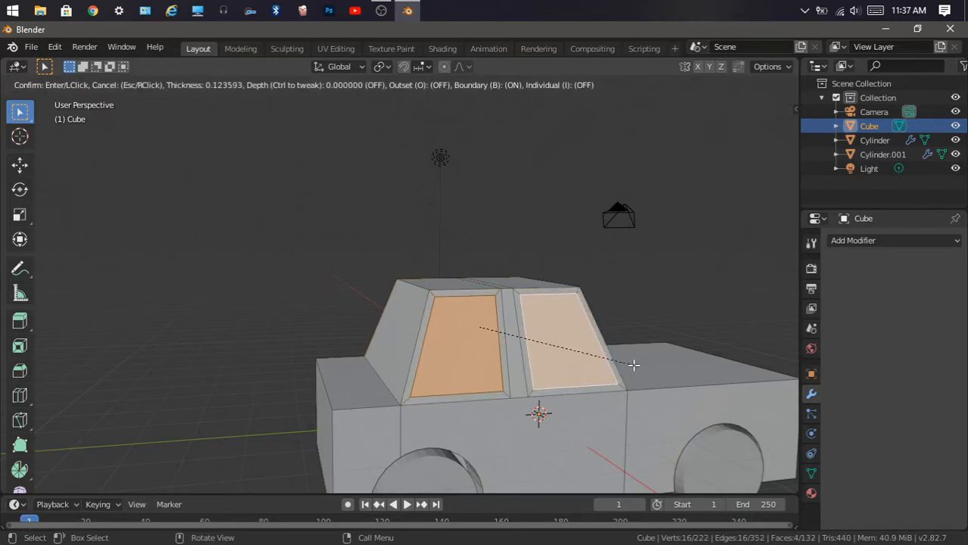
left_click(633, 364)
Select the cabin's rear window and windshield faces and inset them by about 0.118.
left_click_drag(742, 132, 708, 142)
left_click(471, 310)
left_click_drag(761, 129, 237, 325)
left_click(253, 324)
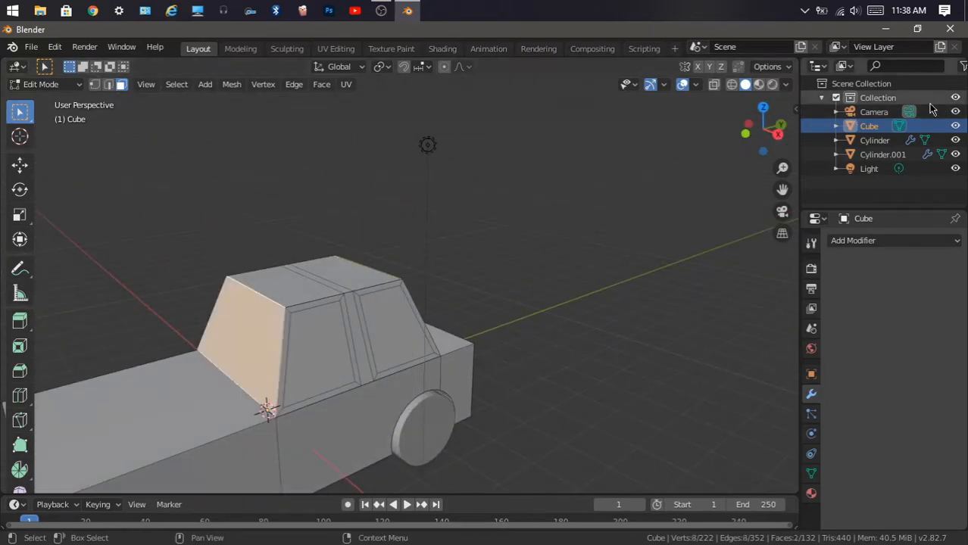
left_click_drag(765, 128, 731, 127)
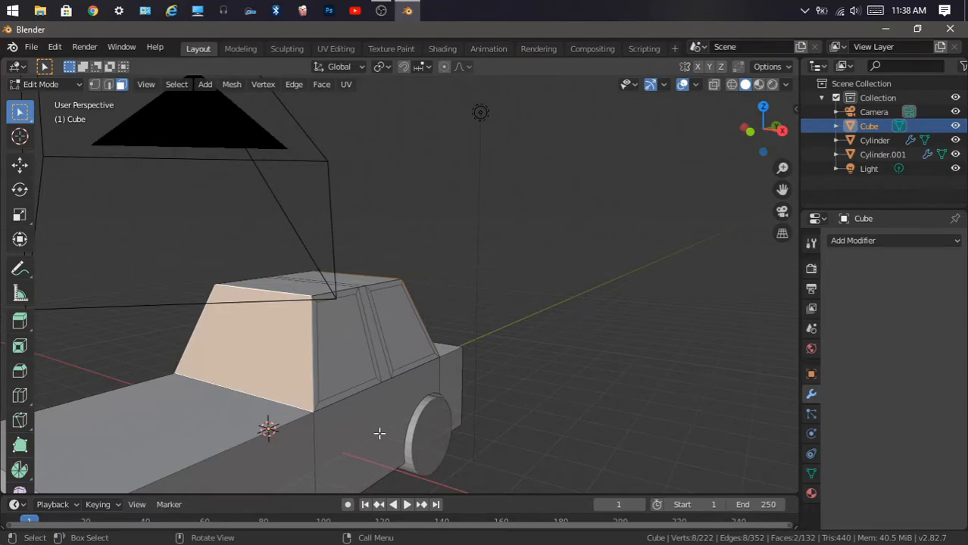
key("i")
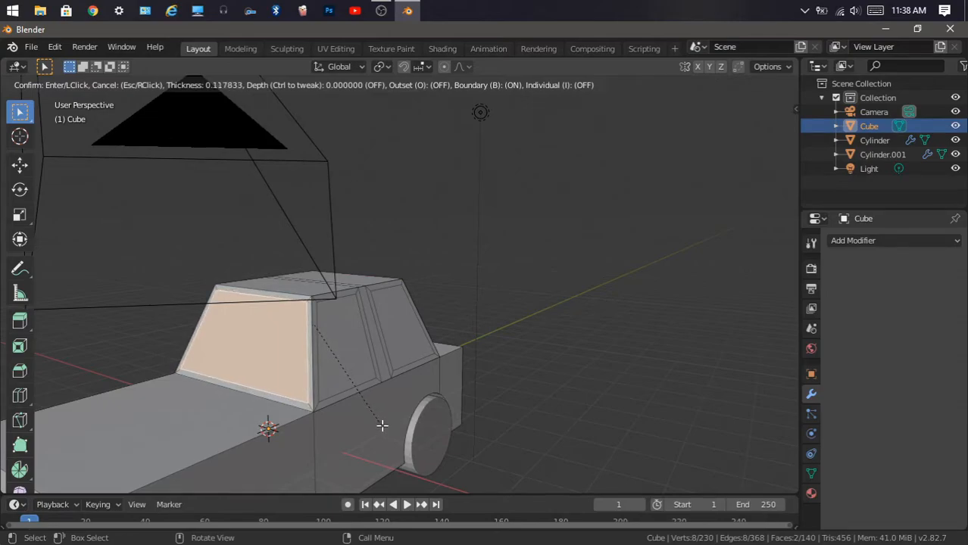
left_click(382, 425)
Try to extrude the windshield and rear window faces inward along their normals.
left_click_drag(743, 119, 788, 123)
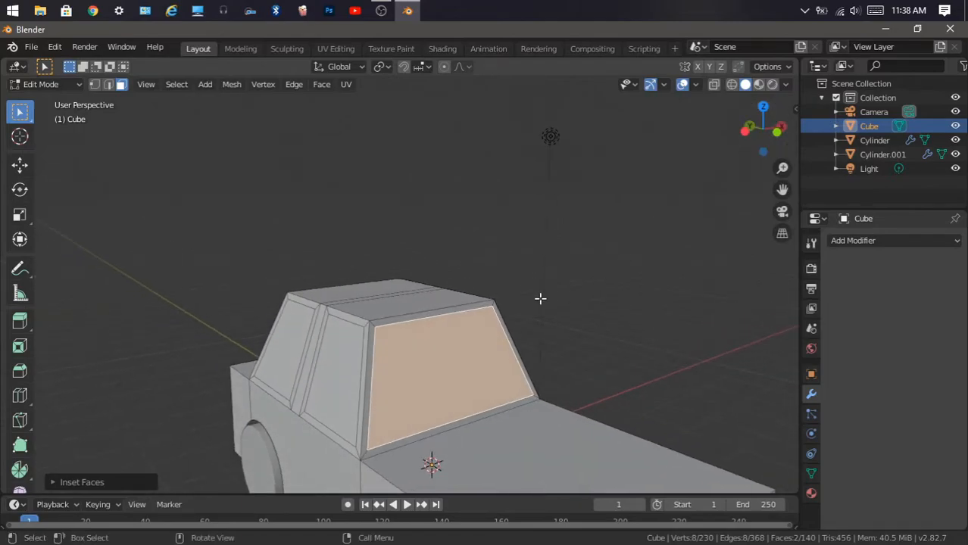
scroll(491, 306, "up", 1)
left_click_drag(782, 190, 806, 144)
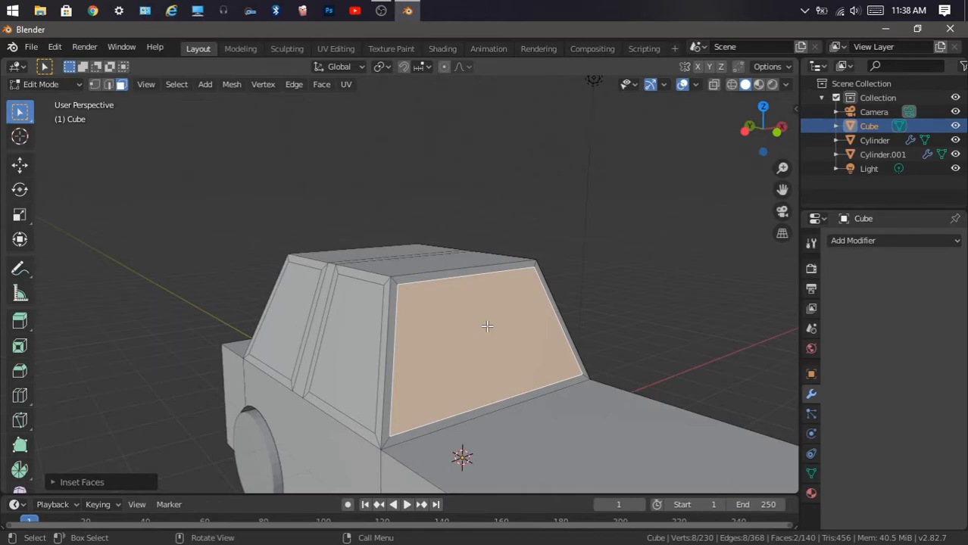
key("alt+e")
left_click(487, 327)
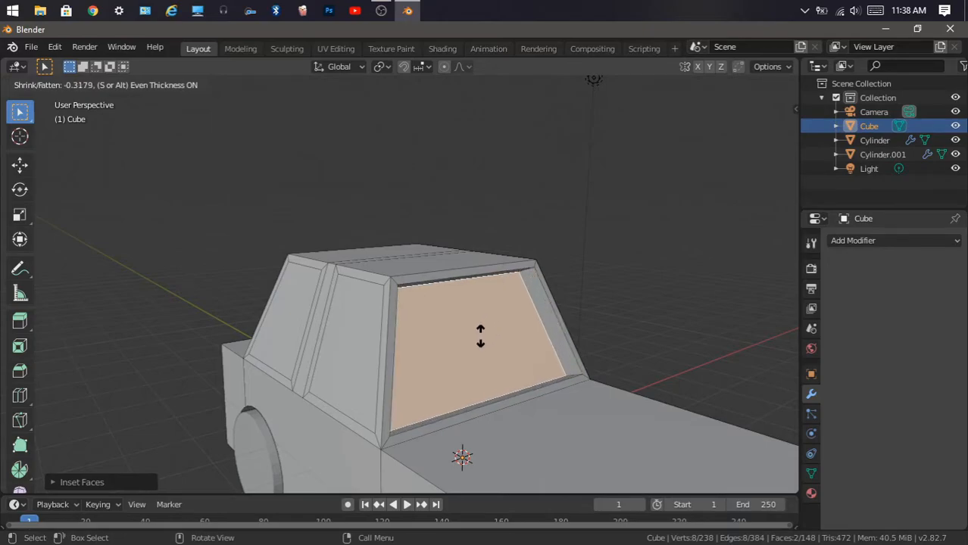
left_click(536, 323)
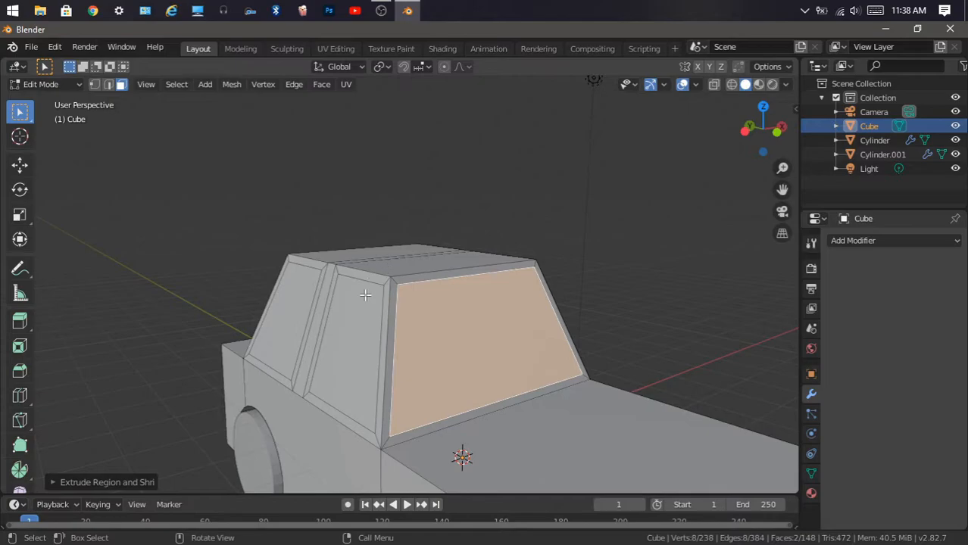
Add the four side window faces on both sides of the cabin to the windshield and rear window selection.
left_click(364, 318, "shift")
left_click(297, 293, "shift")
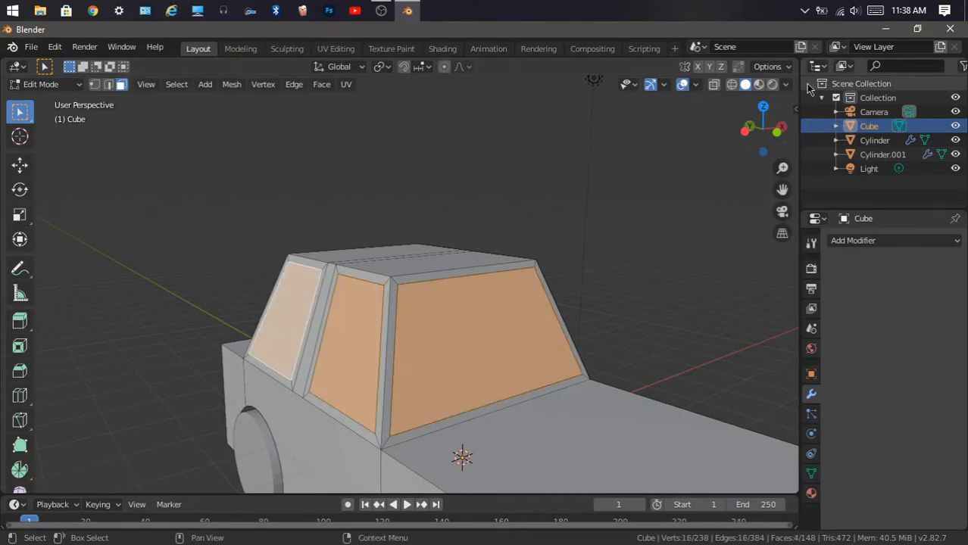
left_click_drag(763, 131, 612, 133)
left_click(355, 356)
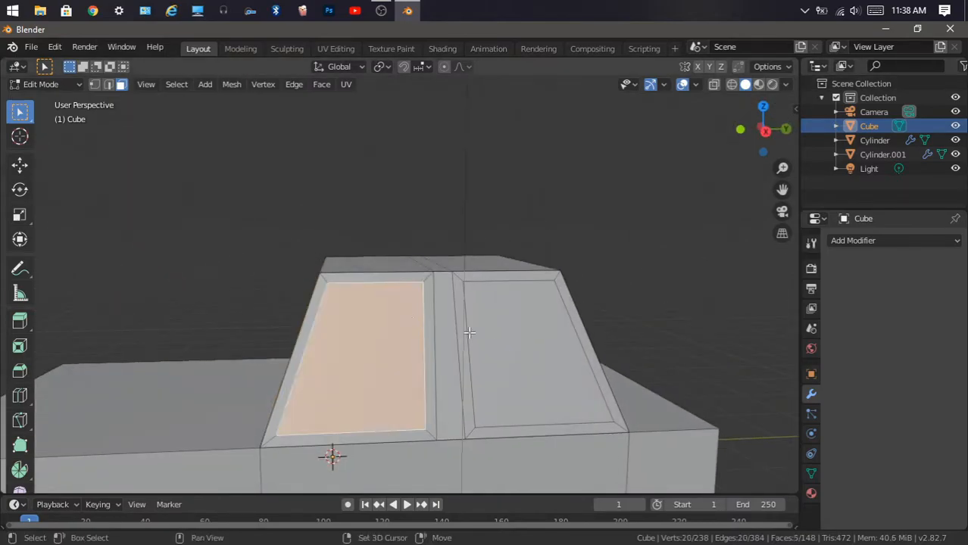
left_click(537, 352, "shift")
left_click_drag(762, 135, 557, 328)
left_click_drag(763, 130, 620, 143)
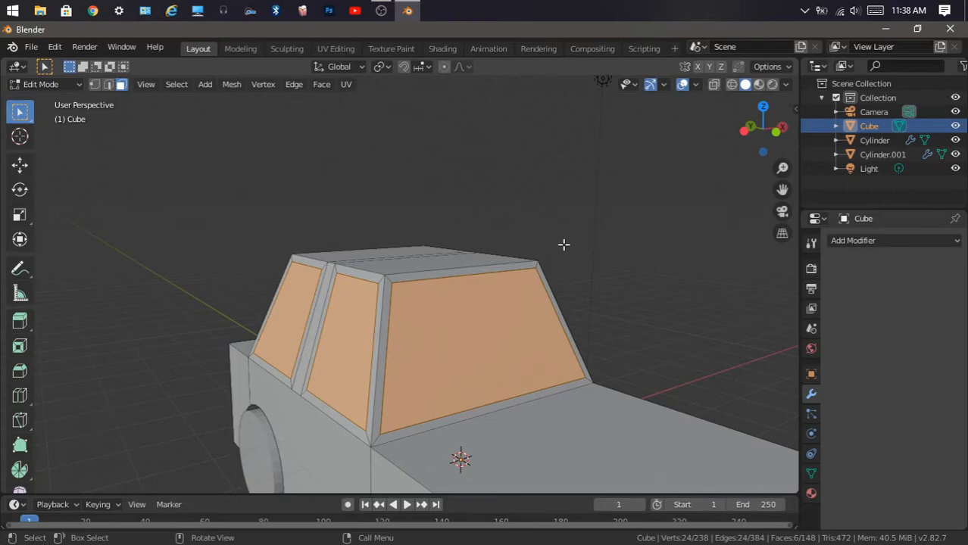
Extrude all six window faces inward along their normals by about 0.09, and clear the face selection.
key("alt+e")
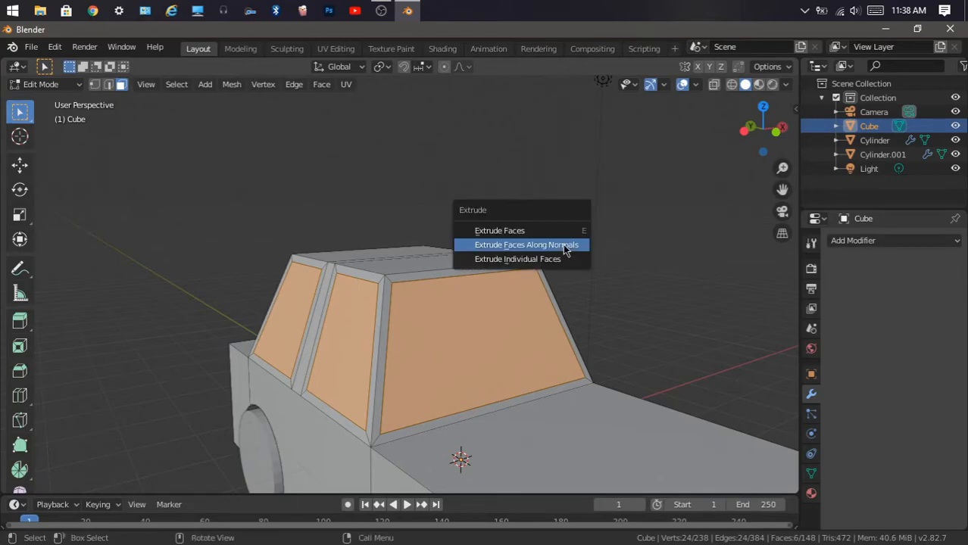
left_click(564, 245)
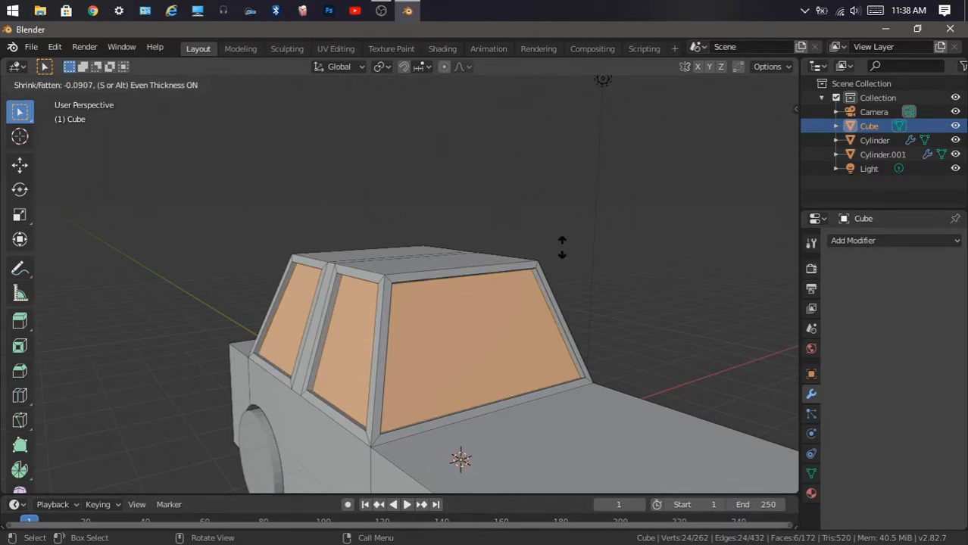
left_click(562, 247)
left_click_drag(761, 129, 712, 148)
scroll(485, 252, "down", 2)
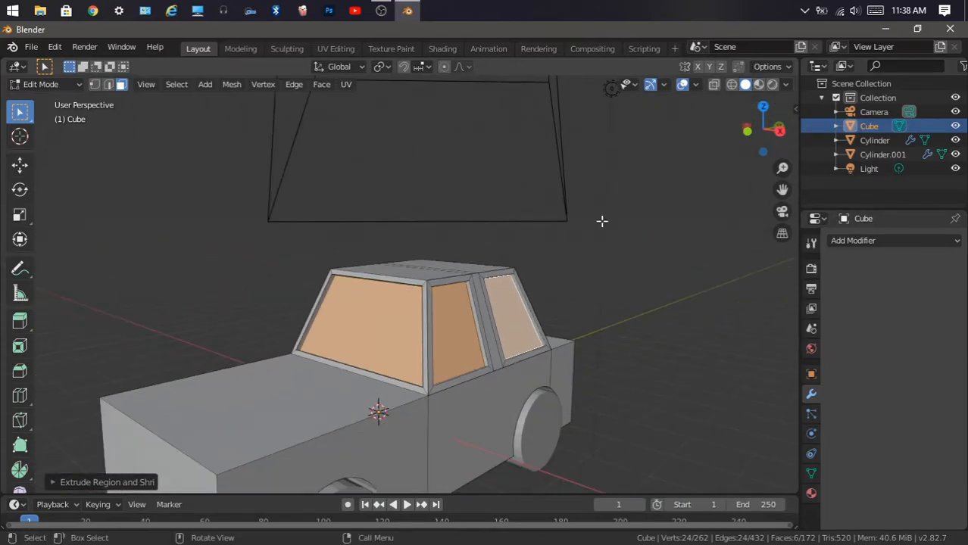
left_click(757, 258)
left_click_drag(760, 126, 701, 154)
scroll(589, 192, "down", 1)
scroll(576, 201, "up", 2)
scroll(659, 188, "down", 4)
left_click_drag(754, 138, 721, 123)
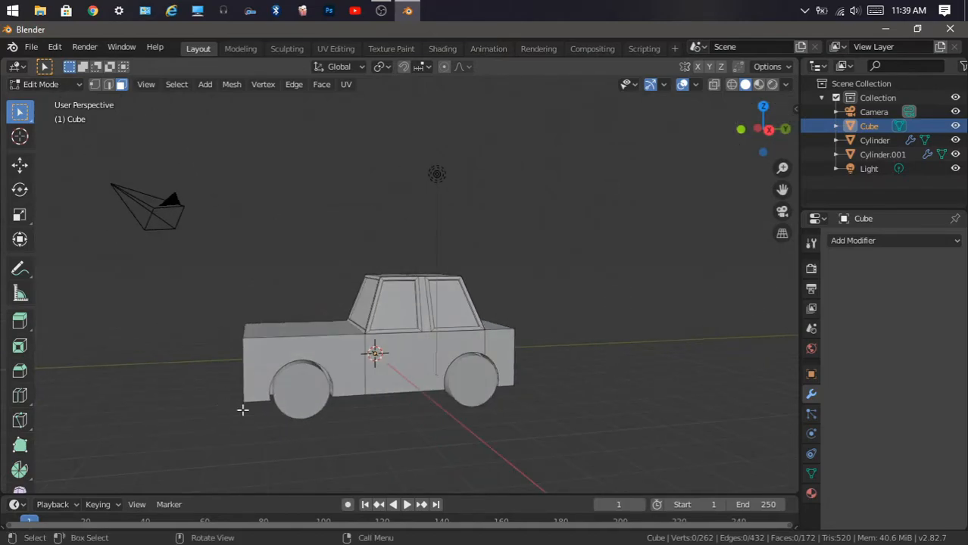
Leave mesh editing of the car body, select the front wheel and enter Edit Mode on it.
left_click(44, 84)
left_click(42, 99)
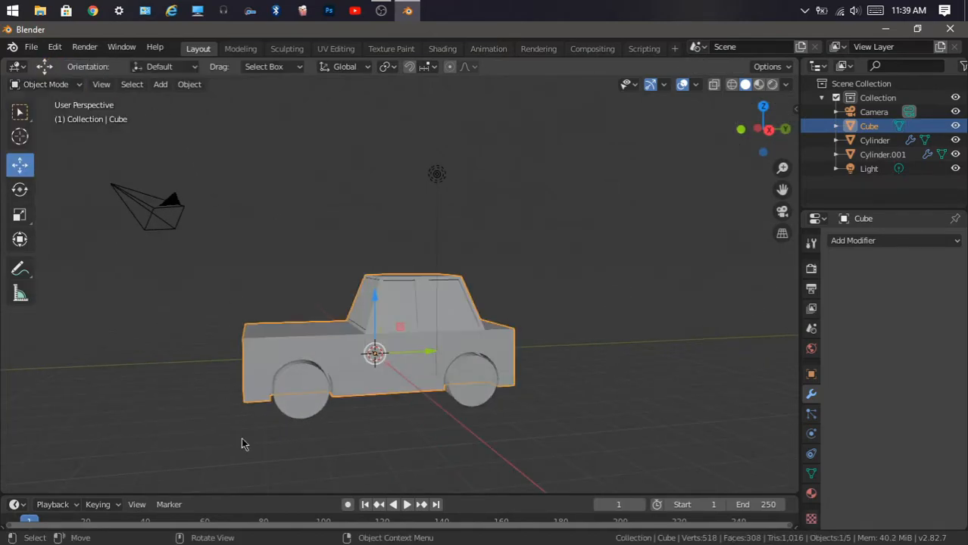
left_click(294, 370)
left_click(68, 84)
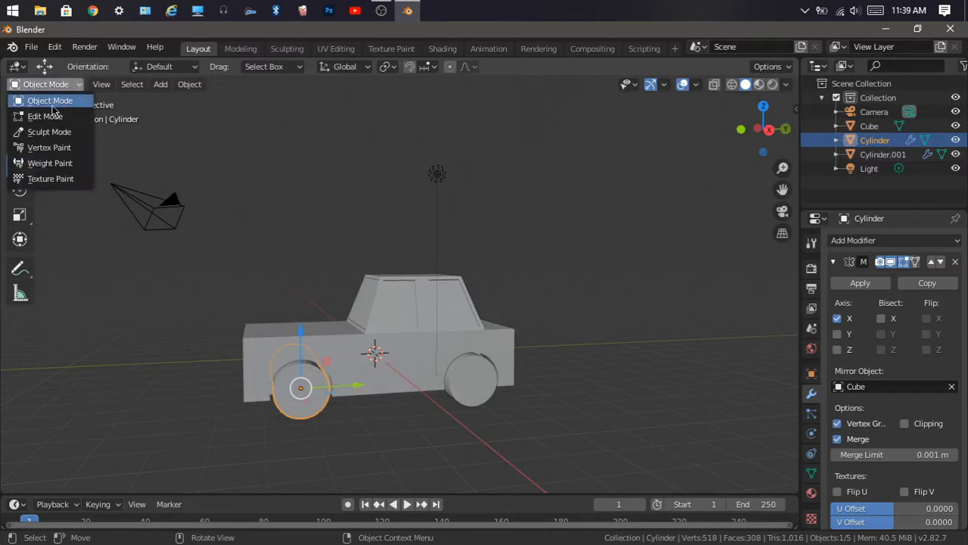
left_click(39, 114)
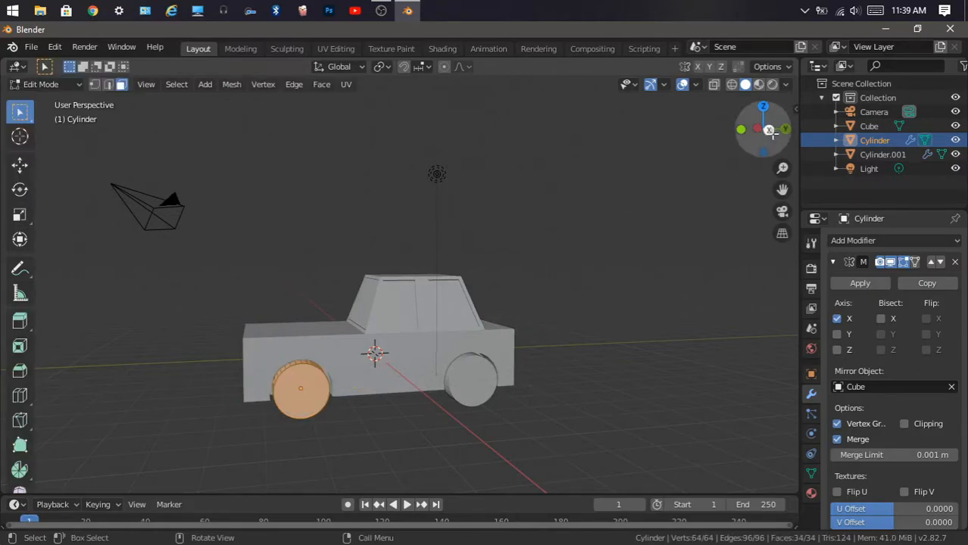
Extrude the front wheel's outer face and inset it to leave a narrow tire ring around the edge.
left_click(768, 130)
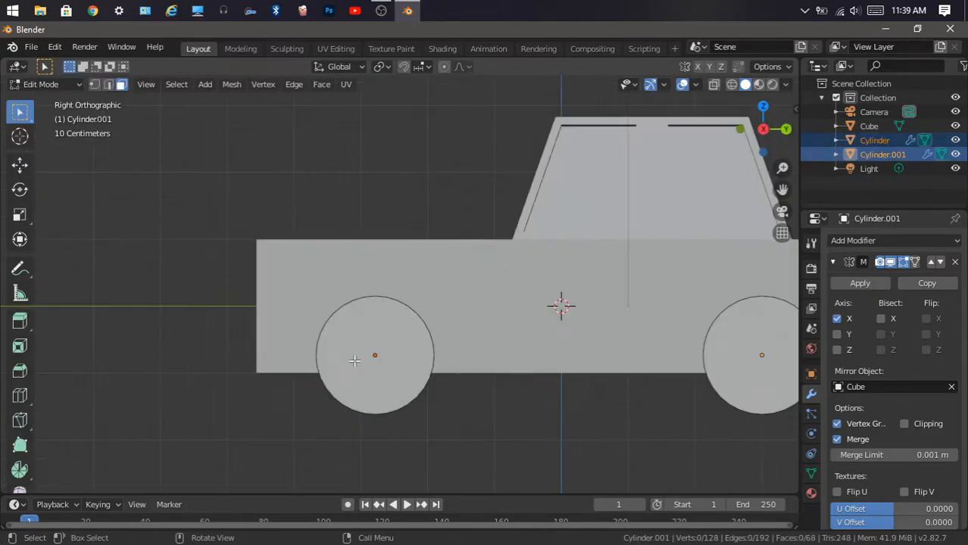
left_click(354, 360)
key("e")
left_click(318, 360)
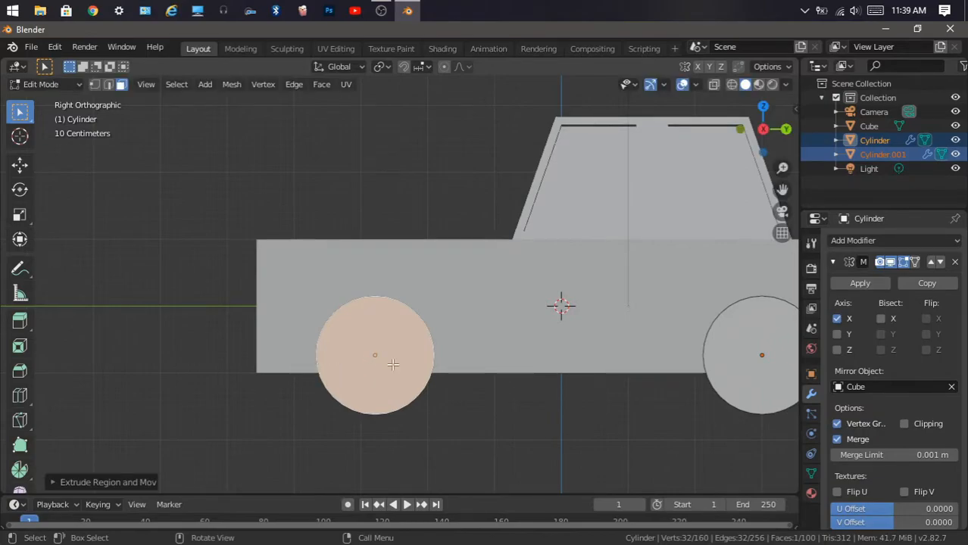
key("i")
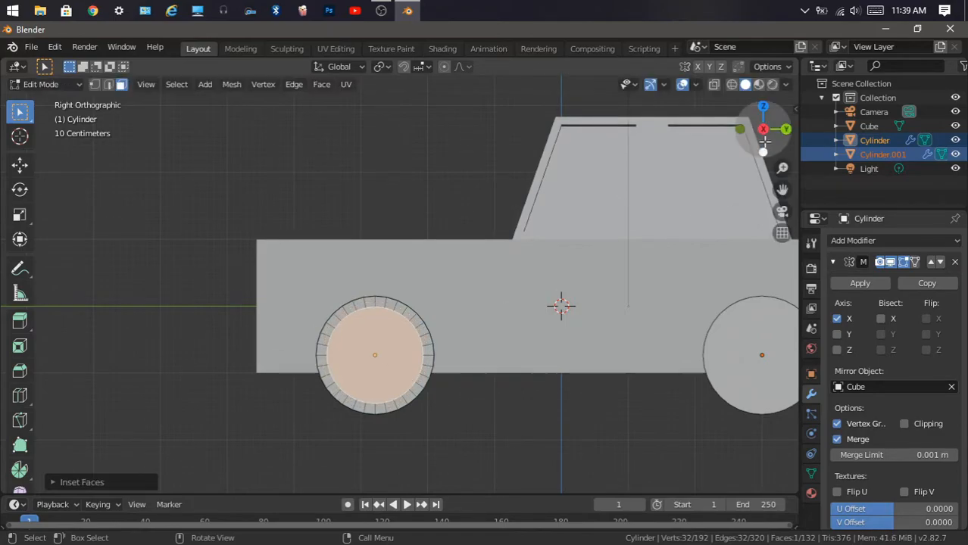
Extrude the front wheel's inset face about 0.16 m inward to recess the rim.
left_click_drag(761, 129, 482, 339)
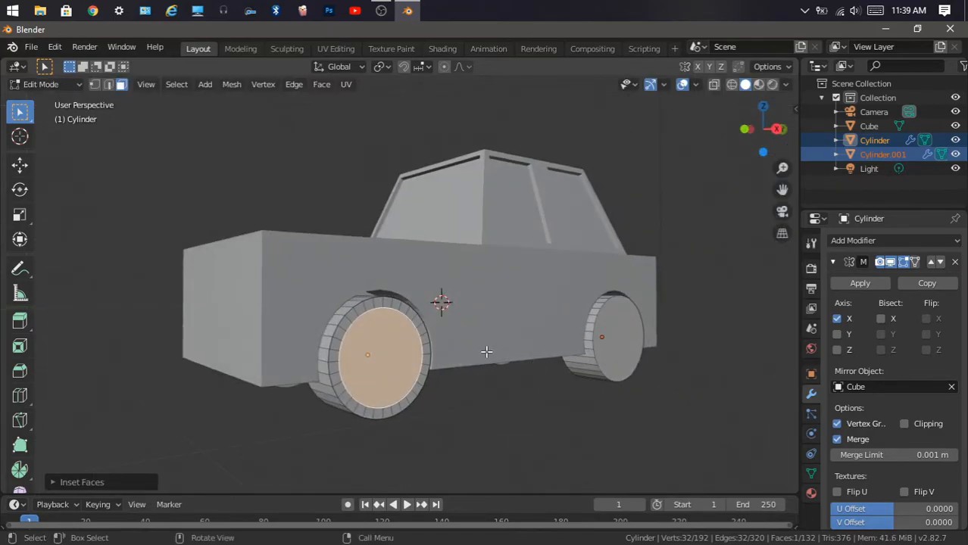
key("e")
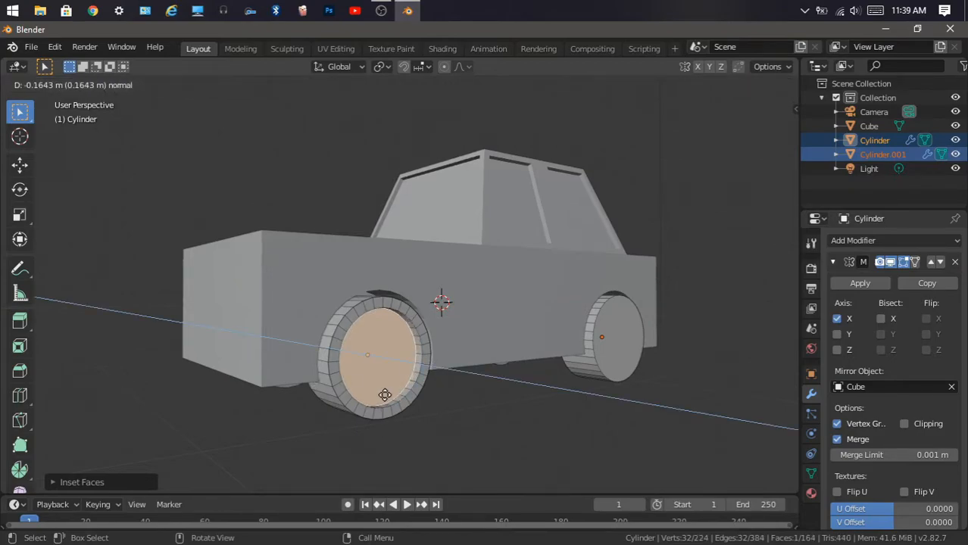
left_click(386, 394)
left_click_drag(745, 132, 790, 148)
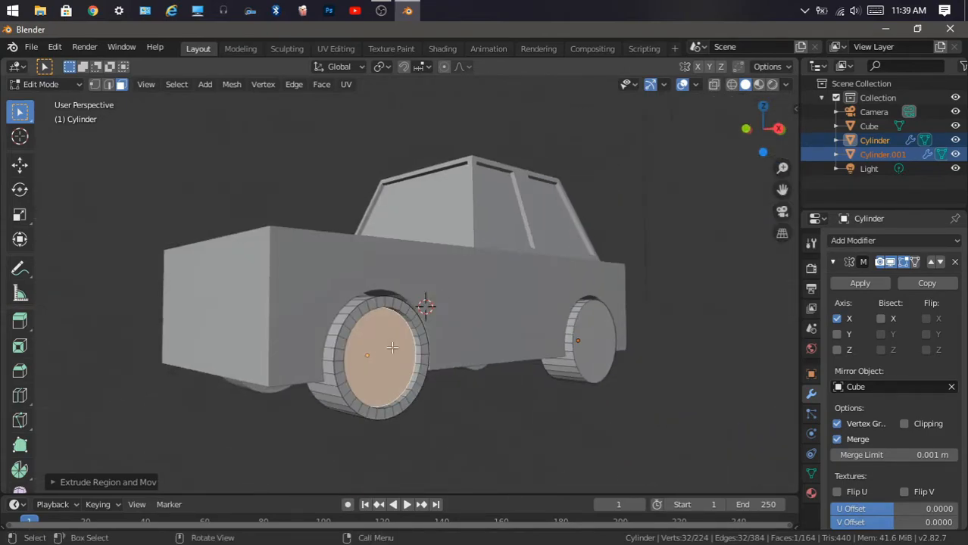
Inset the recessed rim face by about 0.625 to leave a small hub circle at the wheel's center.
scroll(386, 352, "up", 1)
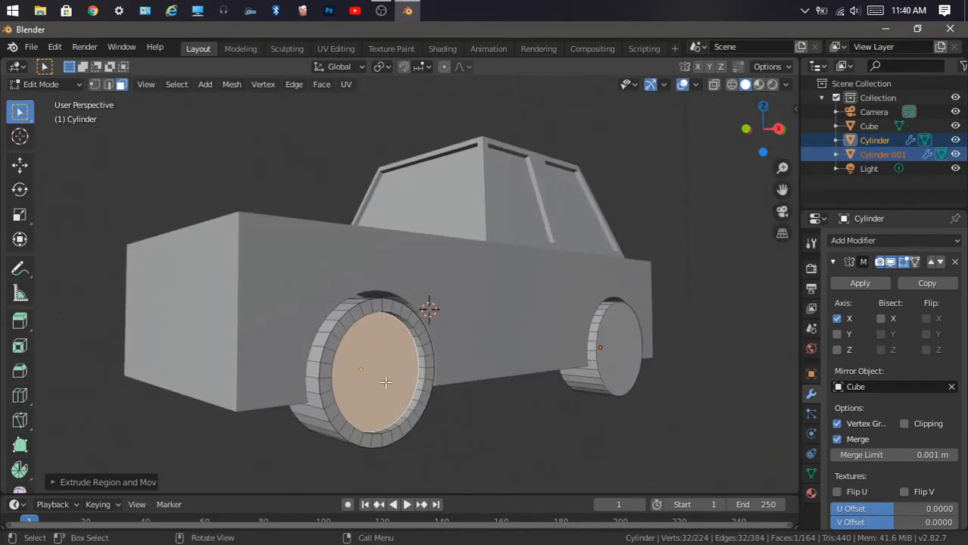
key("i")
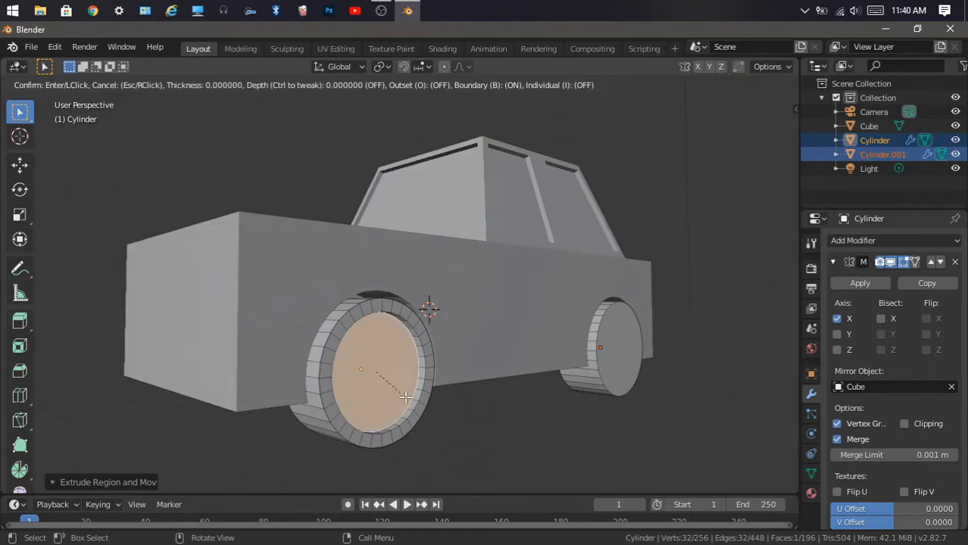
right_click(372, 370)
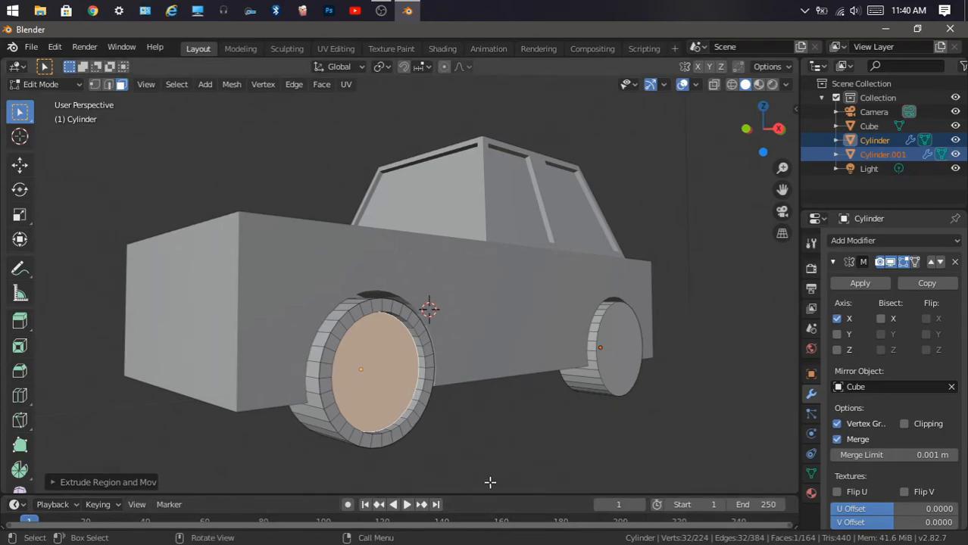
key("i")
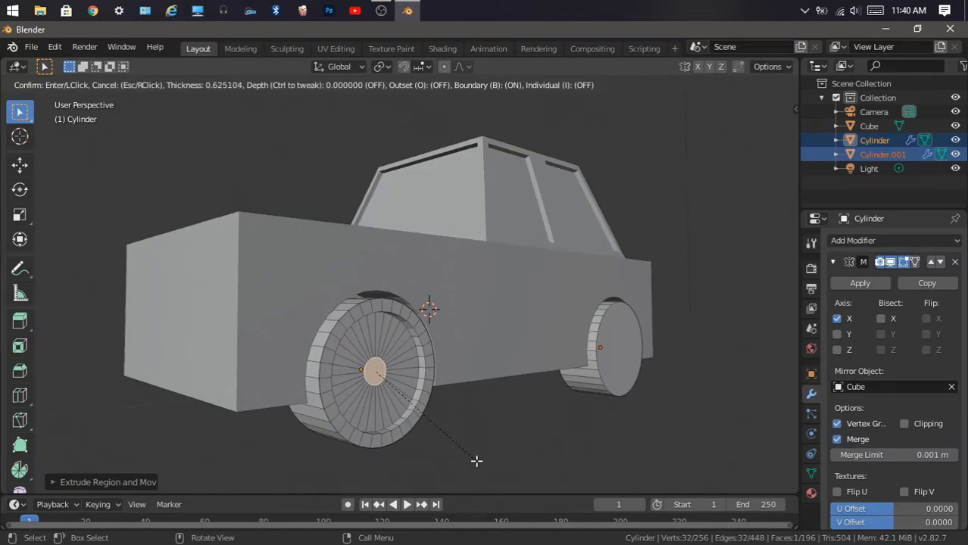
left_click(472, 463)
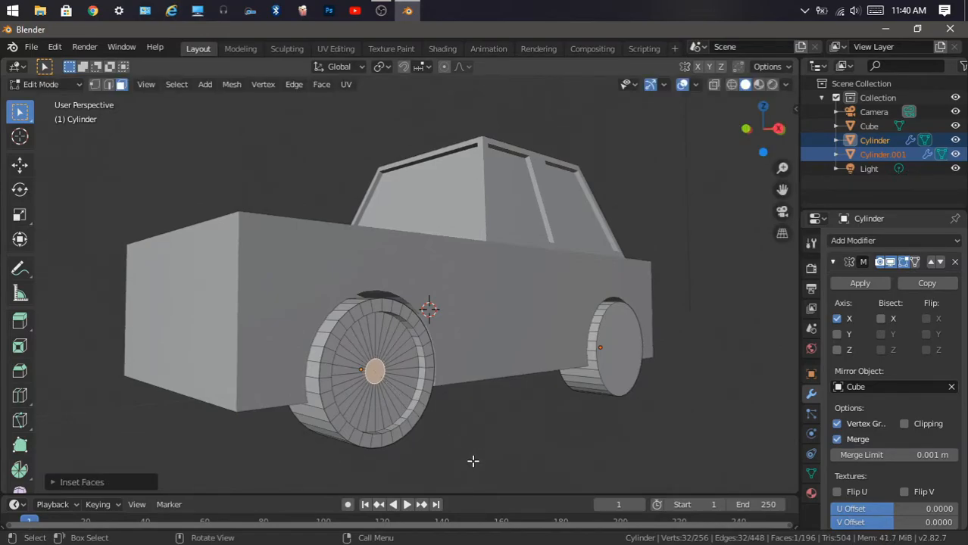
Extrude the small center hub face of the front wheel outward by about 0.12 m.
key("e")
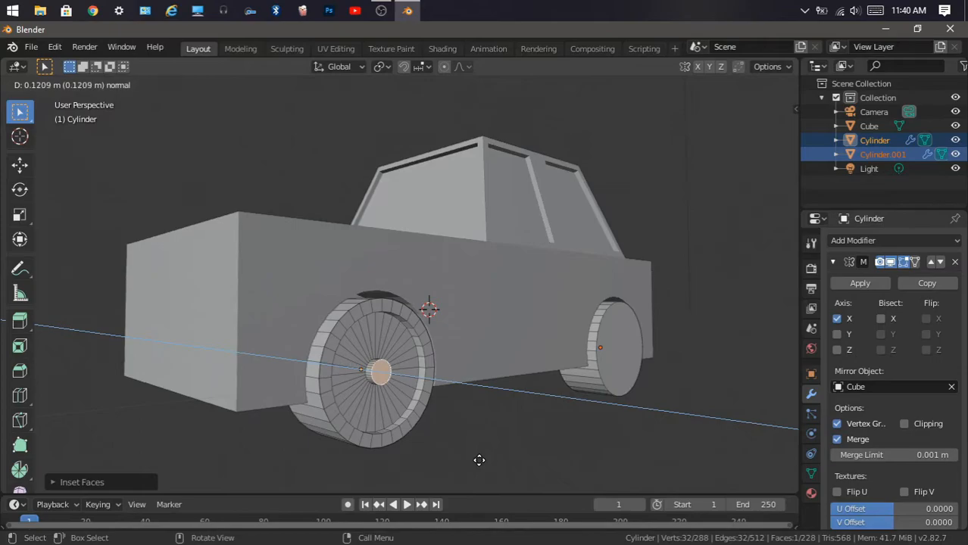
left_click(479, 459)
left_click_drag(761, 154, 867, 141)
scroll(652, 229, "down", 5)
left_click_drag(761, 139, 712, 139)
Return to Object Mode and delete the plain rear wheel object.
left_click(45, 84)
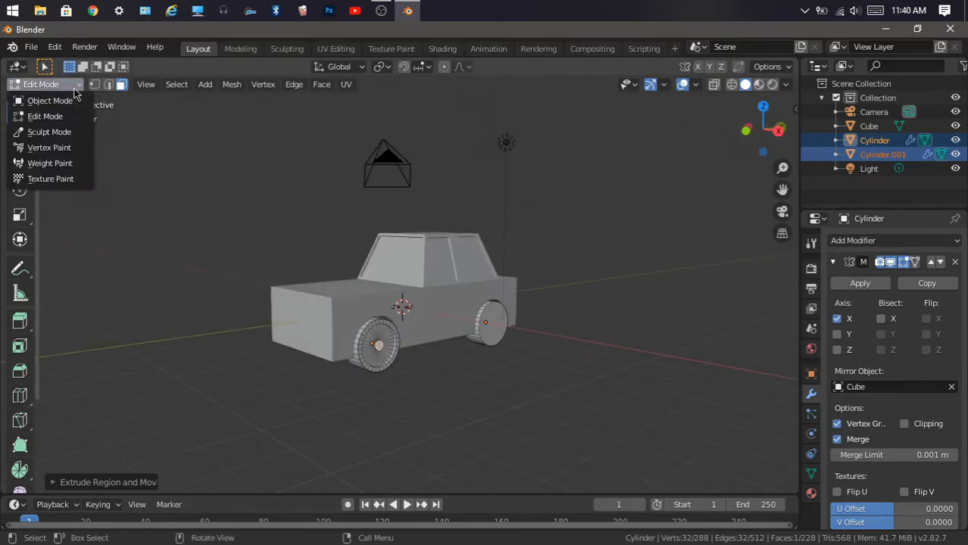
left_click(41, 99)
left_click(501, 318)
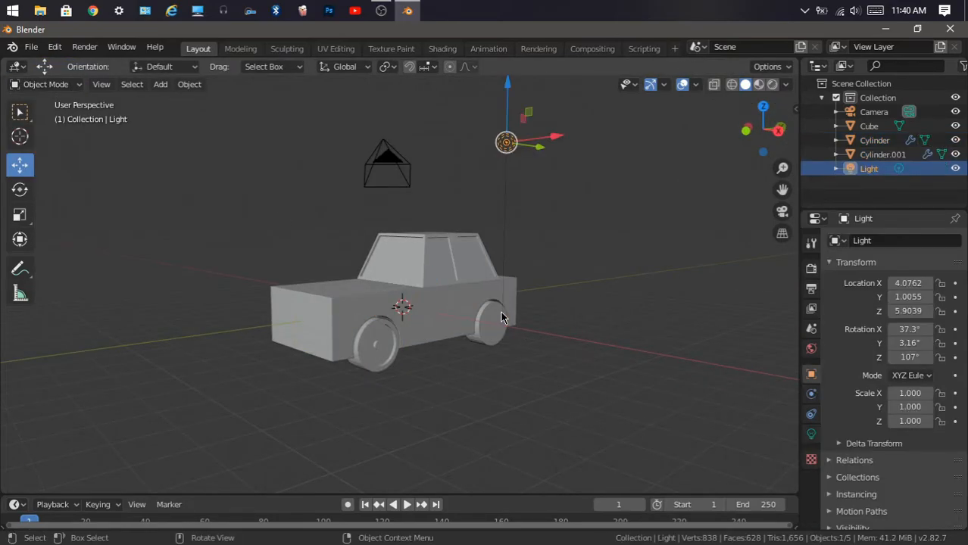
left_click(501, 333)
key("Delete")
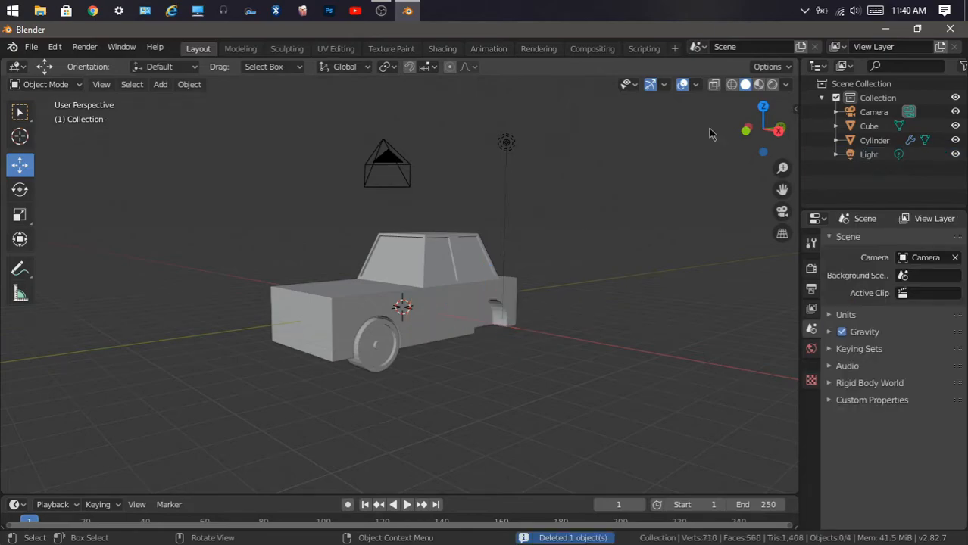
In a wireframe right view, duplicate the detailed front wheel and move the copy along Y into the rear wheel arch.
left_click_drag(764, 130, 768, 134)
left_click(761, 133)
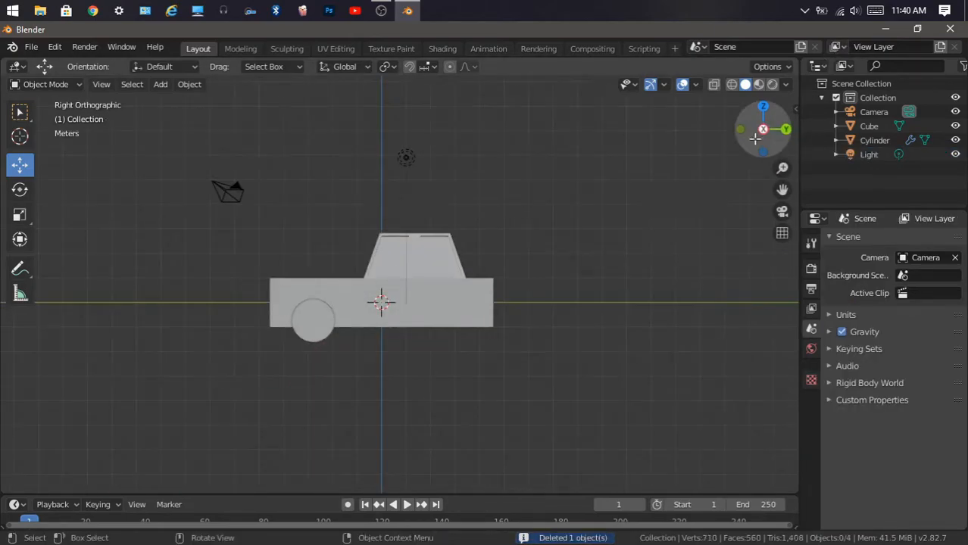
left_click(320, 322)
scroll(478, 269, "up", 3)
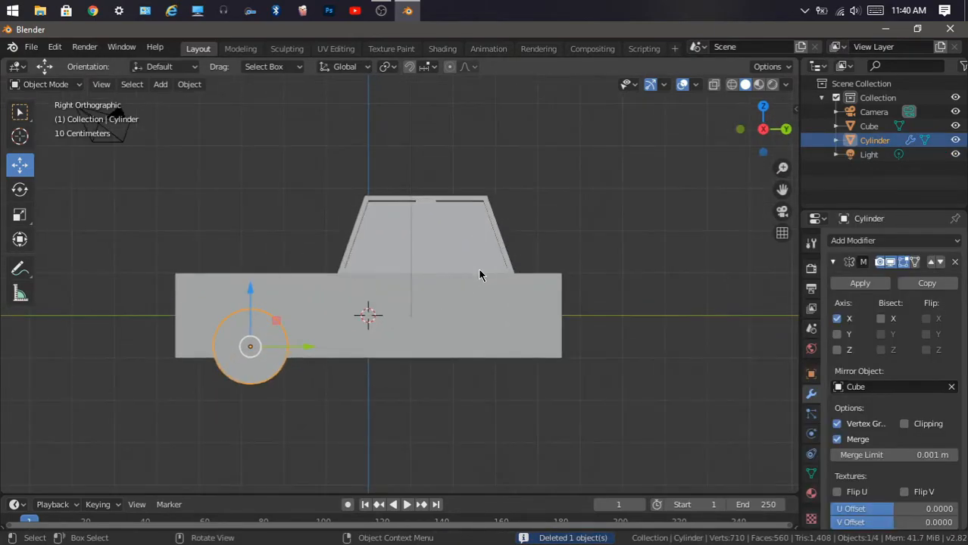
left_click(713, 84)
left_click(731, 85)
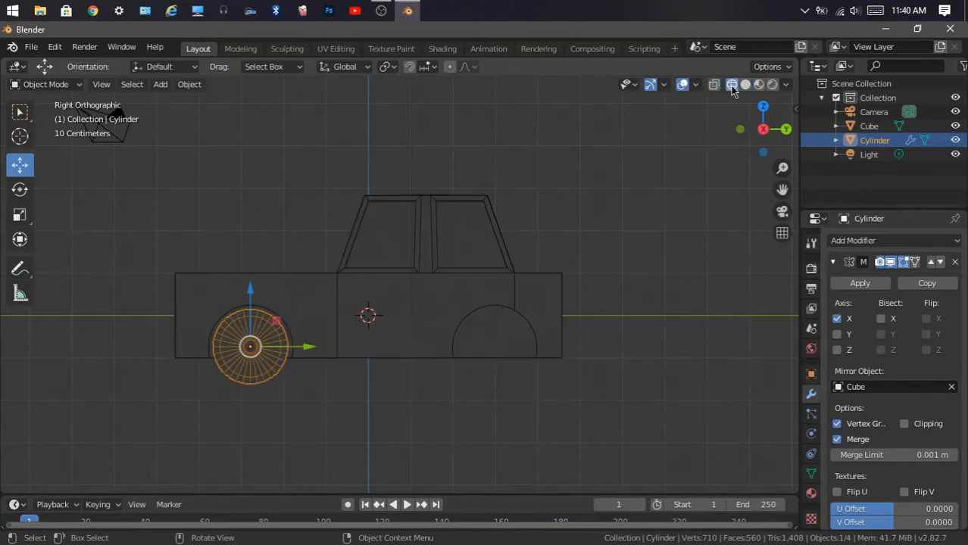
key("shift+d")
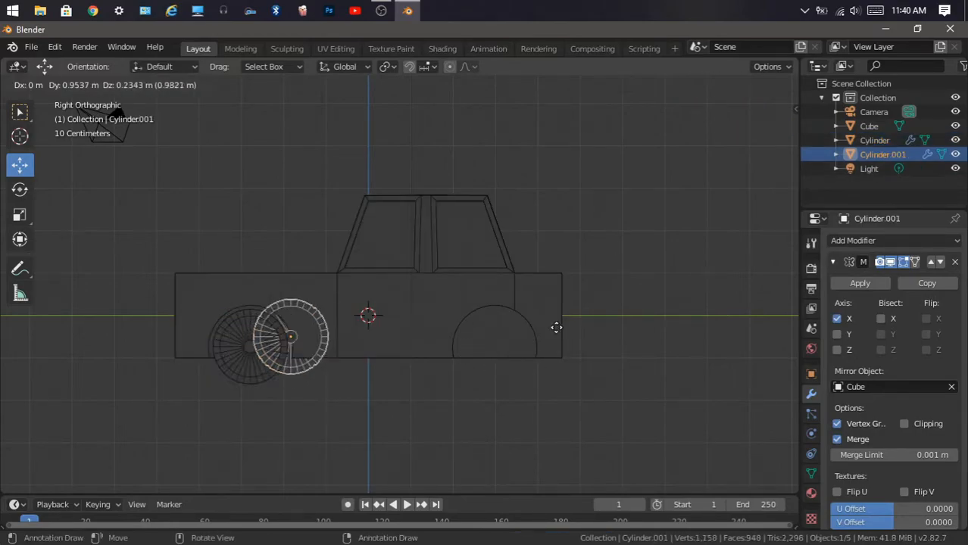
right_click(598, 336)
left_click_drag(314, 354, 557, 384)
Switch the viewport back to solid shading and deselect the rear wheel.
left_click(69, 84)
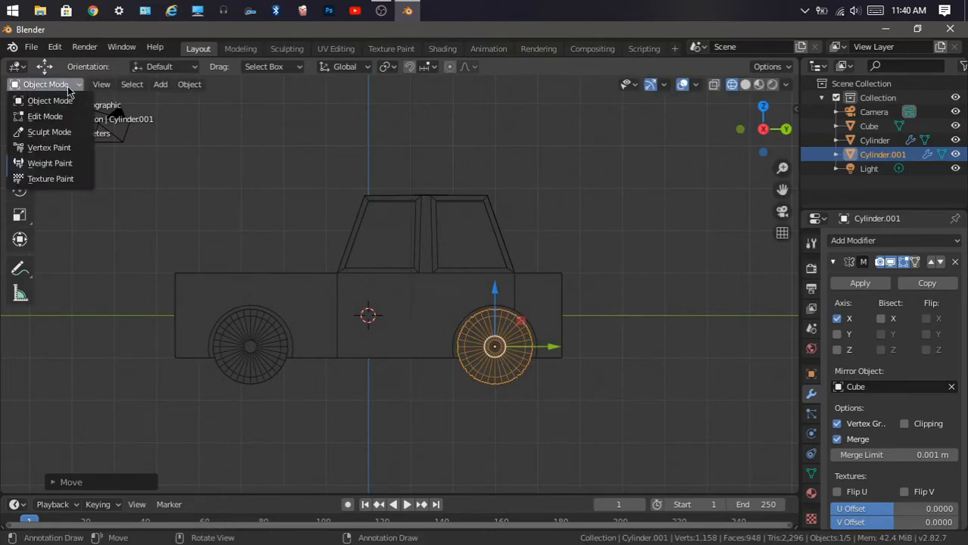
left_click(745, 84)
left_click_drag(763, 128, 749, 117)
left_click(714, 84)
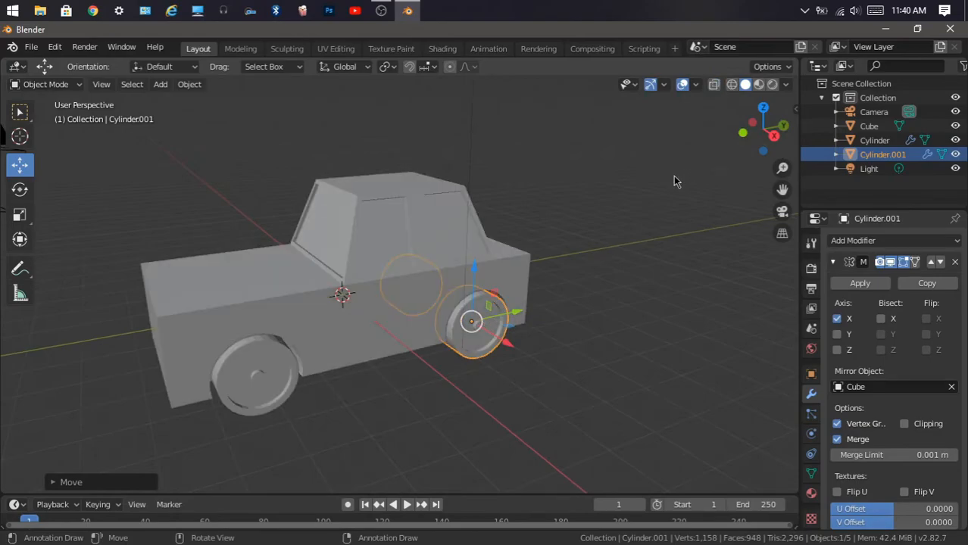
scroll(648, 177, "down", 3)
left_click(648, 178)
mouse_move(757, 132)
left_mouse_down()
mouse_move(771, 134)
mouse_move(749, 129)
left_mouse_up()
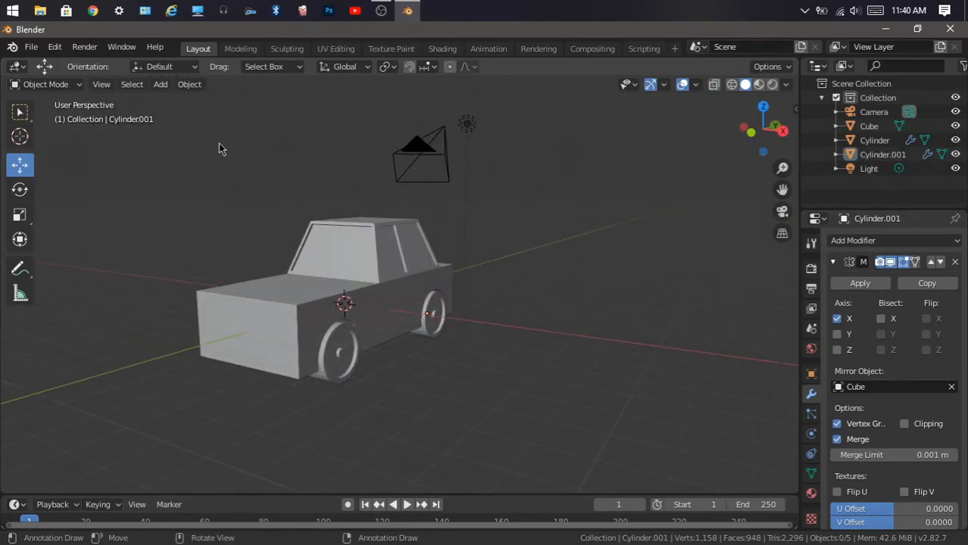
Add a cube mesh at the 3D cursor while viewing the car from the front.
left_click(46, 84)
left_click_drag(760, 127, 789, 124)
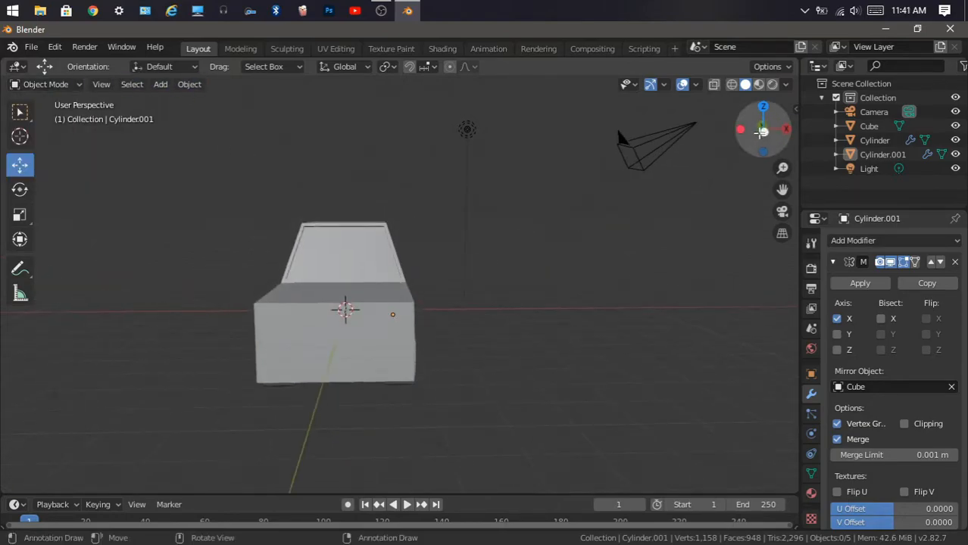
left_click(760, 134)
scroll(341, 199, "up", 3)
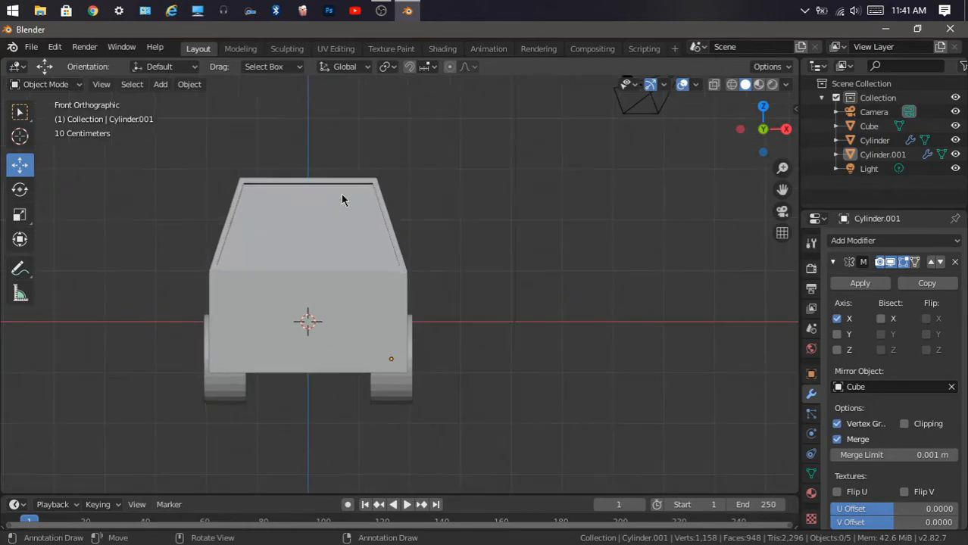
left_click(160, 84)
mouse_move(179, 100)
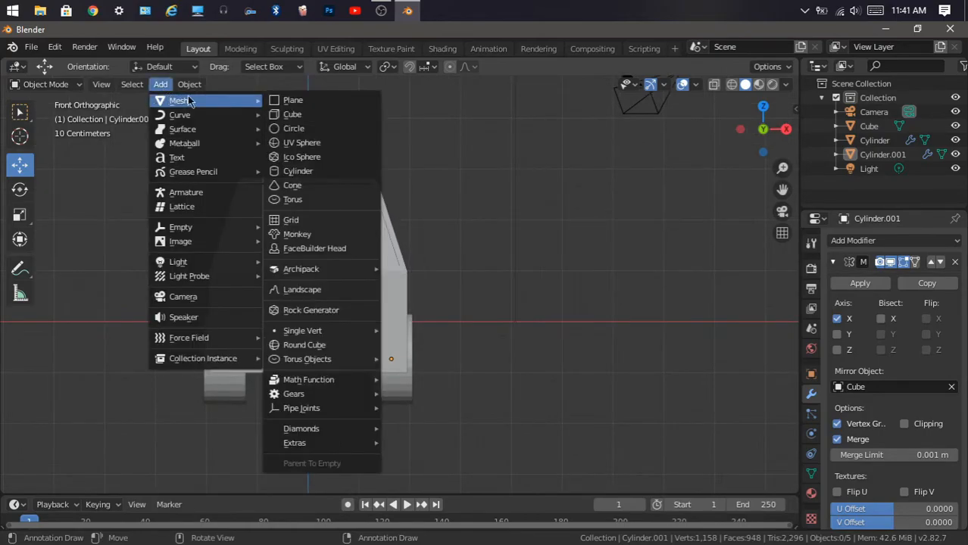
left_click(311, 114)
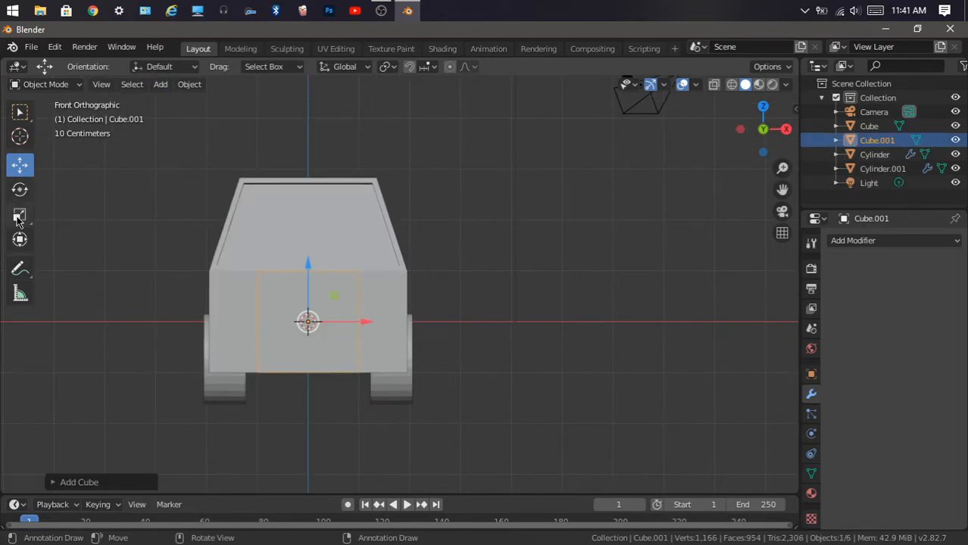
Move the new cube along Y until it sits in front of the car's nose.
left_click_drag(757, 136, 671, 135)
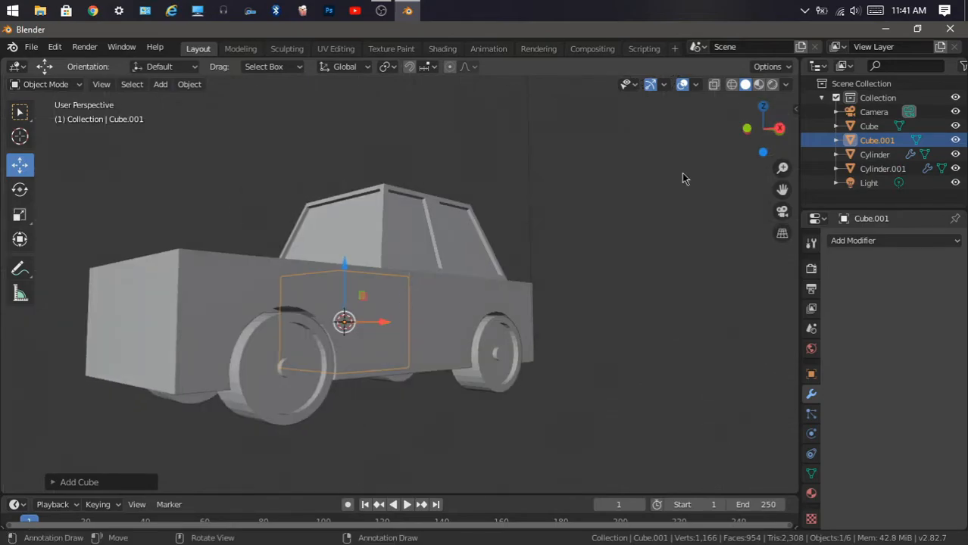
left_click_drag(771, 138, 564, 198)
left_click_drag(469, 290, 216, 256)
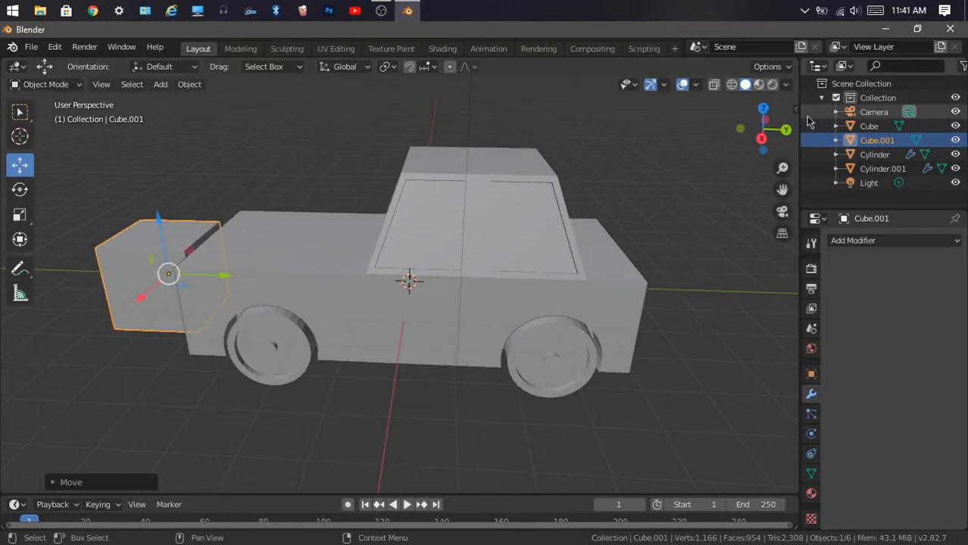
left_click_drag(763, 122, 871, 136)
left_click(756, 139)
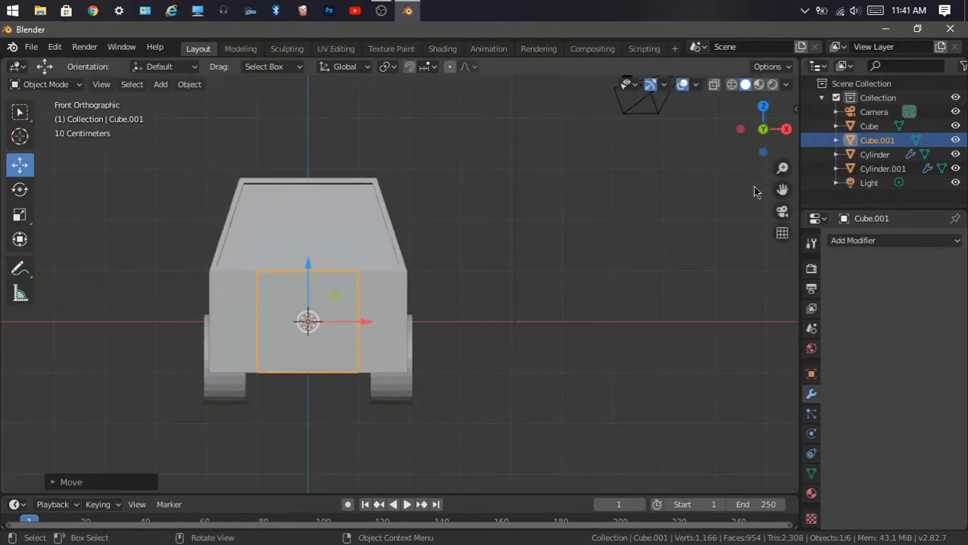
Scale the new cube down to a small block and reshape it into a wide, flat bar.
left_click(20, 217)
left_click_drag(334, 381, 328, 325)
scroll(460, 232, "up", 2)
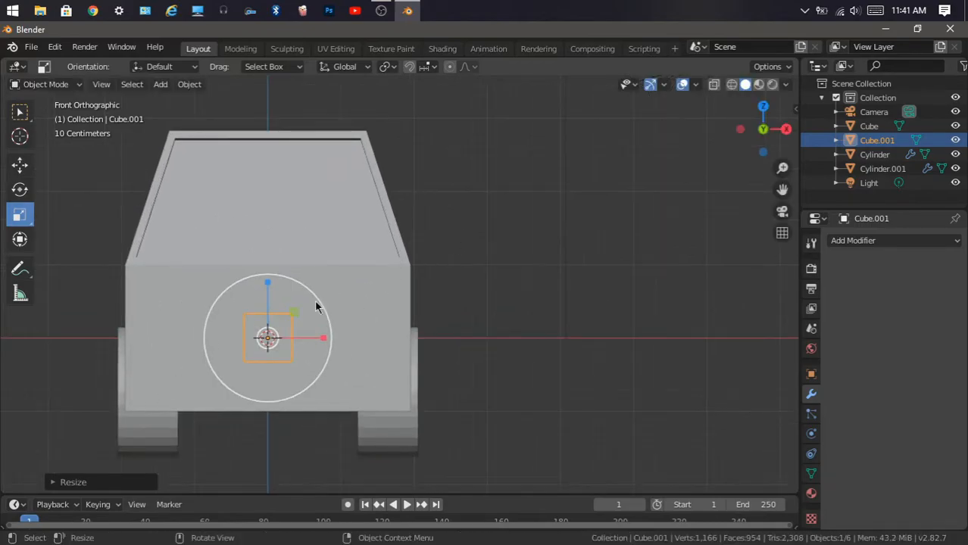
left_click_drag(308, 390, 465, 348)
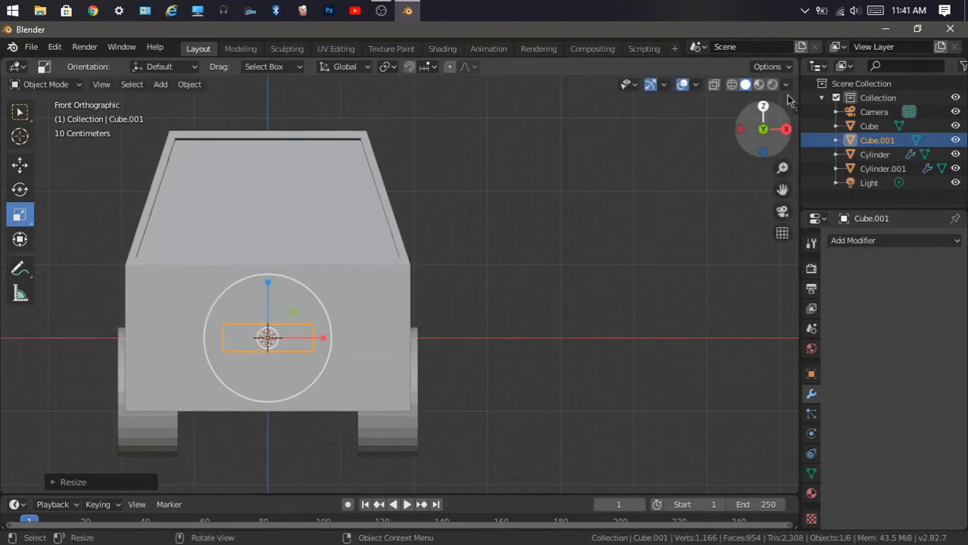
In the right view, move the flat bar along Y into the car's front face so it protrudes slightly.
left_click_drag(765, 127, 778, 129)
left_click(765, 131)
left_click_drag(782, 190, 966, 153)
left_click(21, 165)
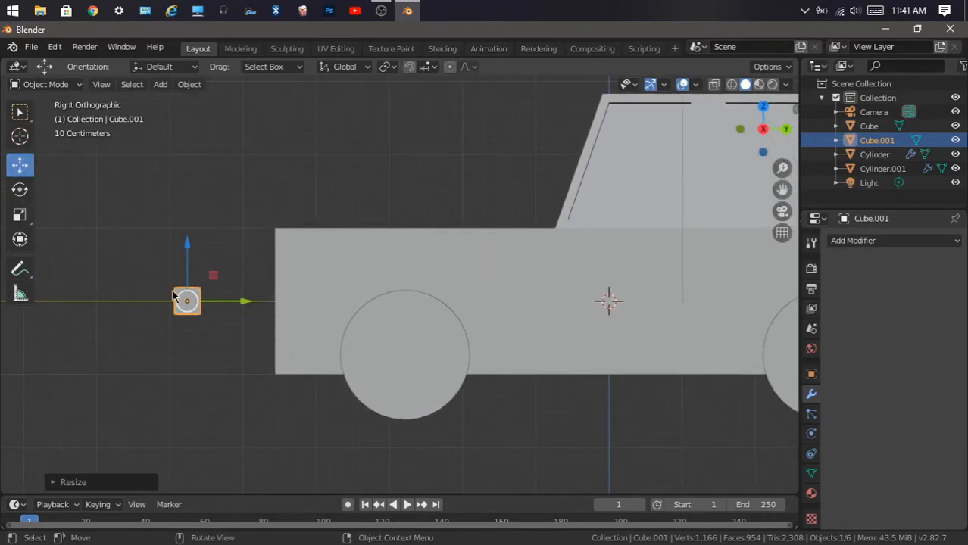
left_click_drag(246, 302, 342, 306)
left_click(202, 234)
left_click_drag(770, 142, 901, 161)
scroll(349, 285, "down", 2)
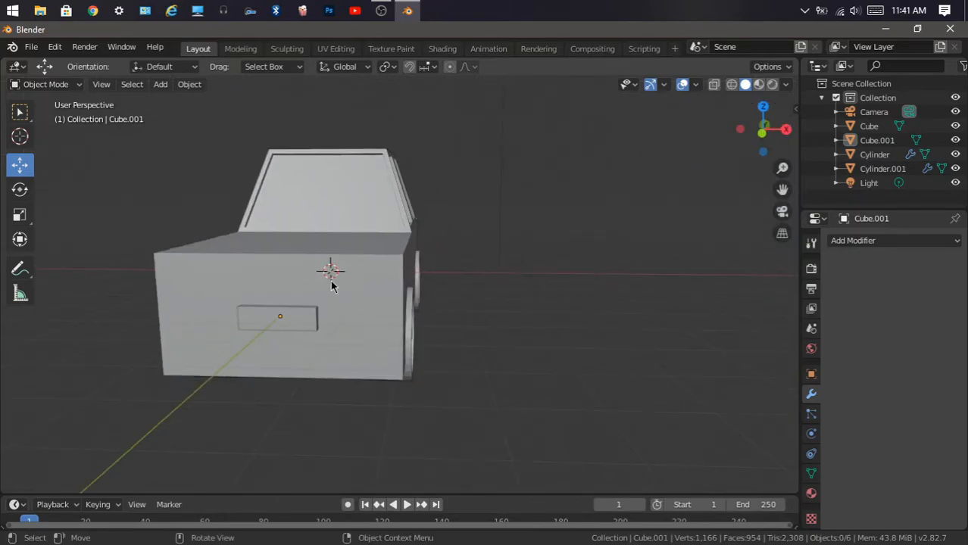
Duplicate the centre block on the car's front and move the copy along X toward the front wheel's side.
left_click(299, 318)
key("shift+d")
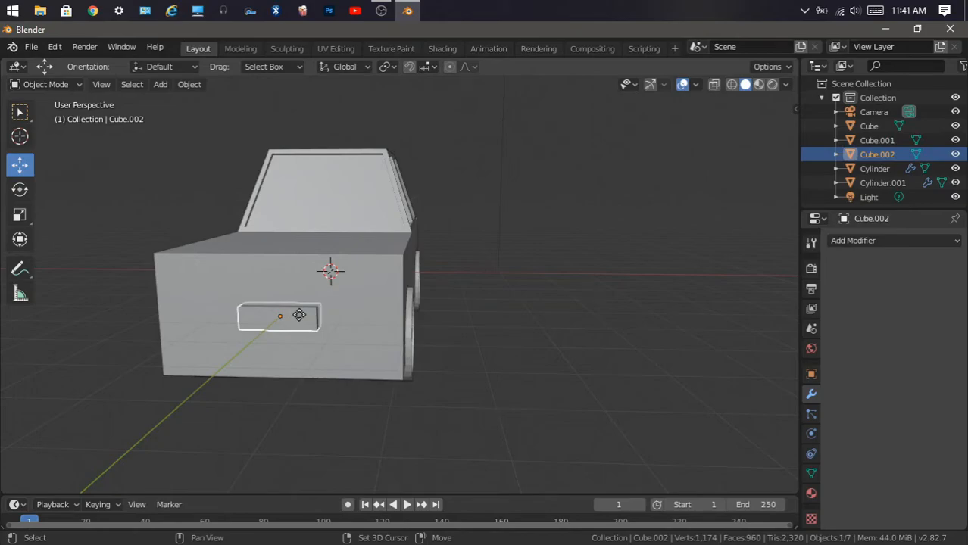
left_click(299, 315)
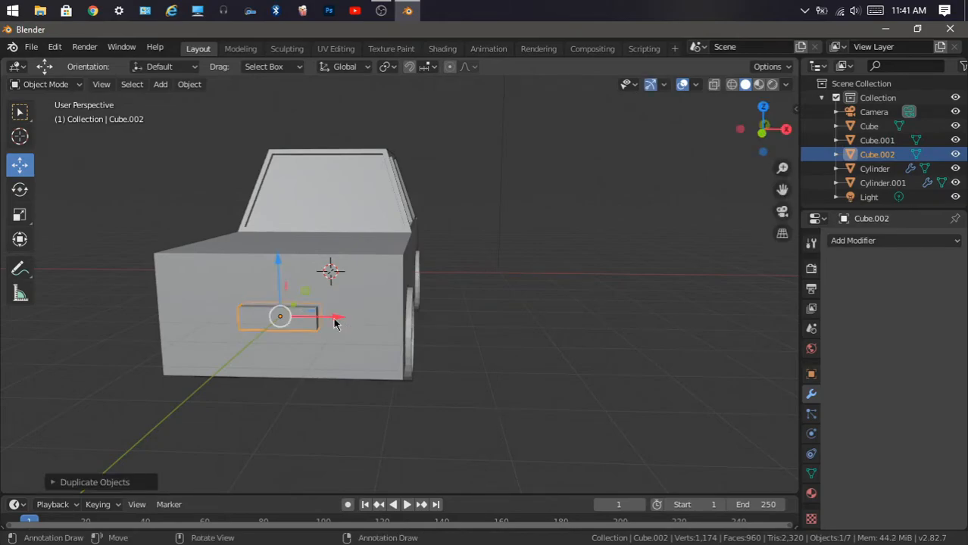
left_click_drag(336, 324, 422, 338)
Scale the copied block to about 70% of the centre block's size as a headlight.
left_click(20, 215)
left_click_drag(395, 371, 377, 352)
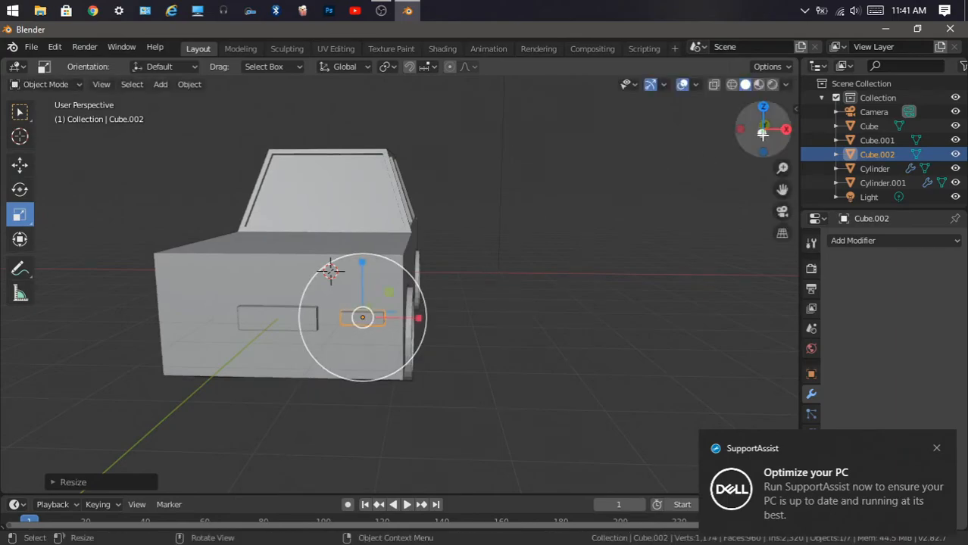
left_click(762, 132)
left_click_drag(361, 320, 428, 366)
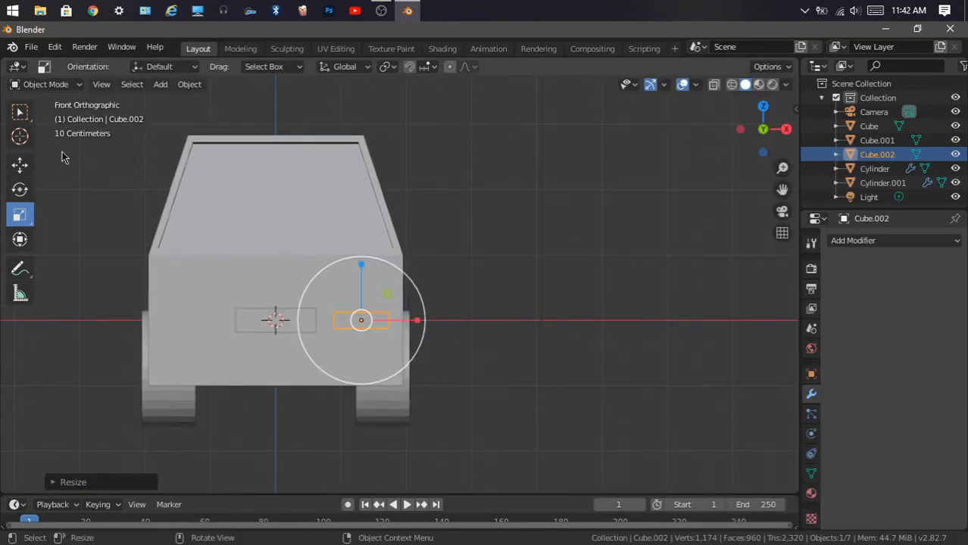
Raise the headlight block along Z toward the hood edge and lower the centre block slightly.
left_click(19, 165)
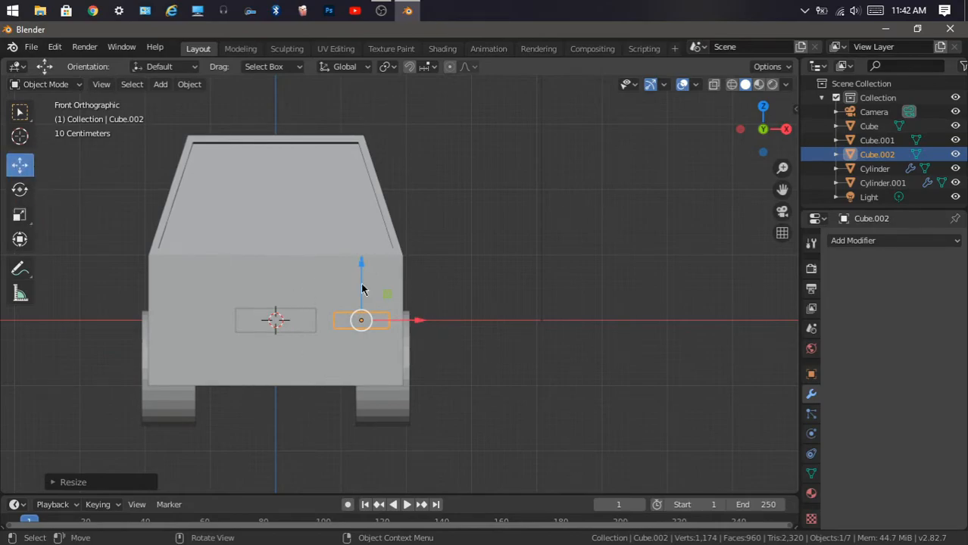
left_click_drag(361, 262, 363, 230)
left_click(295, 327)
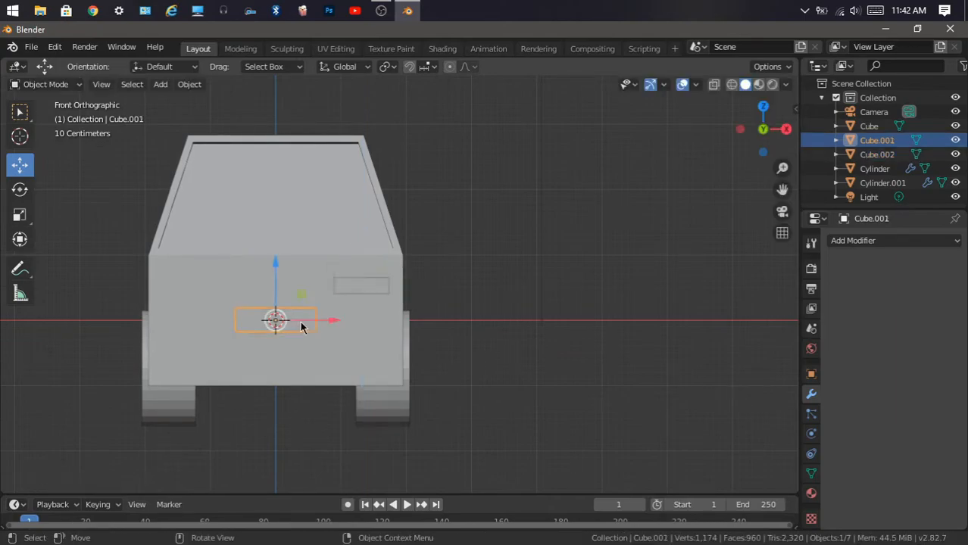
left_click_drag(275, 265, 276, 274)
Add a Mirror modifier on X to the headlight block, using the car body Cube as mirror object.
left_click(359, 288)
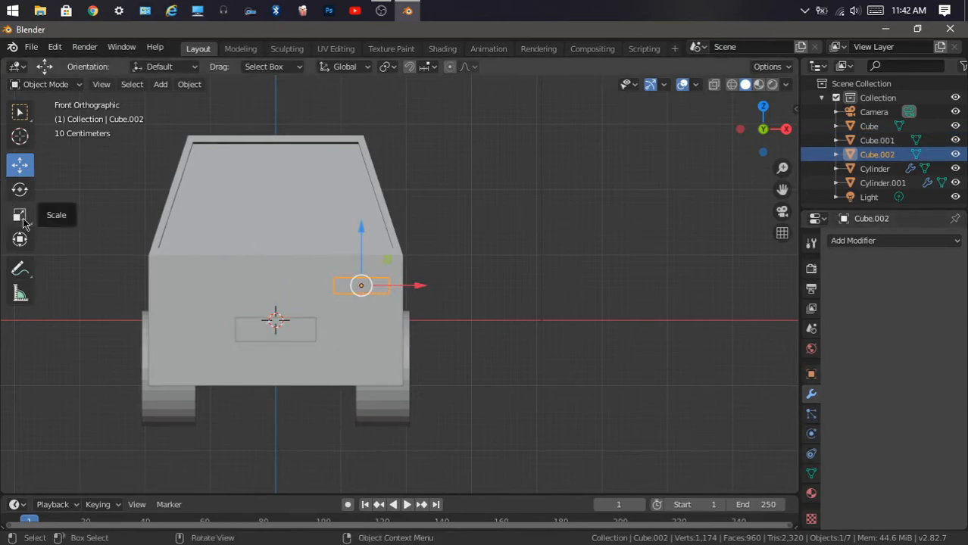
left_click(848, 240)
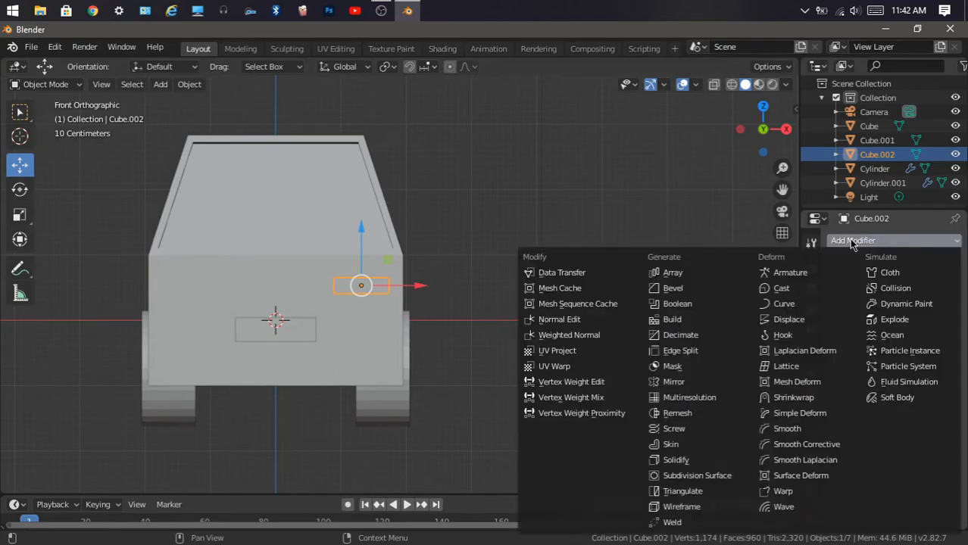
left_click(682, 381)
left_click(951, 387)
left_click(268, 196)
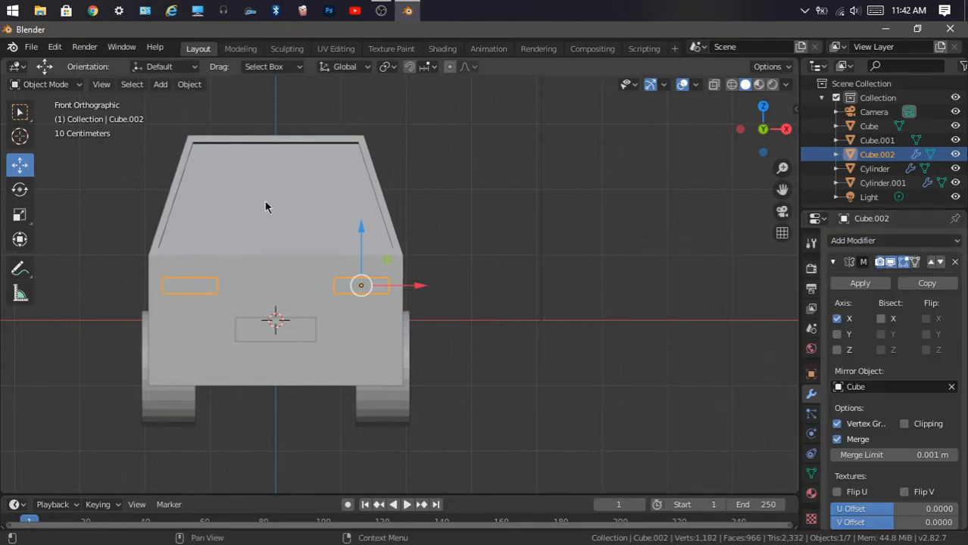
Delete the centre block from the car's front face, leaving only the two headlights.
left_click_drag(764, 132, 614, 263)
left_click(531, 224)
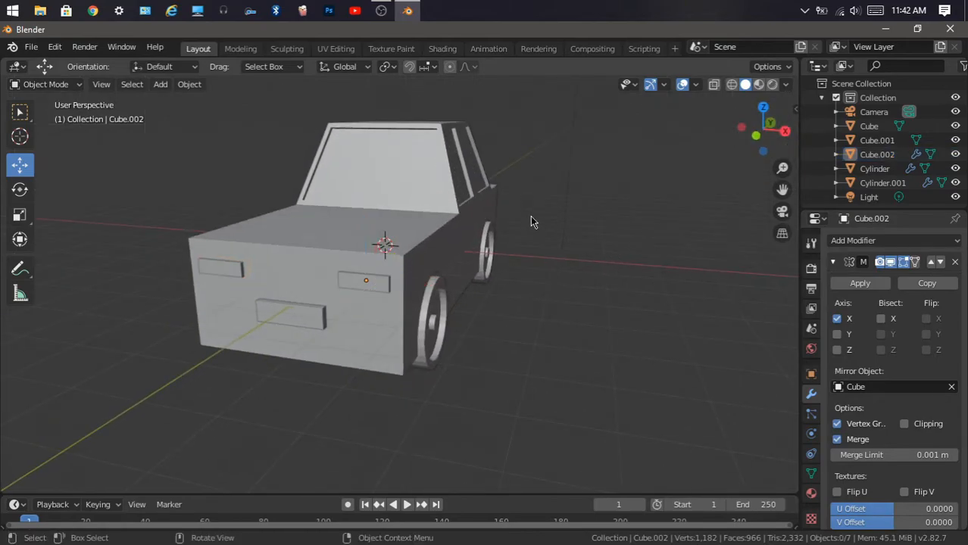
scroll(664, 162, "down", 3)
left_click_drag(764, 130, 627, 208)
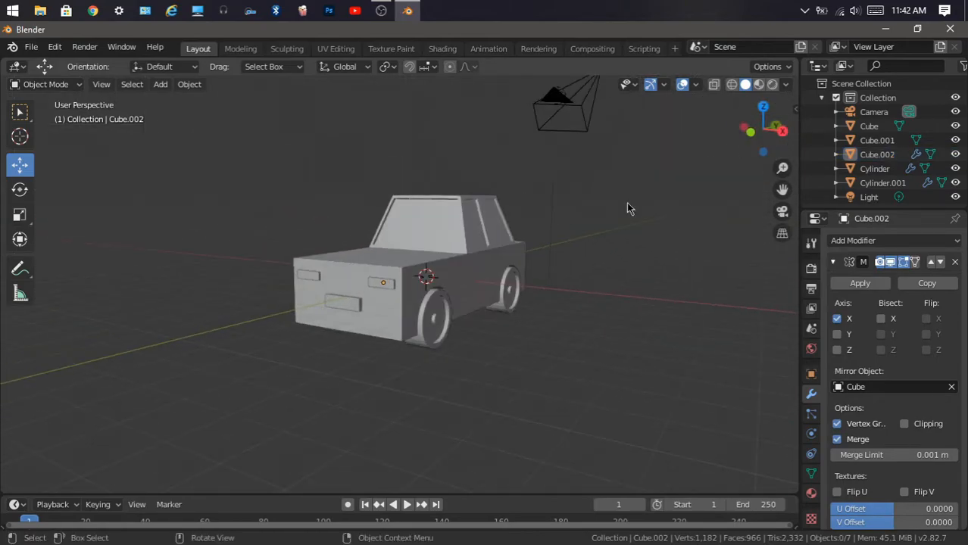
left_click(340, 304)
key("Delete")
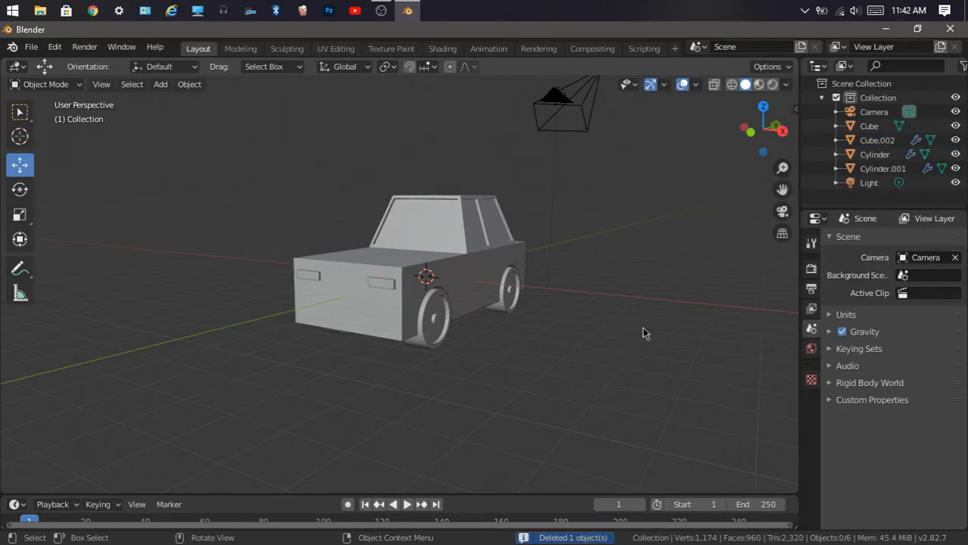
Select the car body and switch it to Edit Mode.
left_click_drag(774, 122, 749, 111)
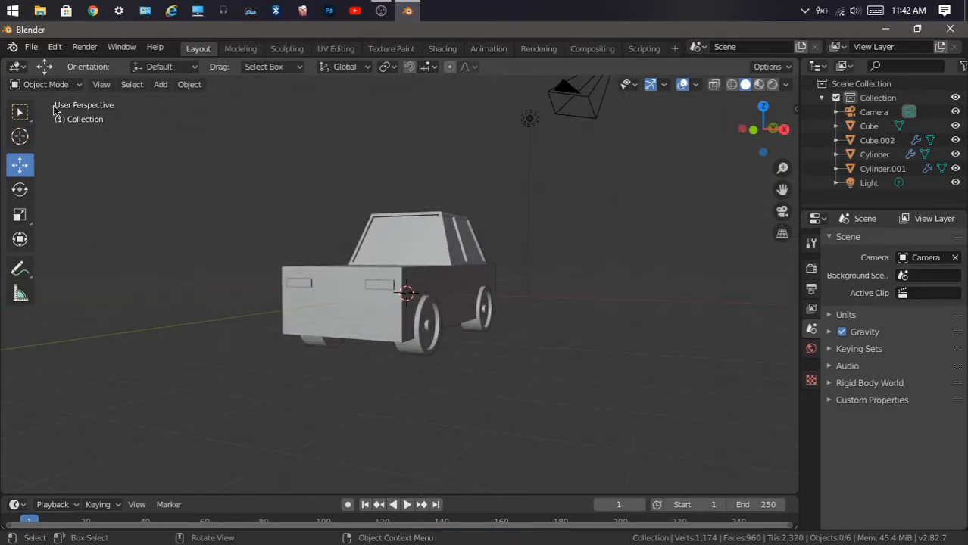
left_click(346, 334)
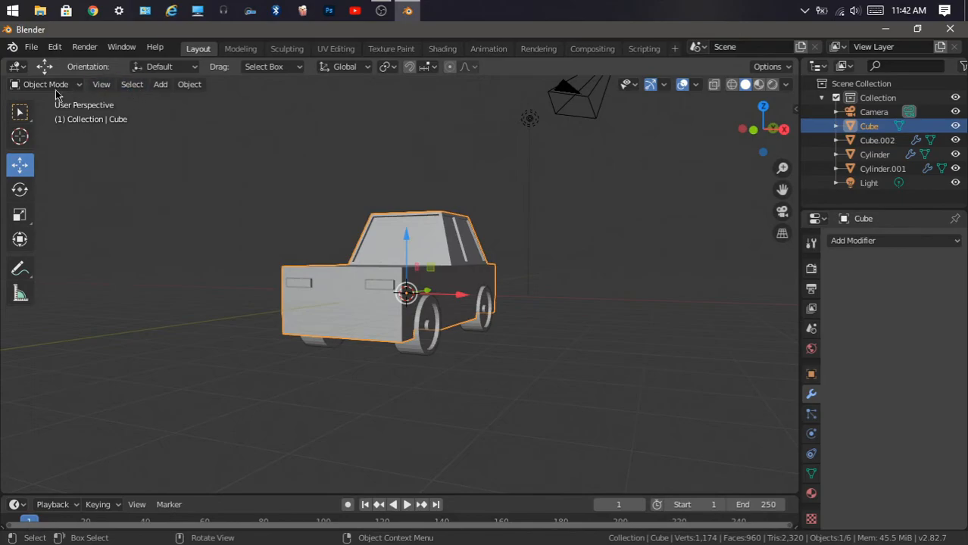
left_click(46, 84)
left_click(46, 115)
left_click_drag(756, 134, 698, 136)
left_click(759, 131)
key("ctrl+r")
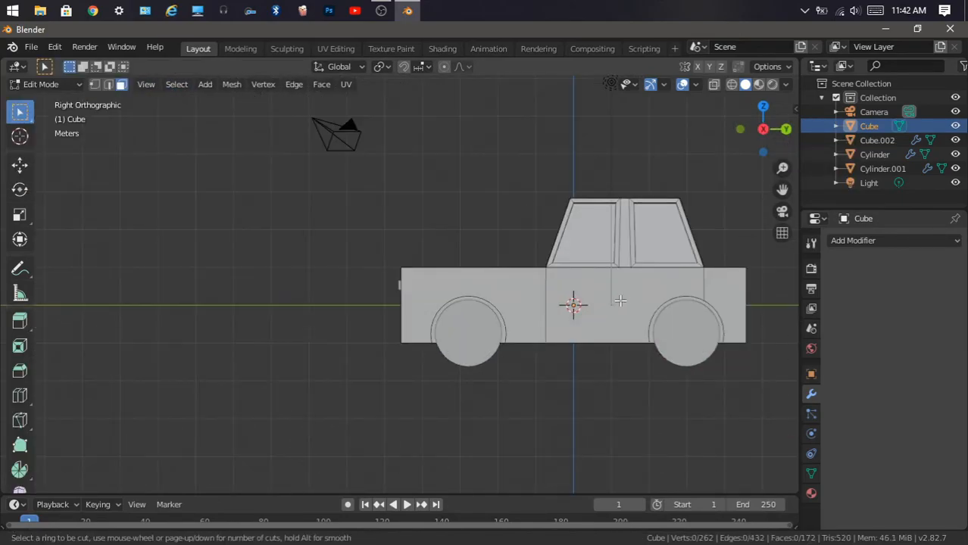
key("Escape")
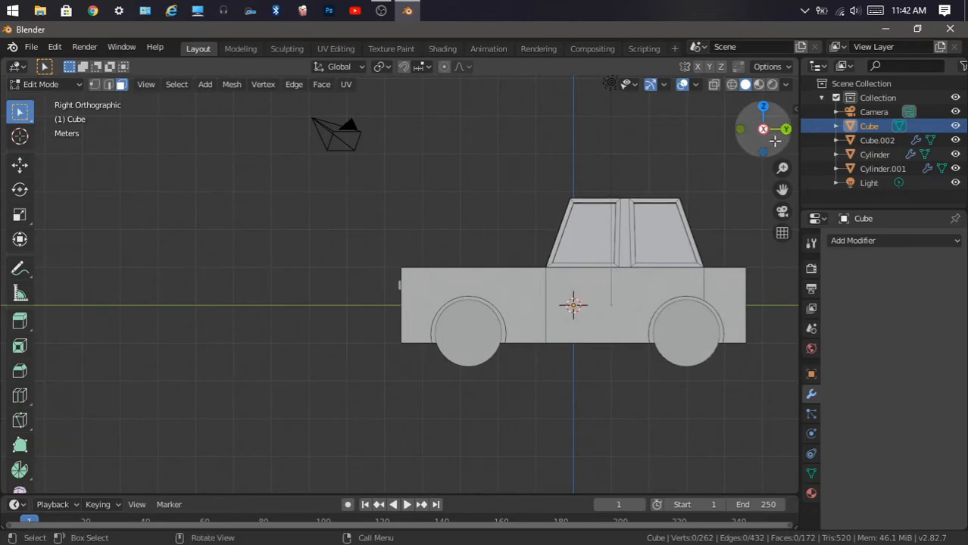
Add a horizontal loop cut across the car's front face and slide it down near the lower edge.
left_click_drag(779, 144, 727, 133)
key("ctrl+r")
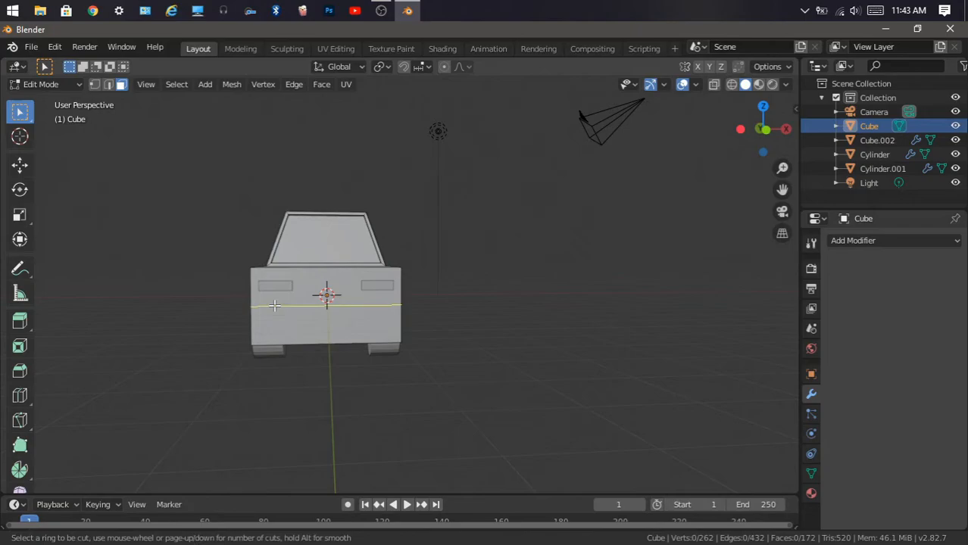
left_click(274, 305)
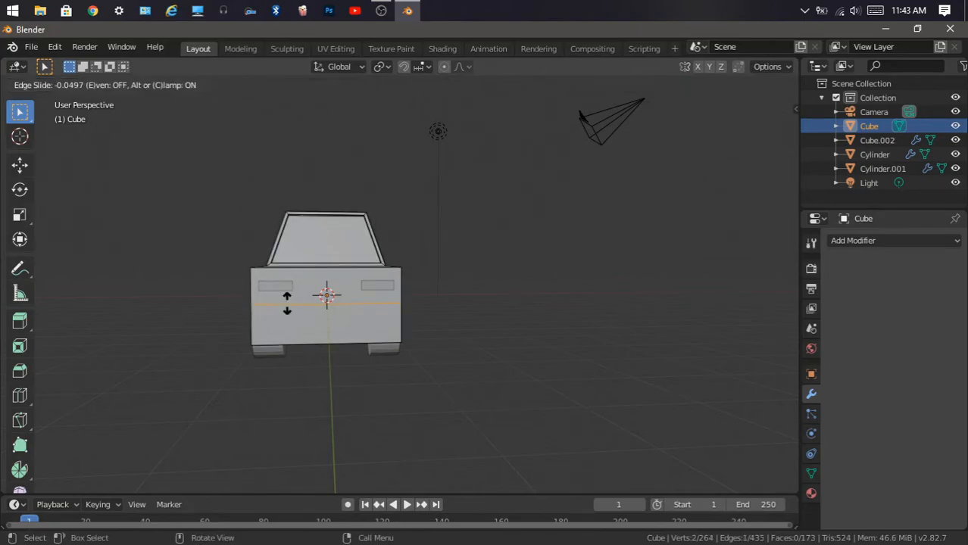
left_click(530, 319)
Extrude the narrow lower strip of the front face outward by about 0.21 m as a bumper.
left_click_drag(757, 133, 791, 132)
left_click_drag(636, 138, 731, 139)
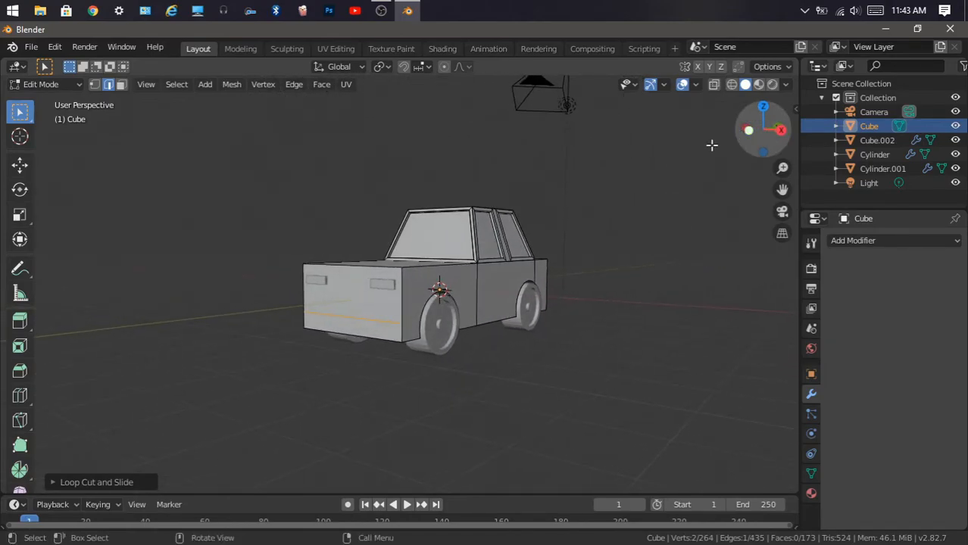
left_click(392, 326)
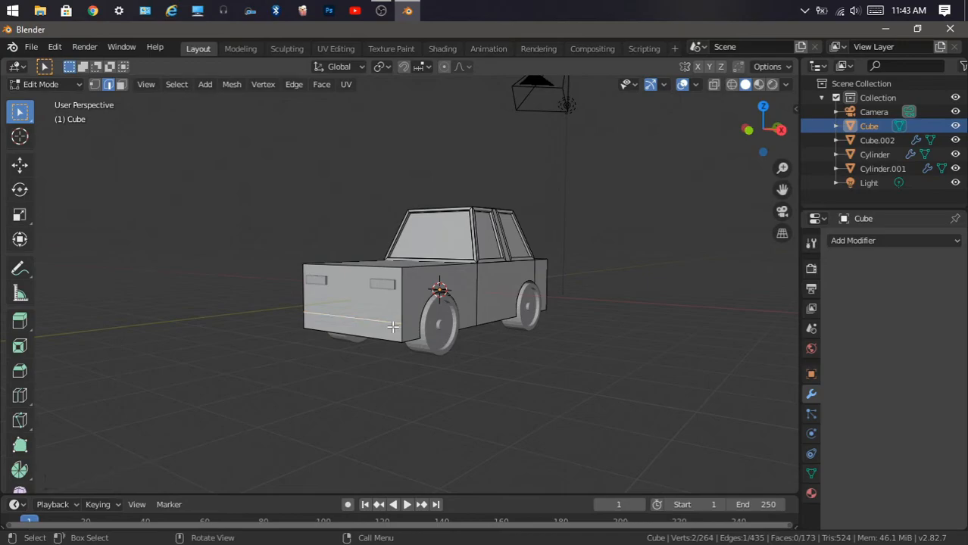
left_click(122, 83)
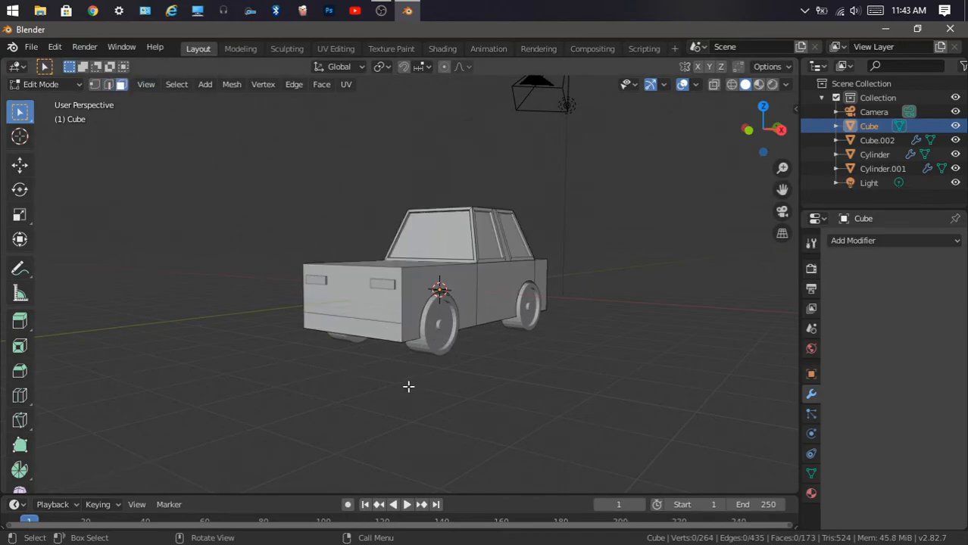
left_click(377, 328)
scroll(434, 317, "up", 2)
left_click_drag(752, 127, 667, 129)
left_click(764, 131)
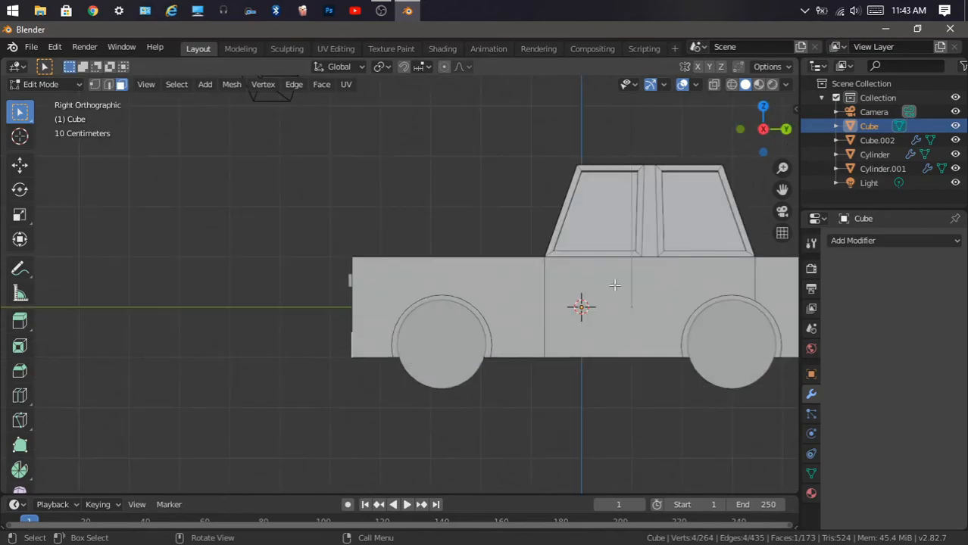
key("e")
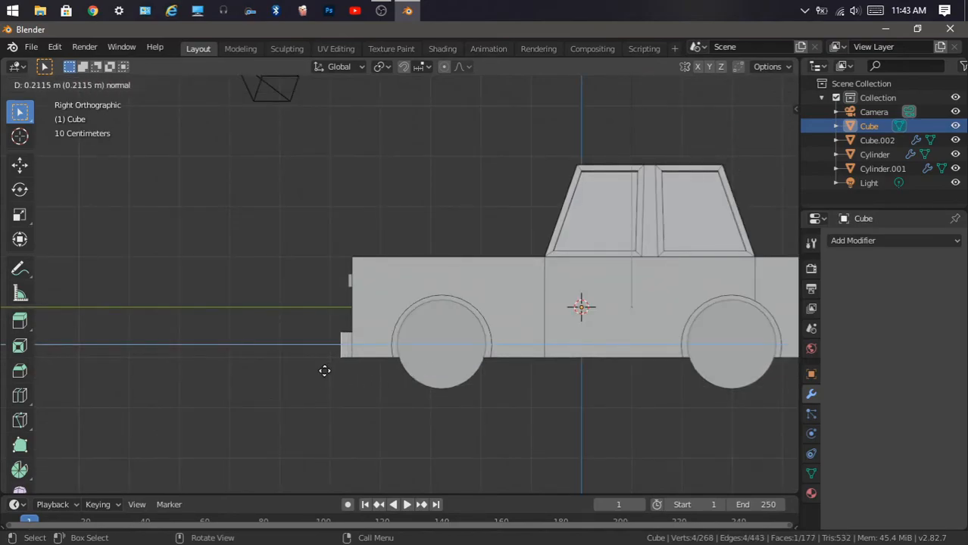
left_click(324, 371)
left_click_drag(745, 123, 709, 318)
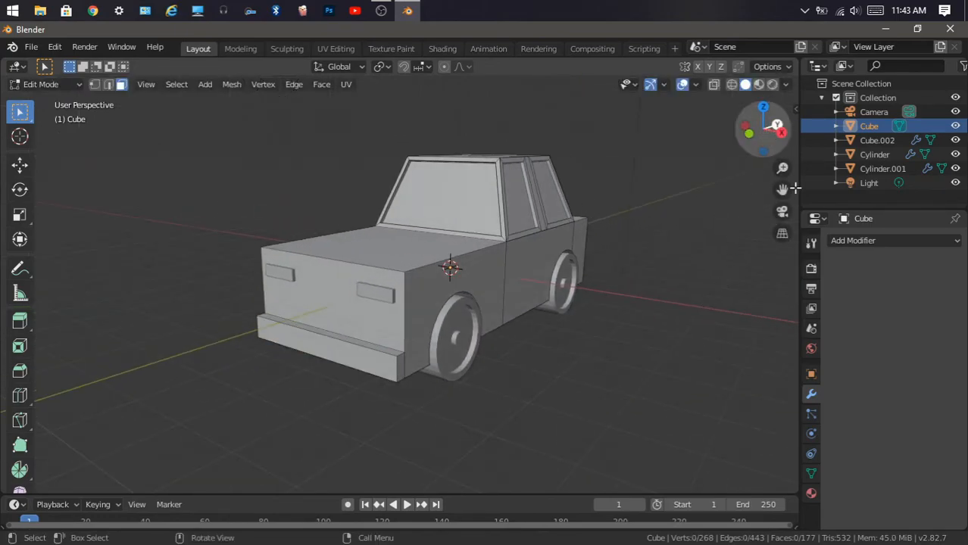
Add a horizontal loop cut across the car's rear face and slide it down by a factor of about 0.6, near the lower edge.
left_click_drag(782, 189, 555, 235)
left_click_drag(776, 133, 708, 247)
left_click_drag(762, 148, 653, 118)
left_click_drag(782, 189, 651, 171)
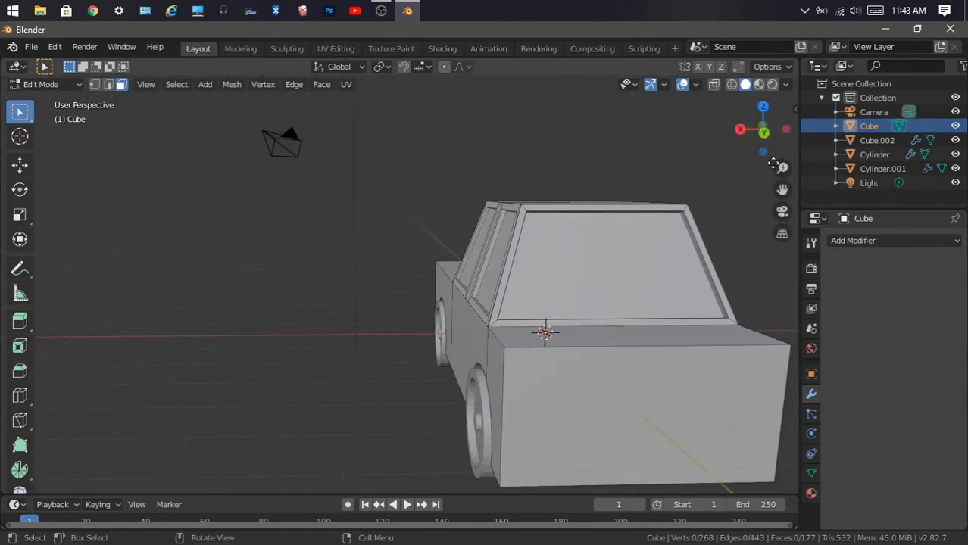
left_click(763, 133)
key("ctrl+r")
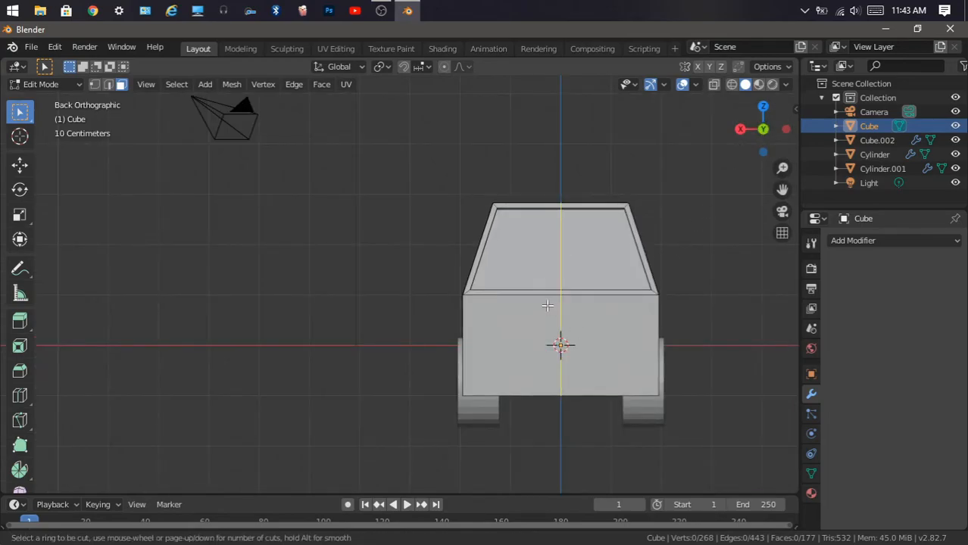
left_click(484, 371)
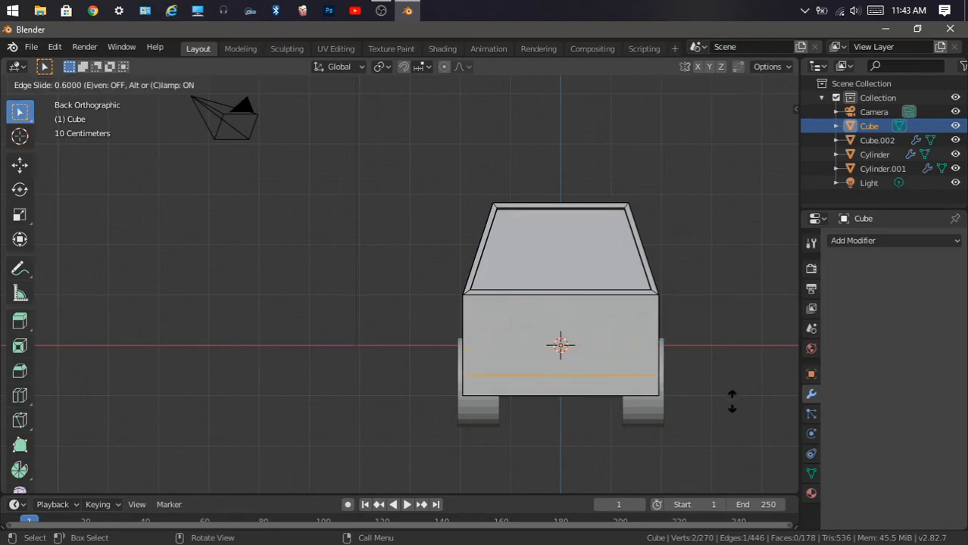
left_click(730, 397)
Extrude the narrow lower strip of the car's rear face outward by about 0.16 m as a rear bumper.
left_click_drag(757, 125, 726, 230)
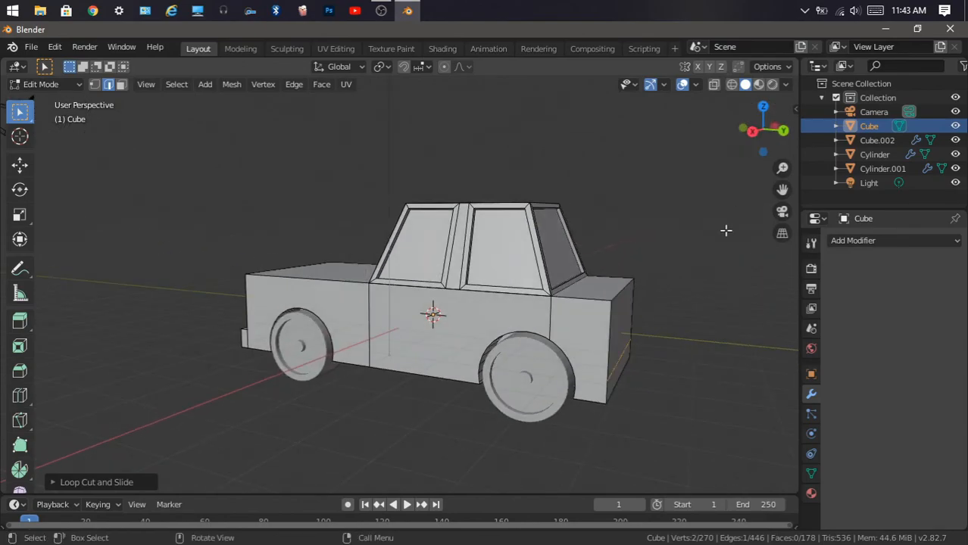
key("e")
left_click(680, 368)
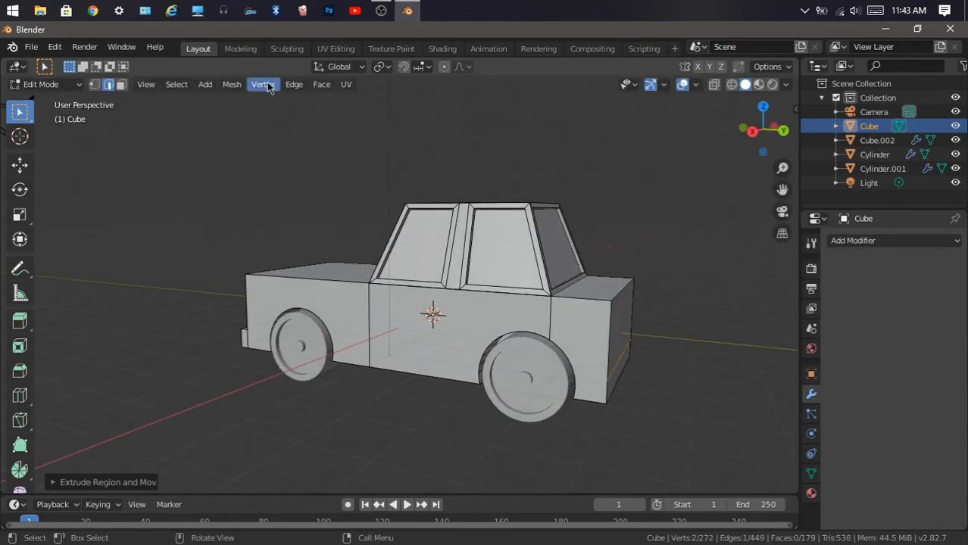
left_click(121, 85)
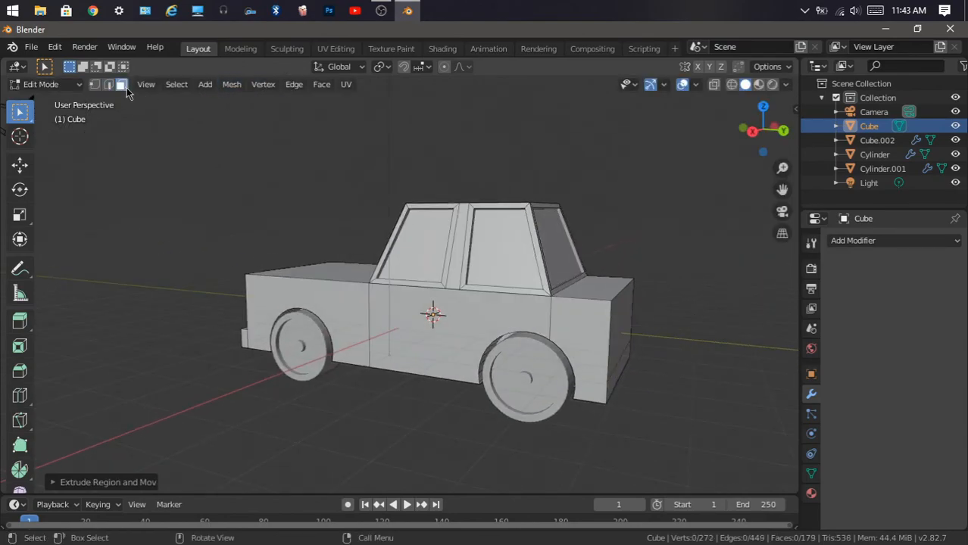
left_click(617, 375)
key("e")
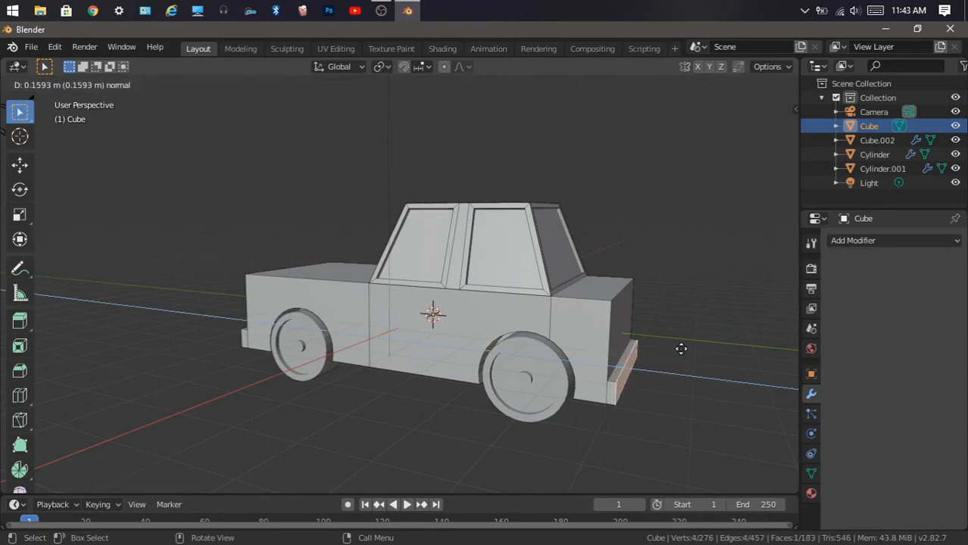
left_click(682, 349)
Switch the car body back to Object Mode and deselect everything.
left_click_drag(761, 118, 798, 125)
left_click(676, 255)
scroll(710, 214, "down", 2)
scroll(711, 214, "down", 1)
scroll(281, 321, "up", 2)
left_click(44, 84)
left_click(46, 99)
left_click(688, 161)
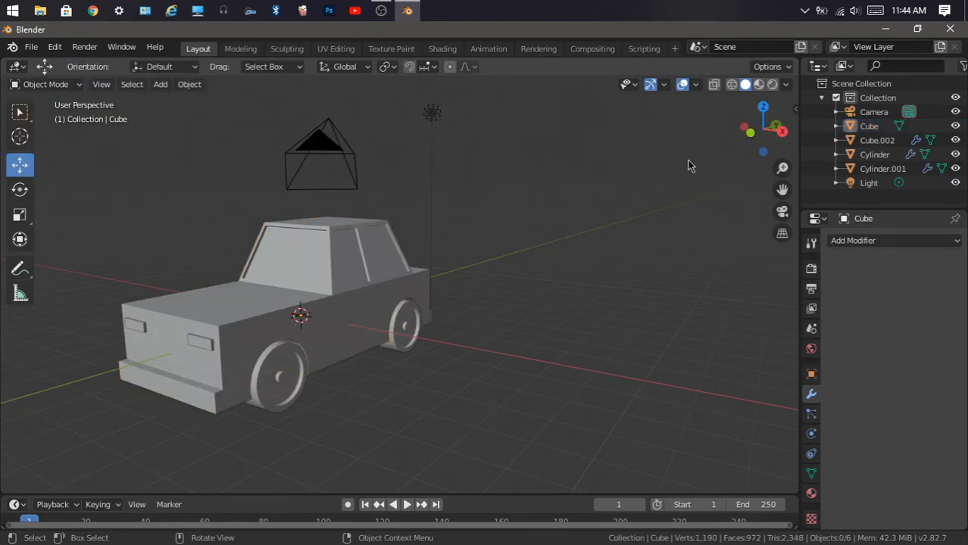